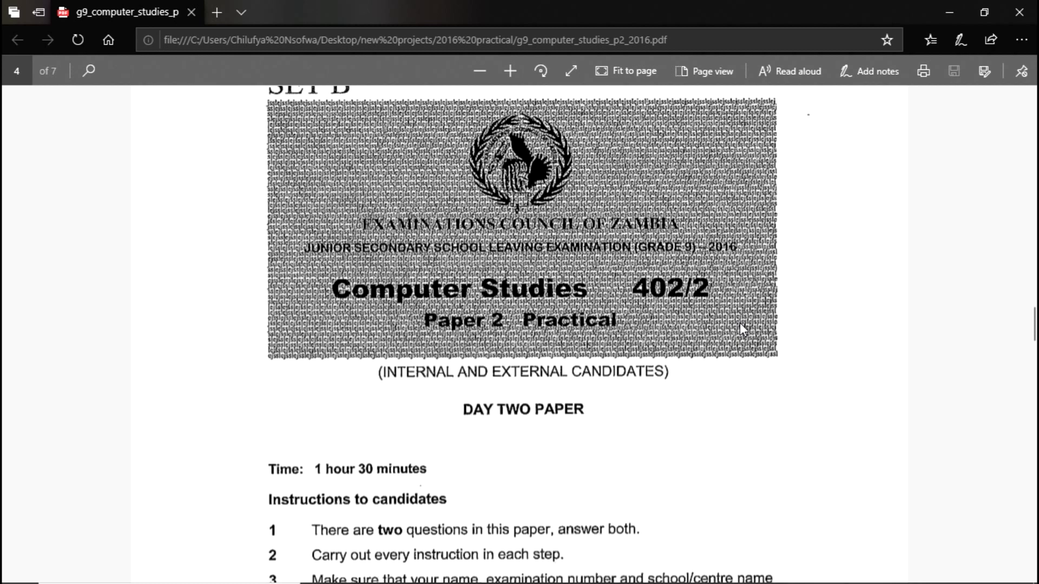
Scroll the exam PDF past the cover instructions to page 5, where Question 1 begins
scroll(706, 336, "down", 5)
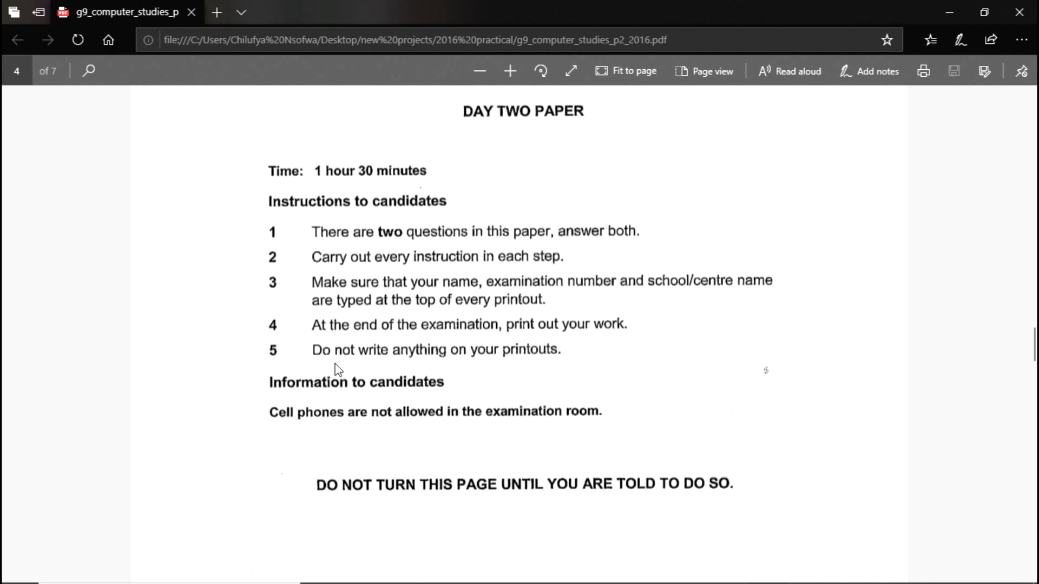
scroll(338, 371, "down", 3)
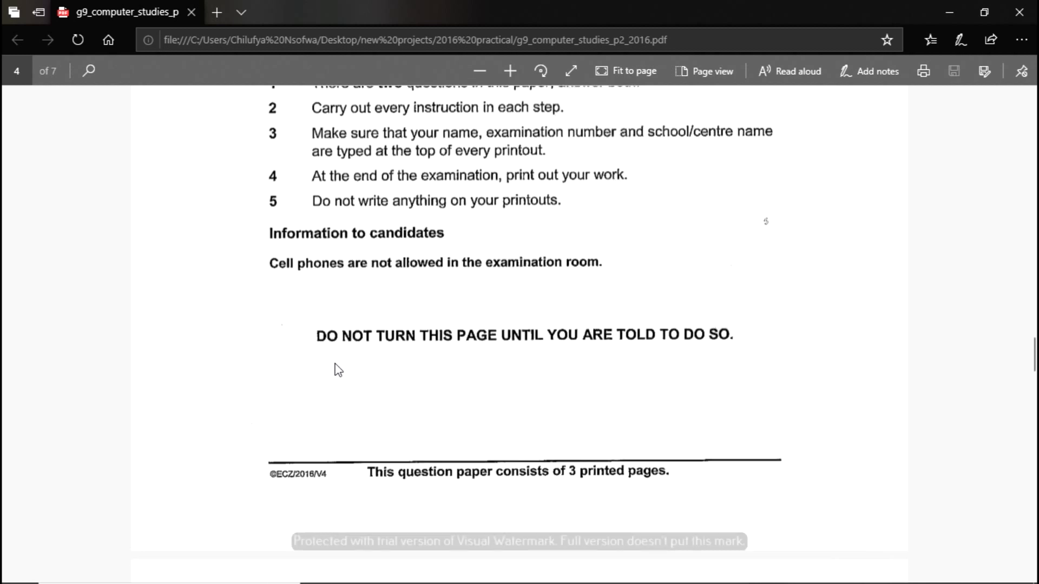
scroll(338, 371, "down", 9)
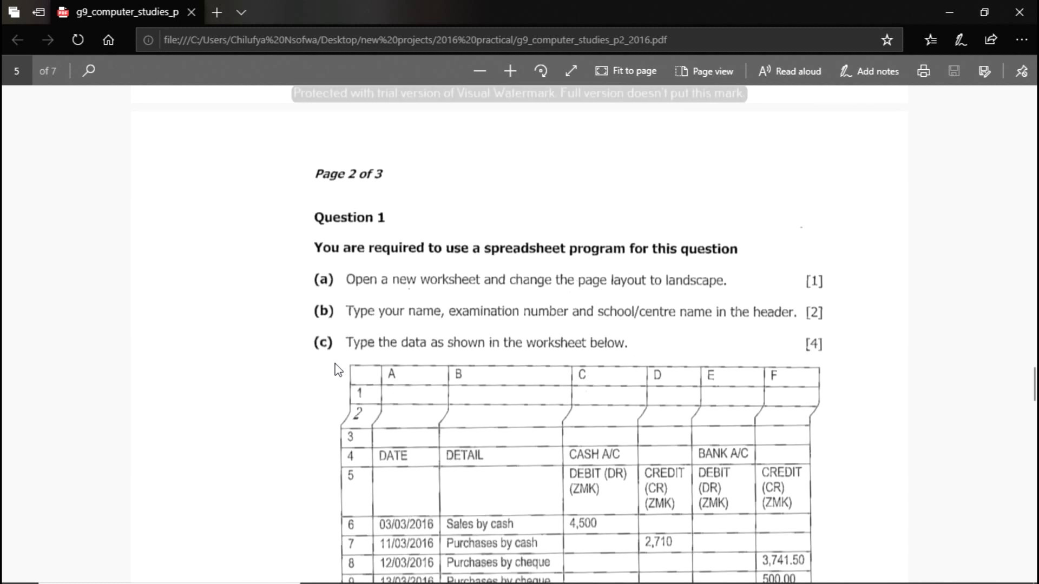
Bring the full Question 1 cash book table into view, then bring up Windows search
scroll(338, 371, "down", 3)
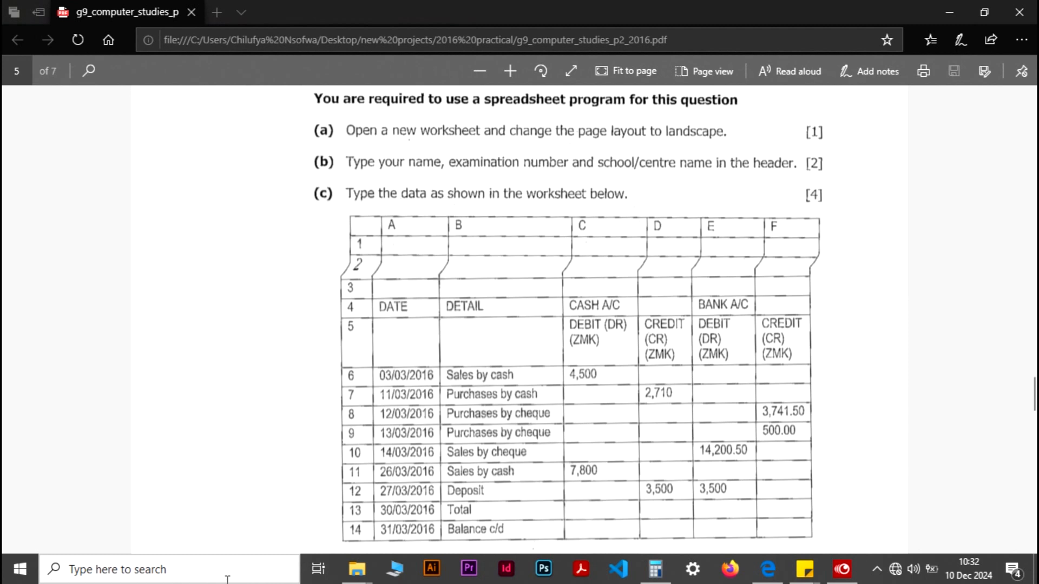
left_click(227, 578)
Search for EXCEL and launch Excel 2016
type("E")
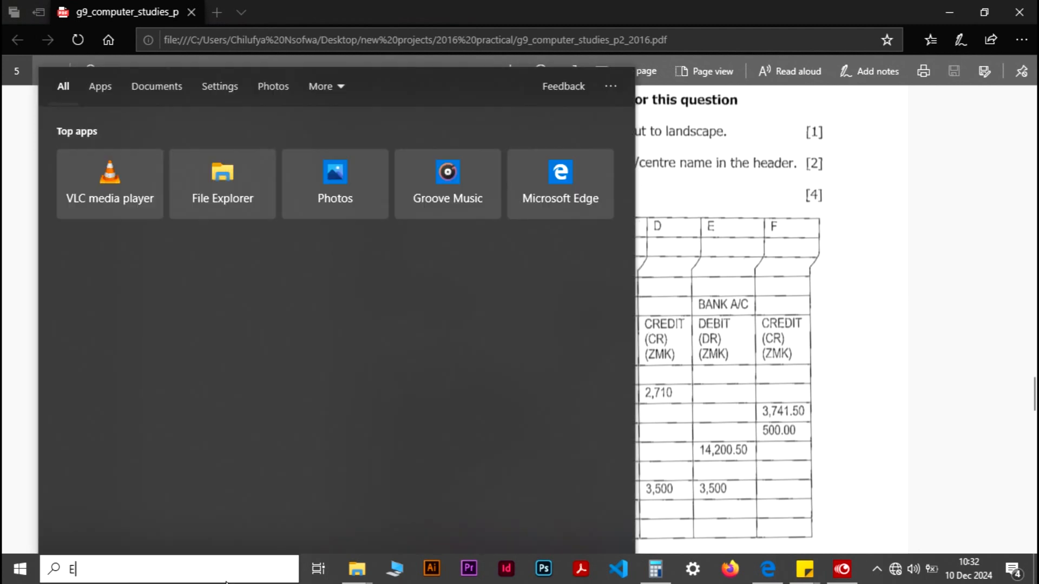
type("XCEL")
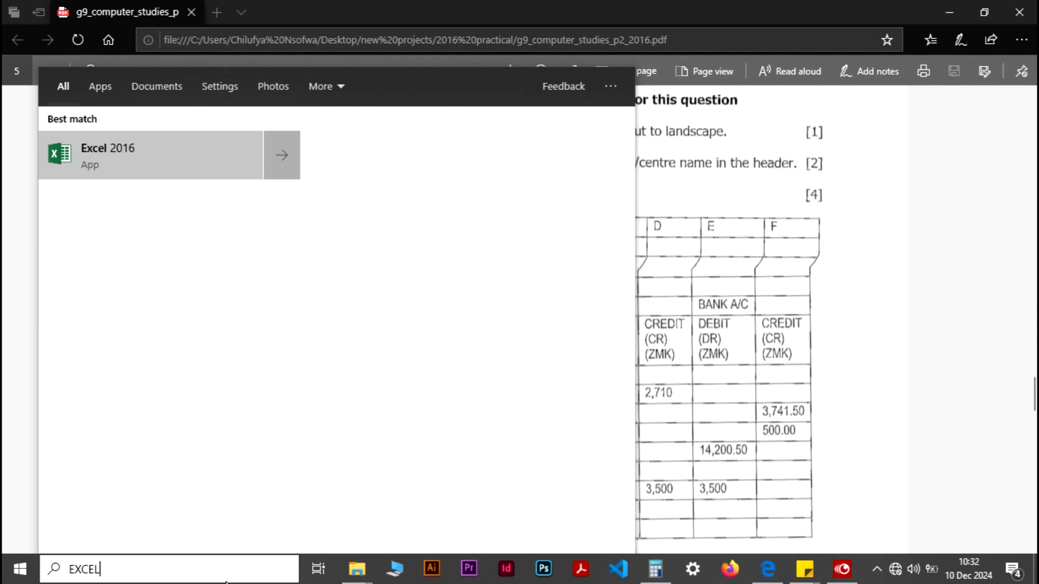
key("Return")
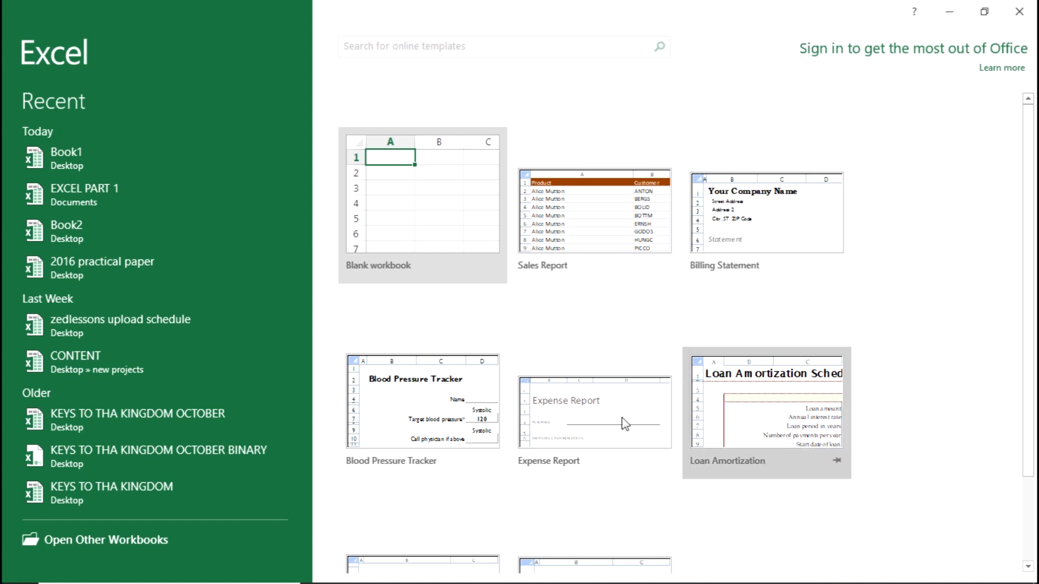
Create a blank workbook, dismiss the activation warning, and set landscape page orientation
left_click(396, 238)
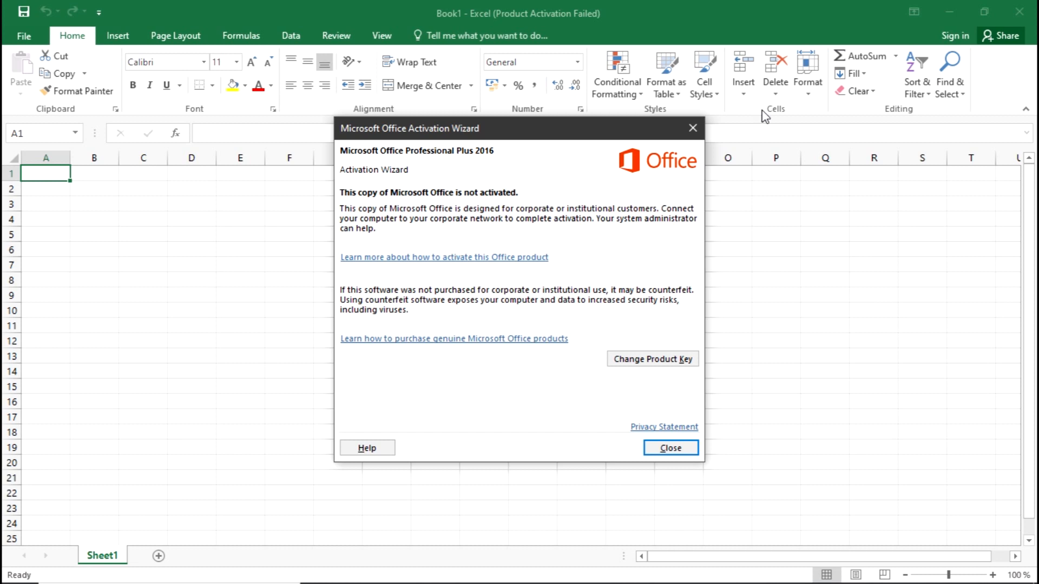
left_click(693, 129)
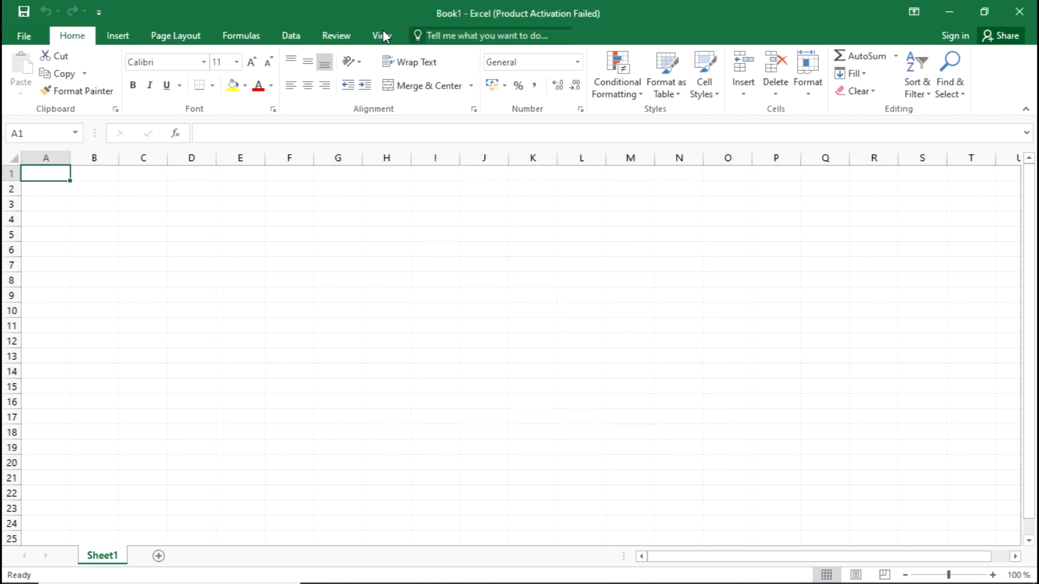
left_click(183, 43)
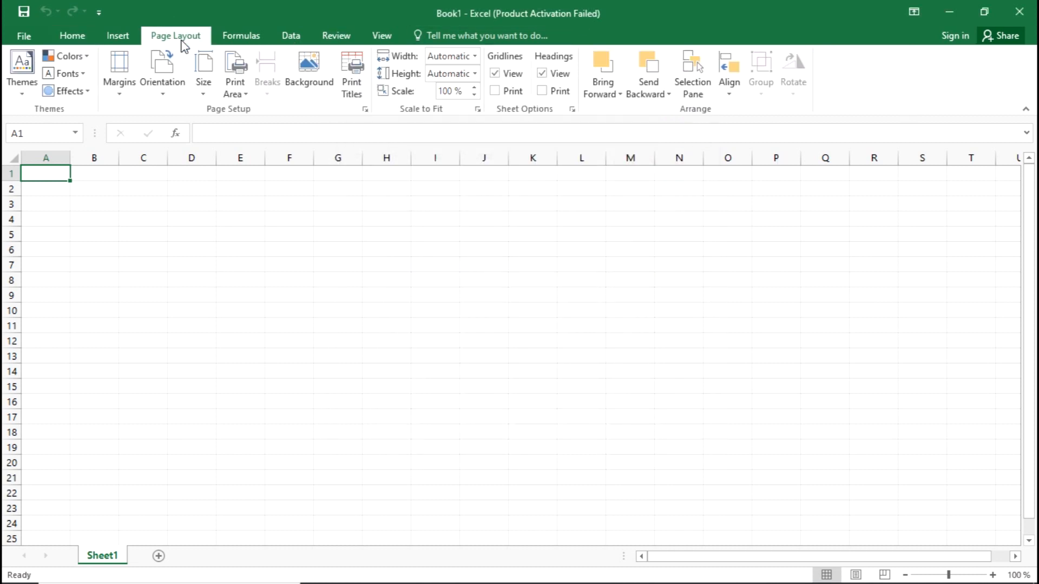
left_click(165, 98)
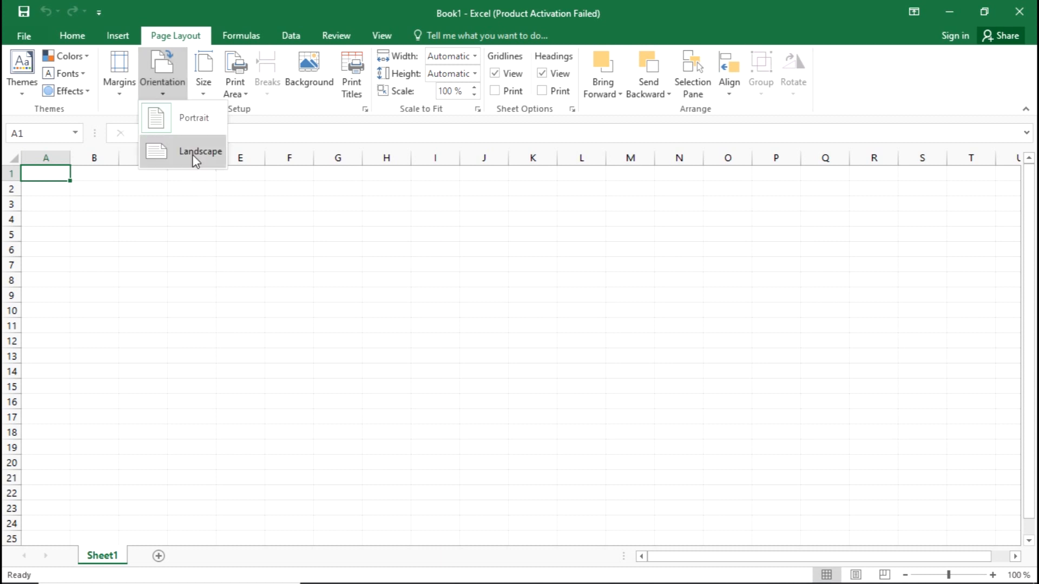
left_click(193, 156)
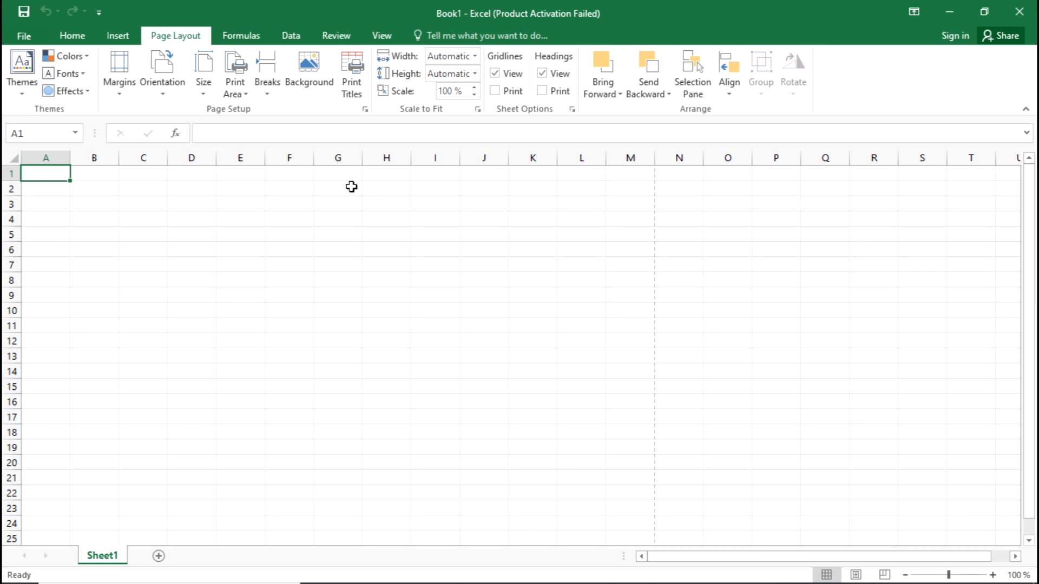
key("alt+Tab")
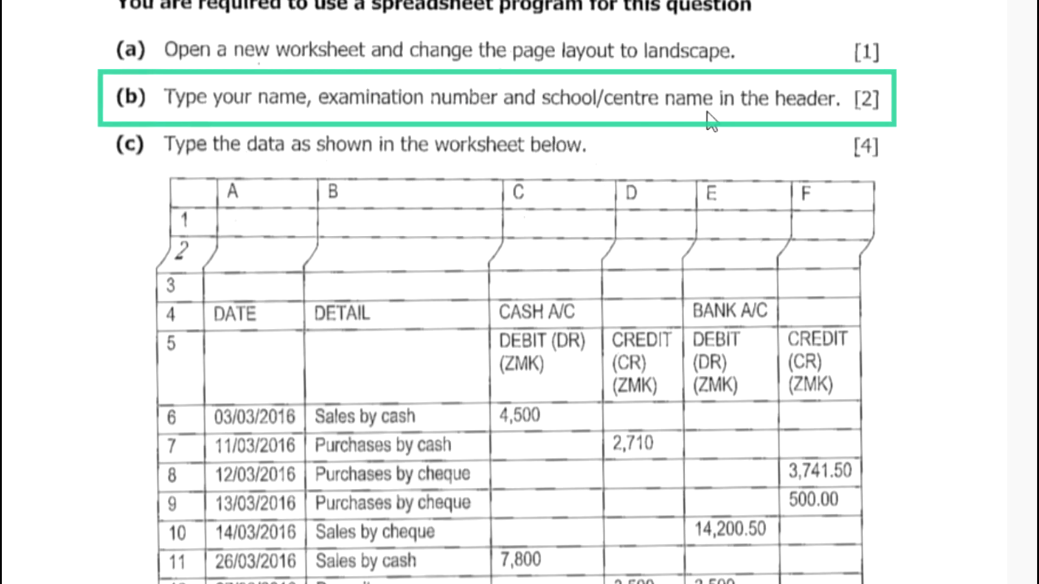
Return from the PDF's item (b) to Book1 in Page Layout view
key("alt+Tab")
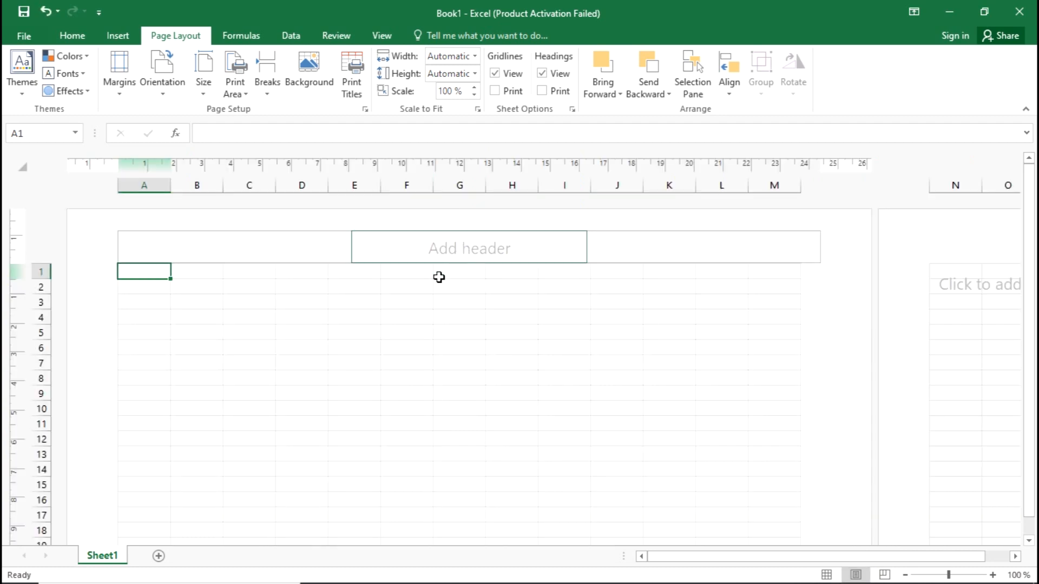
Put the candidate's name, examination number and centre number in the centre header, then return to Normal view
left_click(495, 258)
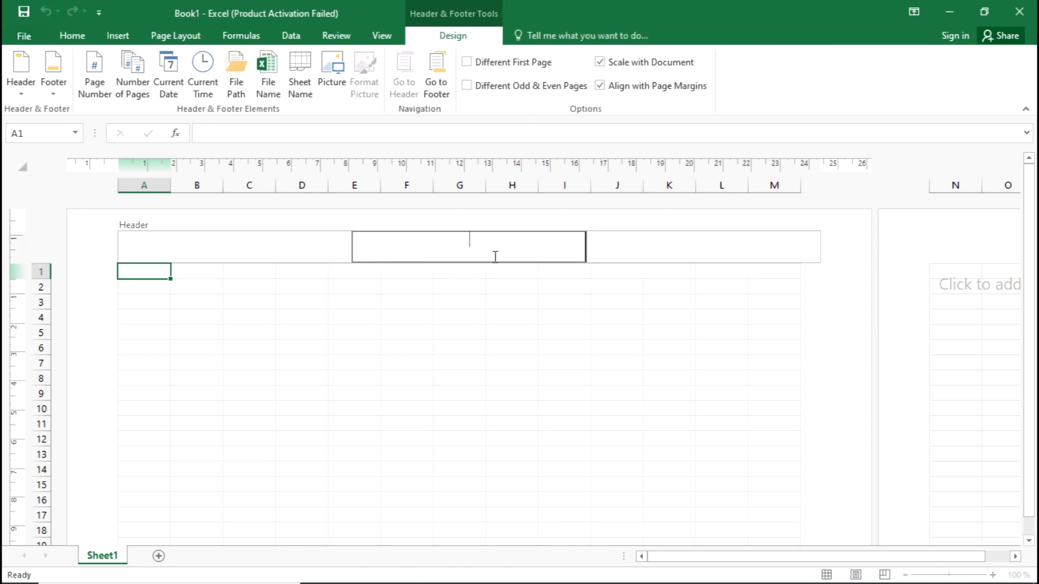
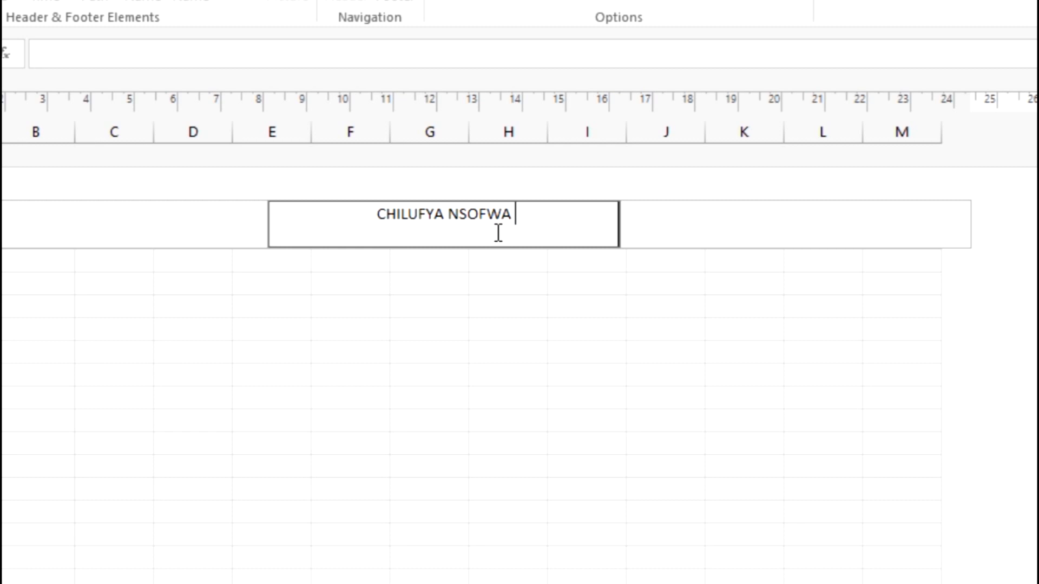
type("1234")
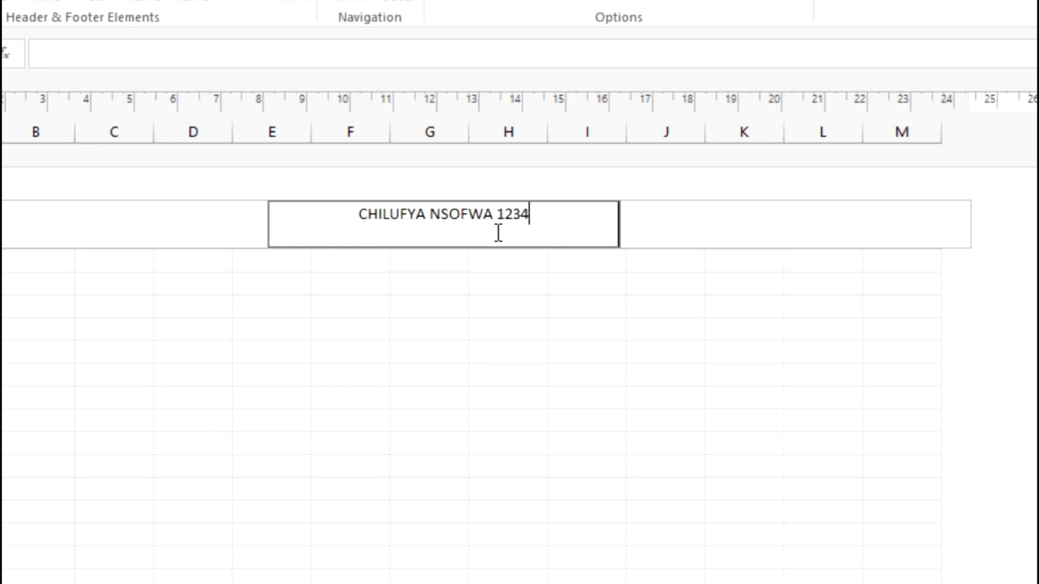
type("5678910")
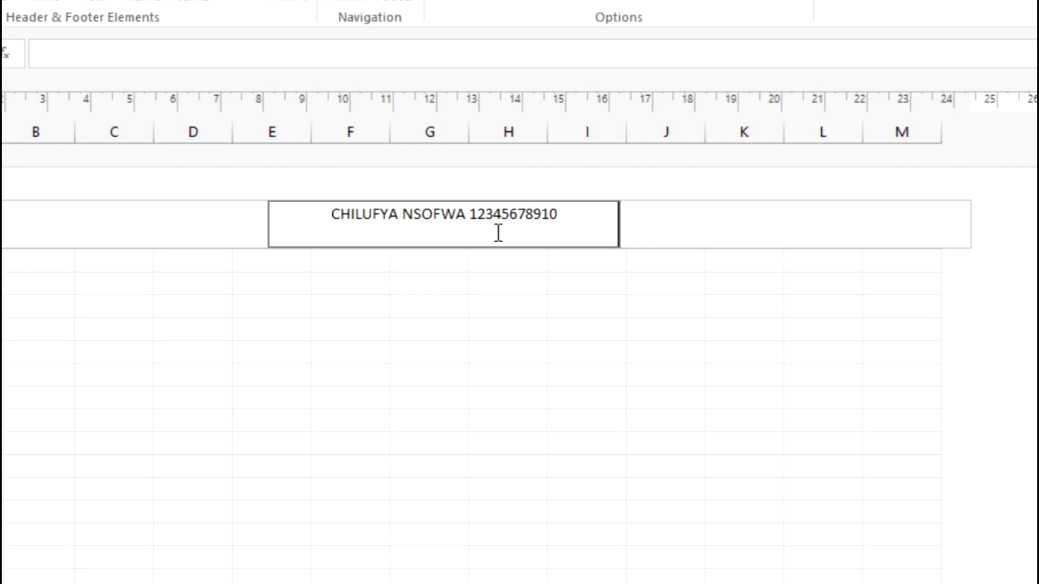
type("3456")
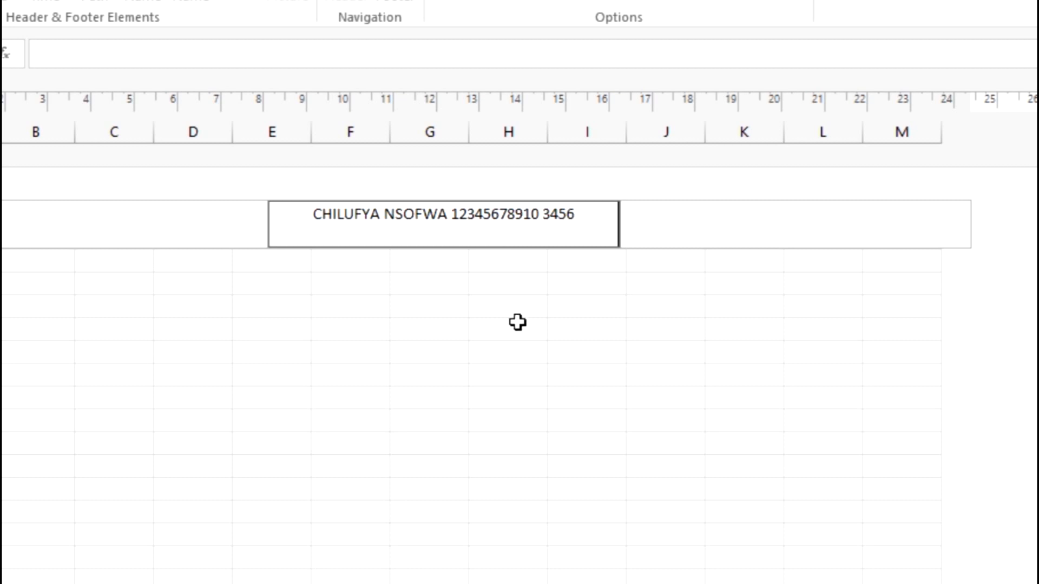
left_click(92, 283)
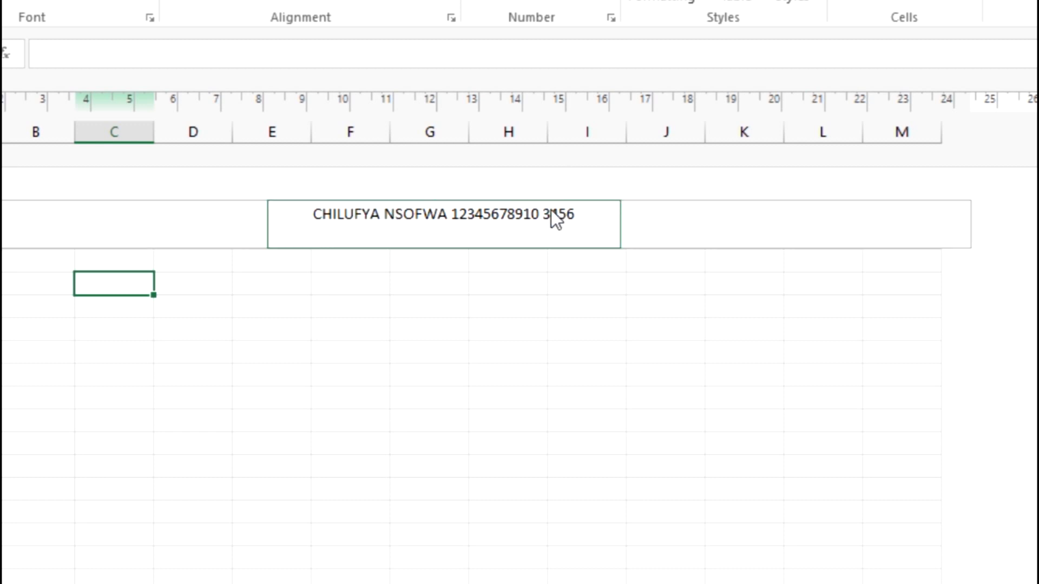
mouse_move(824, 559)
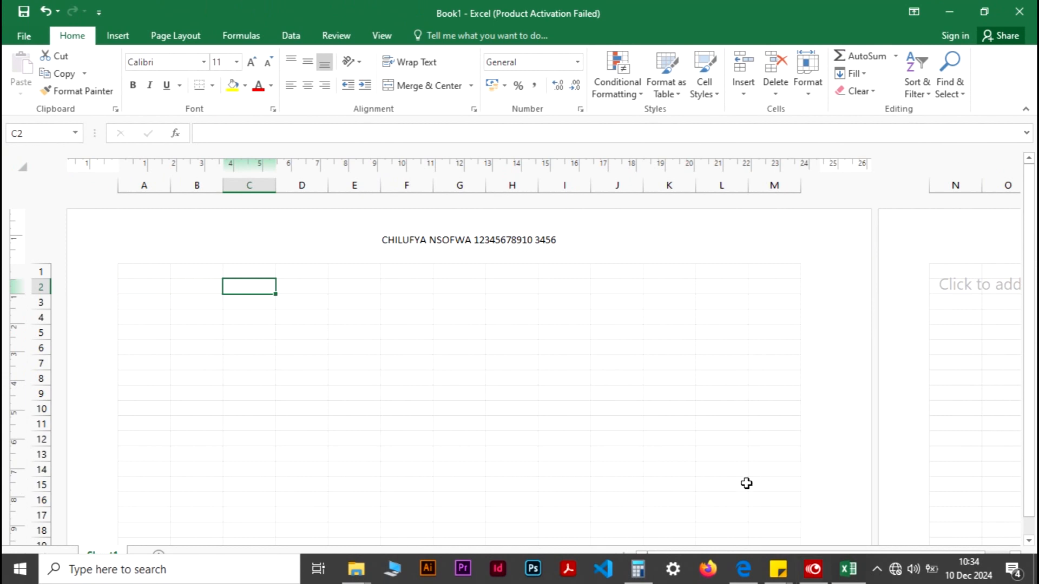
left_click(826, 575)
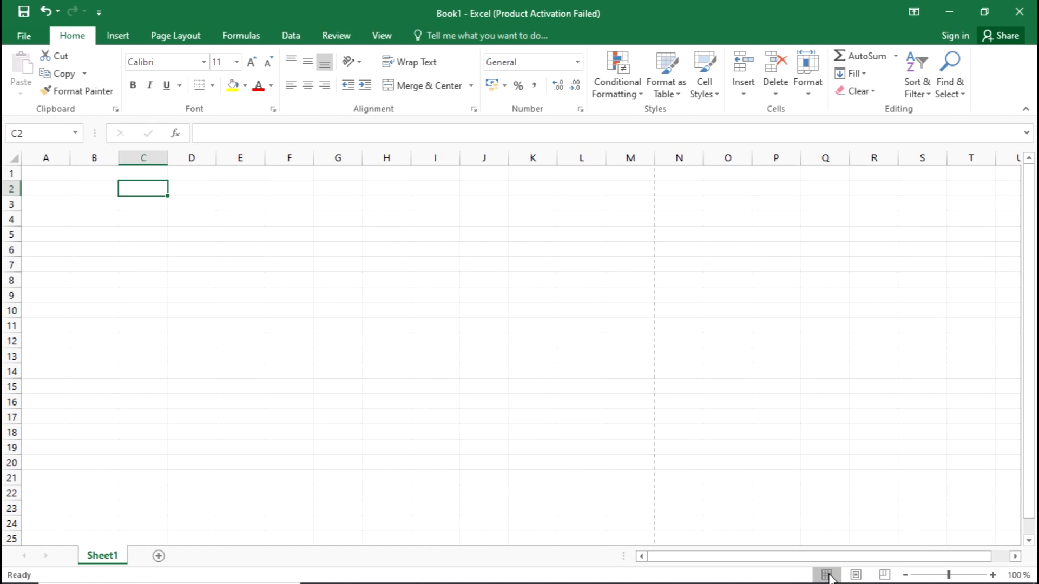
left_click(60, 169)
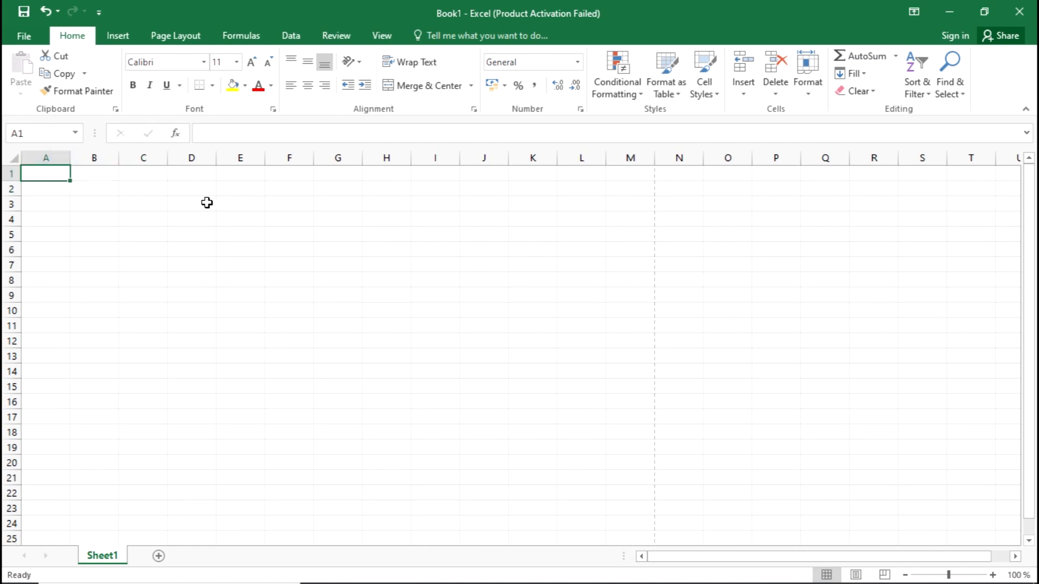
Switch to the exam PDF and review the item (c) cash book table and steps
key("alt+Tab")
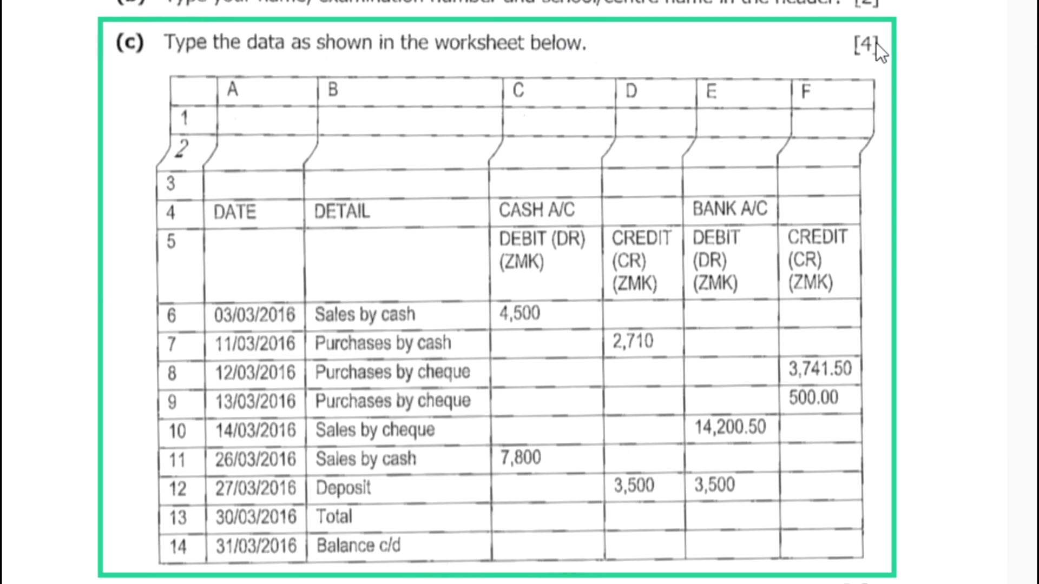
scroll(633, 265, "down", 4)
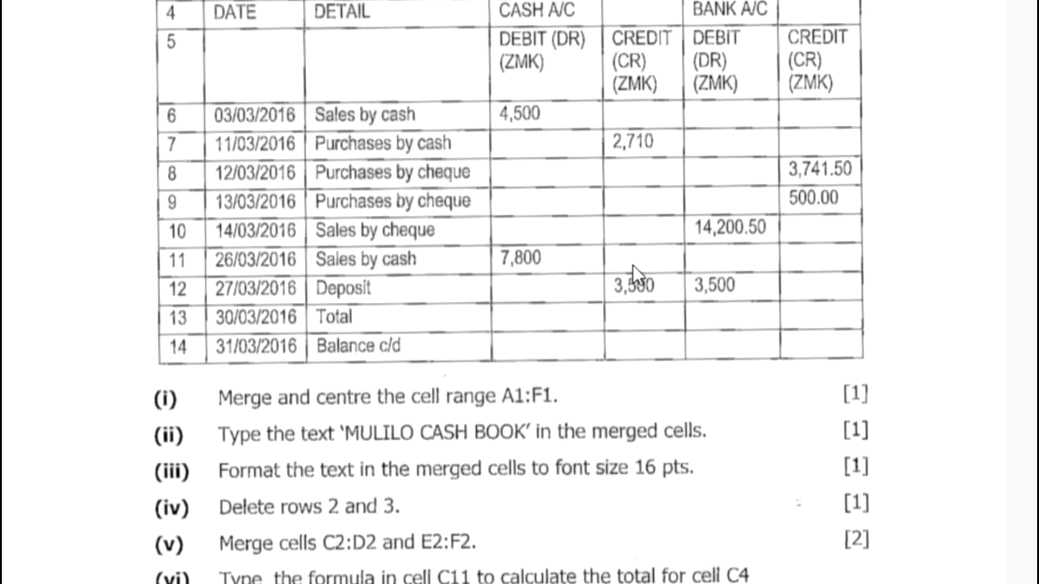
scroll(633, 265, "up", 4)
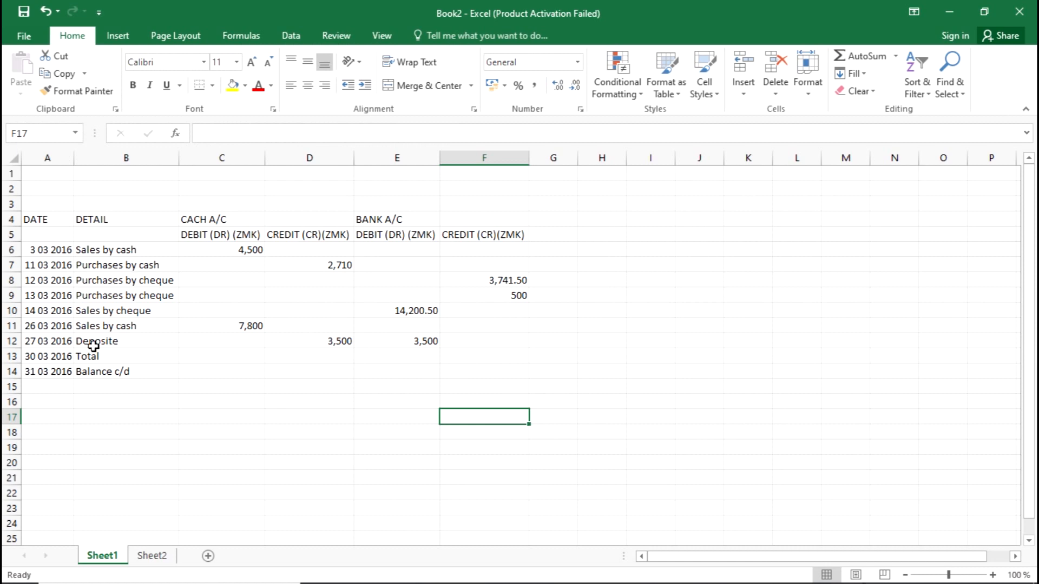
left_click(406, 299)
left_click(517, 260)
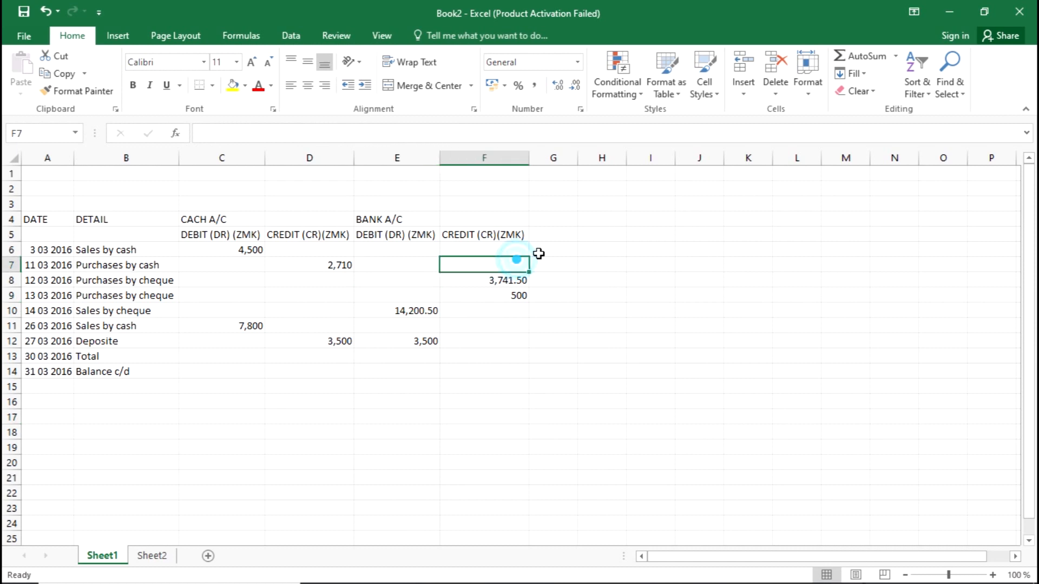
left_click(585, 218)
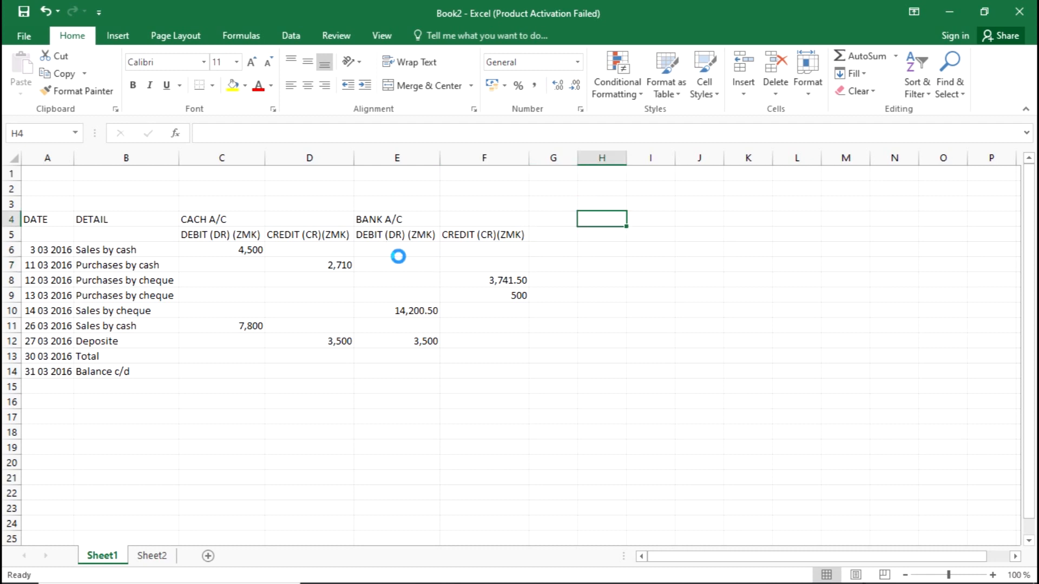
key("alt+Tab")
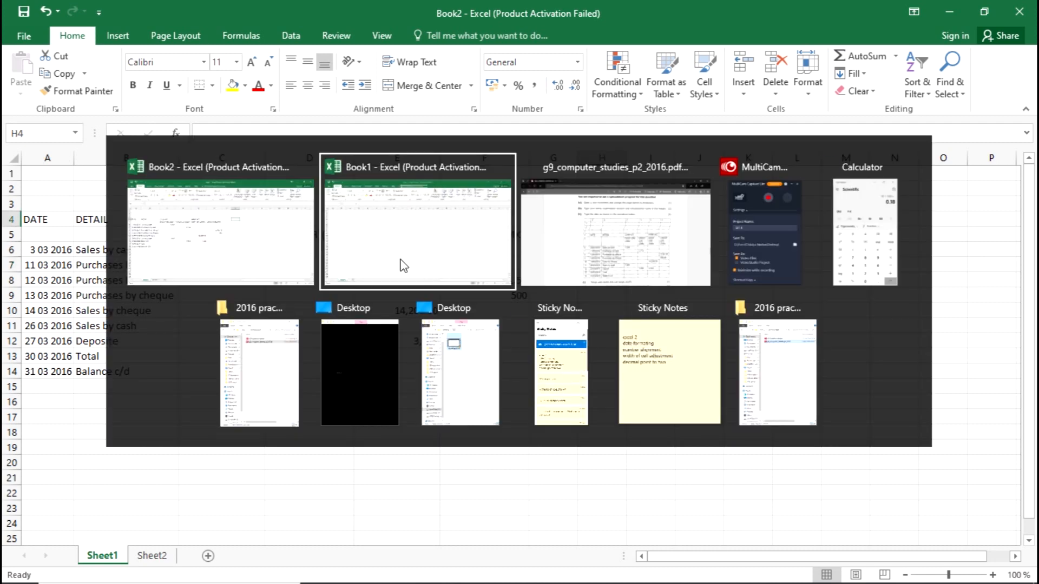
key("alt+Tab")
scroll(505, 266, "down", 2)
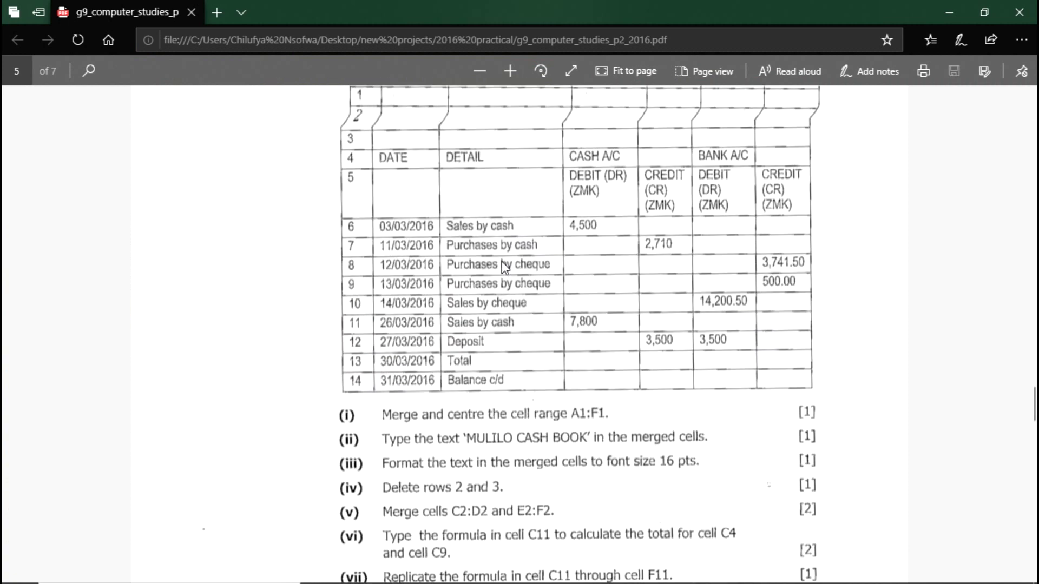
key("alt+Tab")
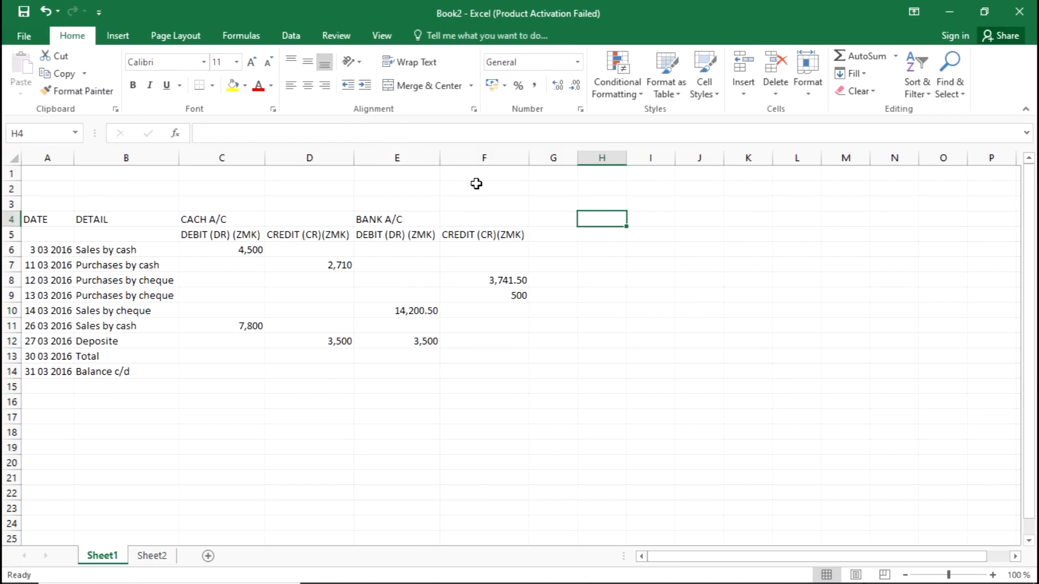
left_click(344, 383)
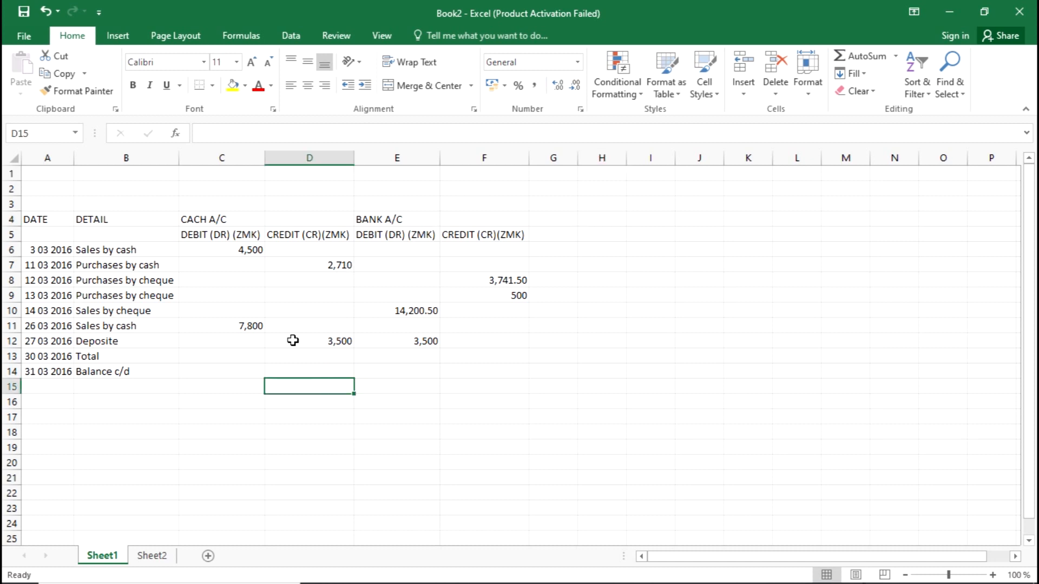
key("alt+Tab")
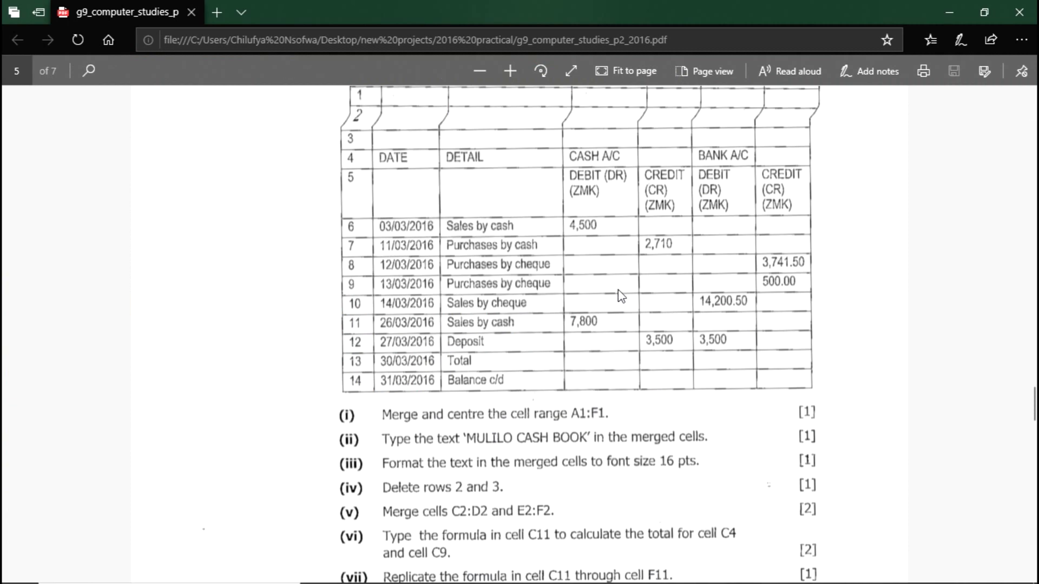
key("alt+Tab")
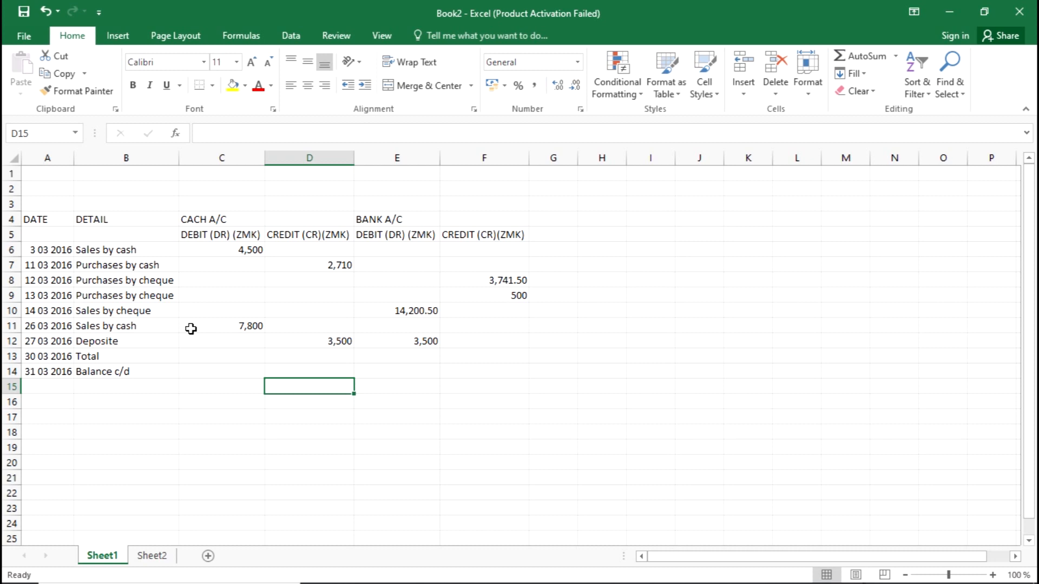
left_click(72, 235)
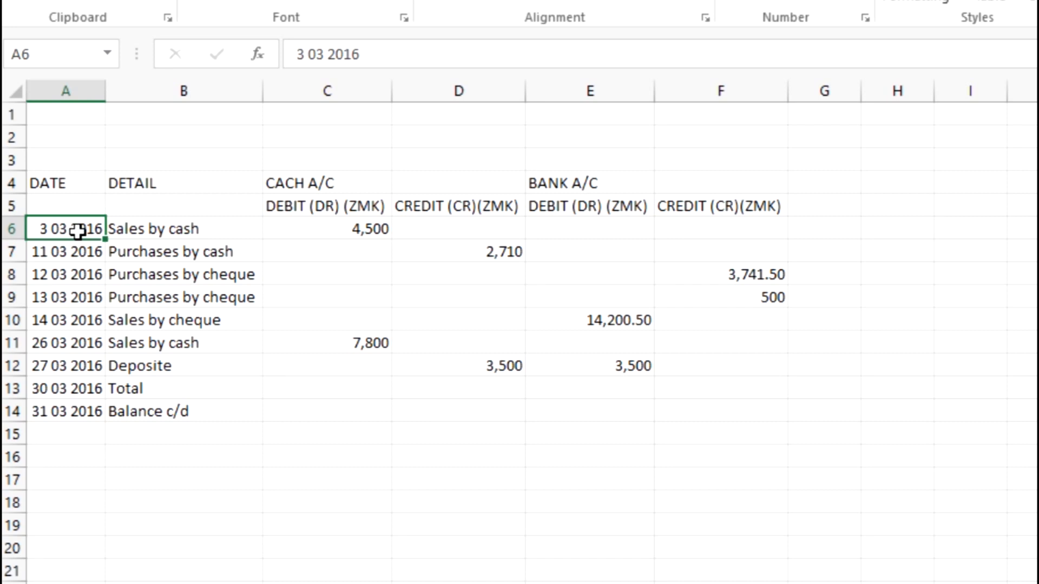
double_click(66, 232)
key("BackSpace")
type("/")
left_click(48, 228)
key("BackSpace")
type("/03/")
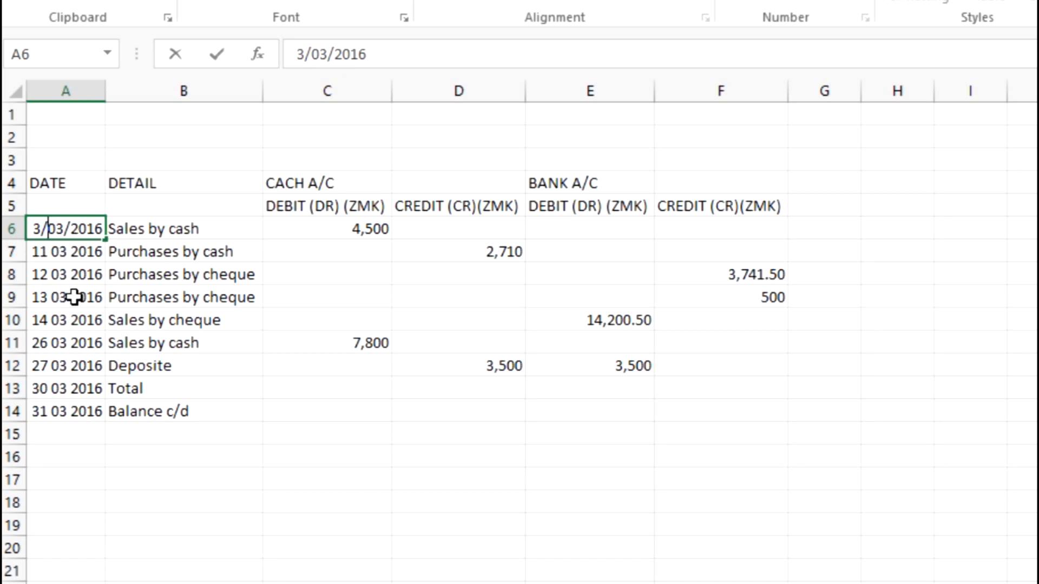
key("BackSpace")
type("/")
key("BackSpace")
key("BackSpace")
type("/")
key("BackSpace")
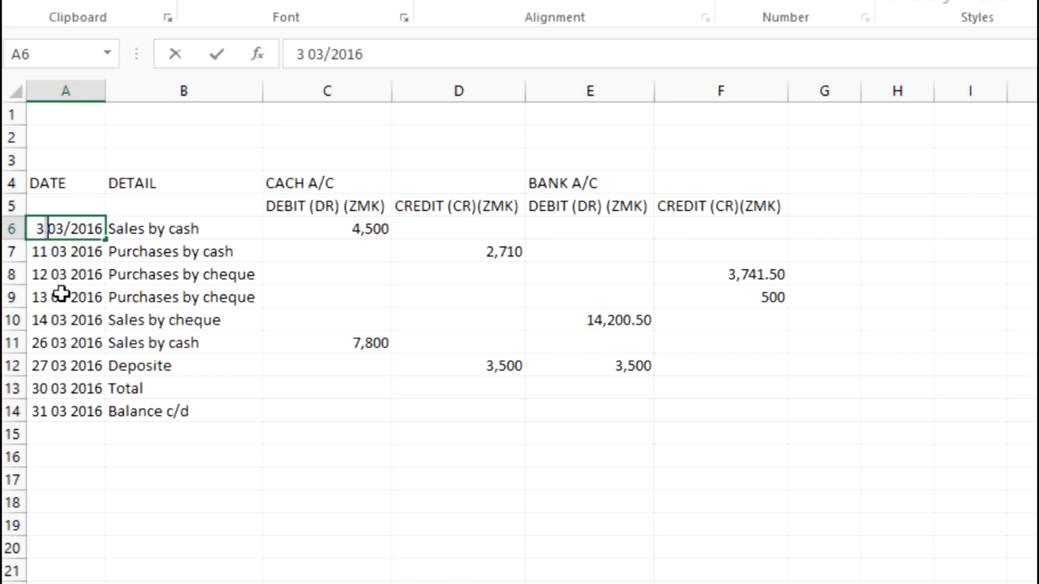
key("BackSpace")
type("/")
key("Escape")
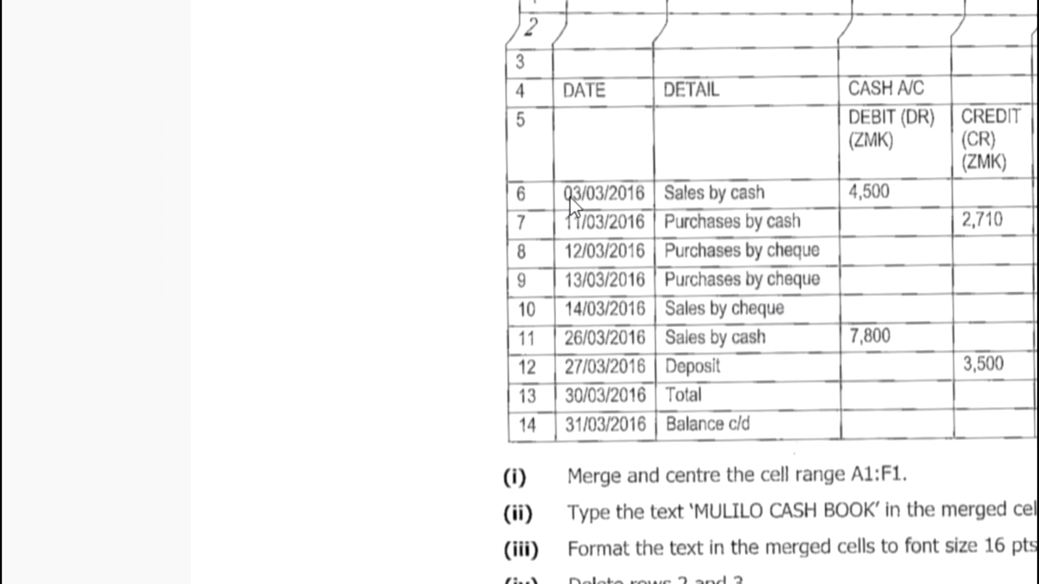
key("alt+Tab")
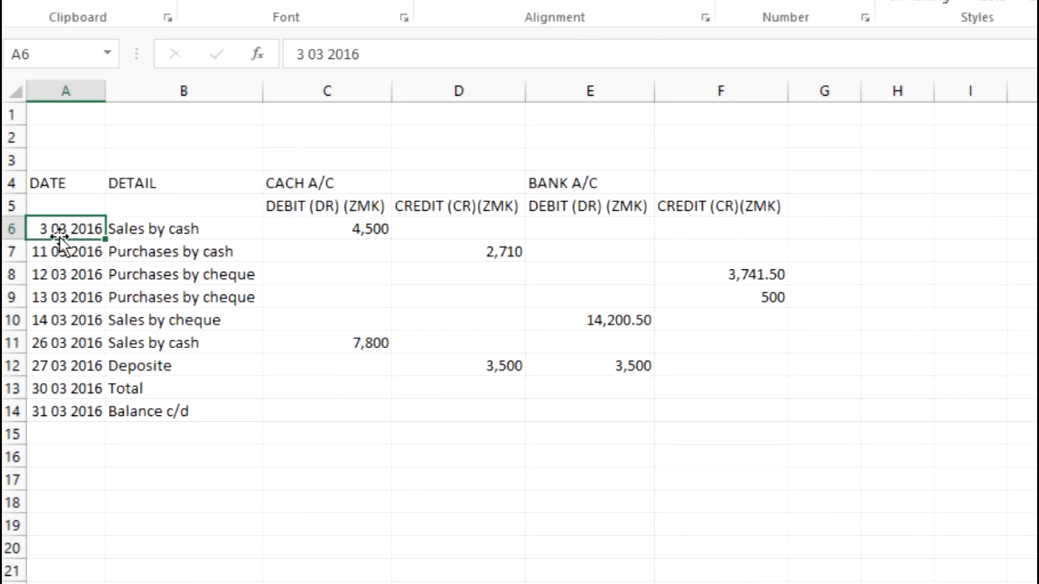
Re-enter A6's date with a leading 0 and bring up its number format choices
double_click(30, 228)
type("0")
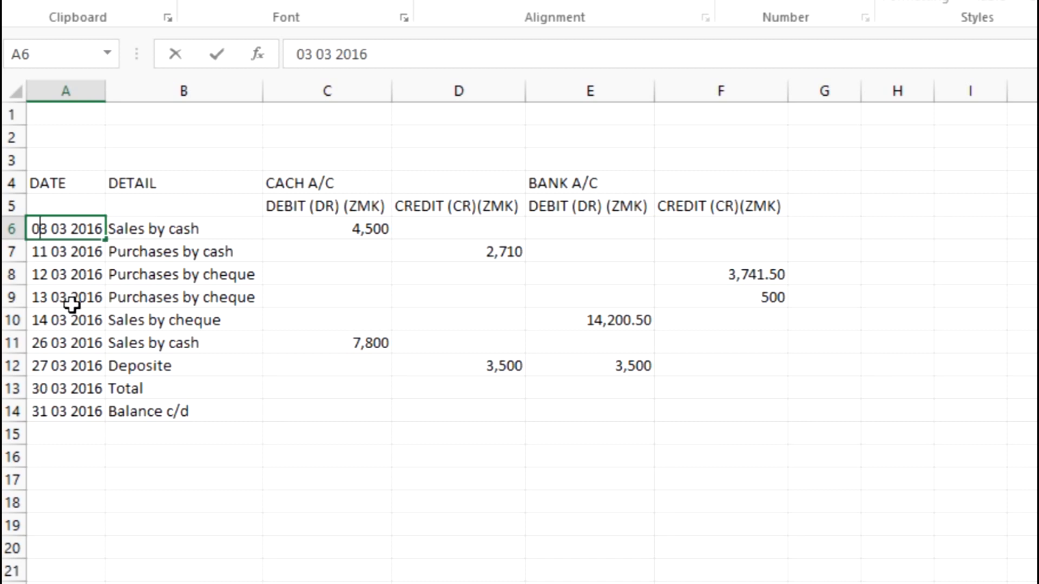
left_click(71, 304)
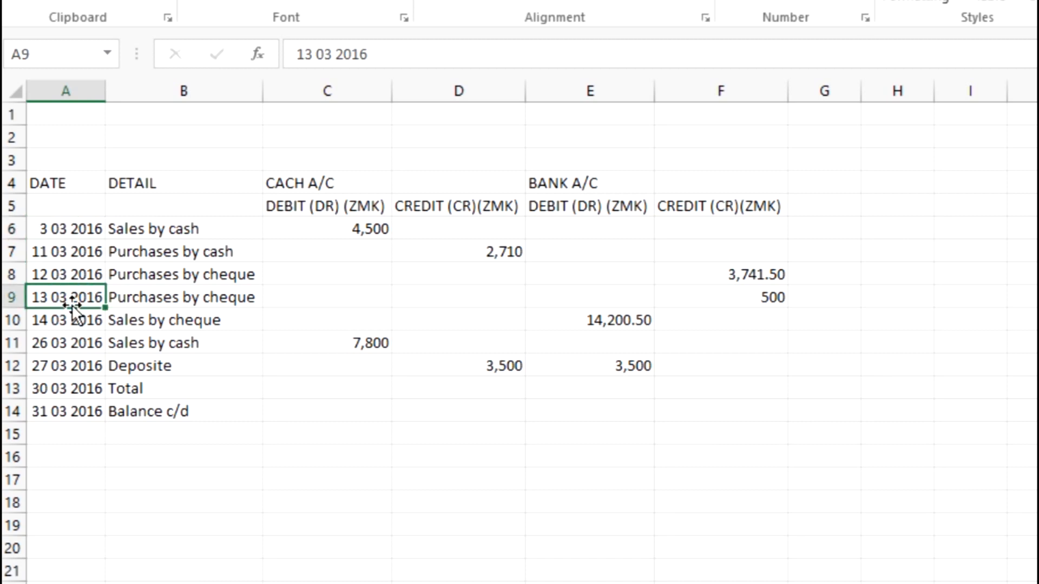
left_click(53, 230)
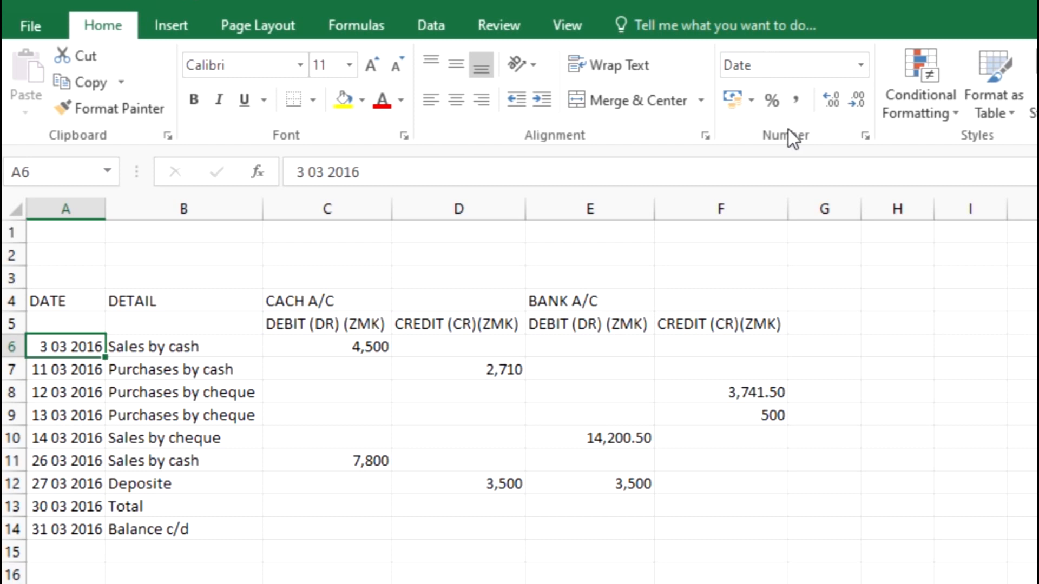
left_click(860, 66)
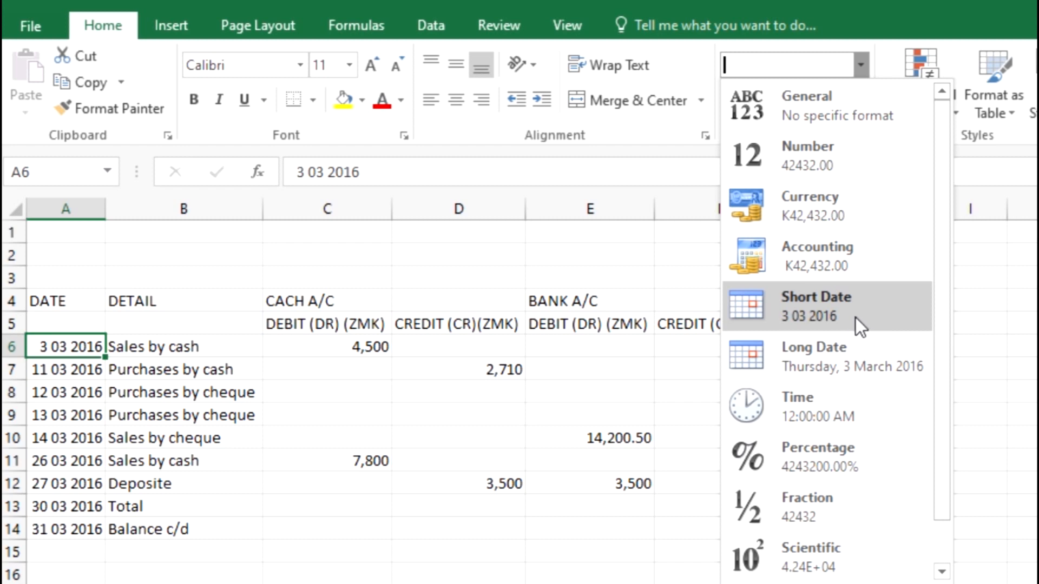
Give A6 the custom date format dd mm yyyy so it reads 03 03 2016
left_click(820, 306)
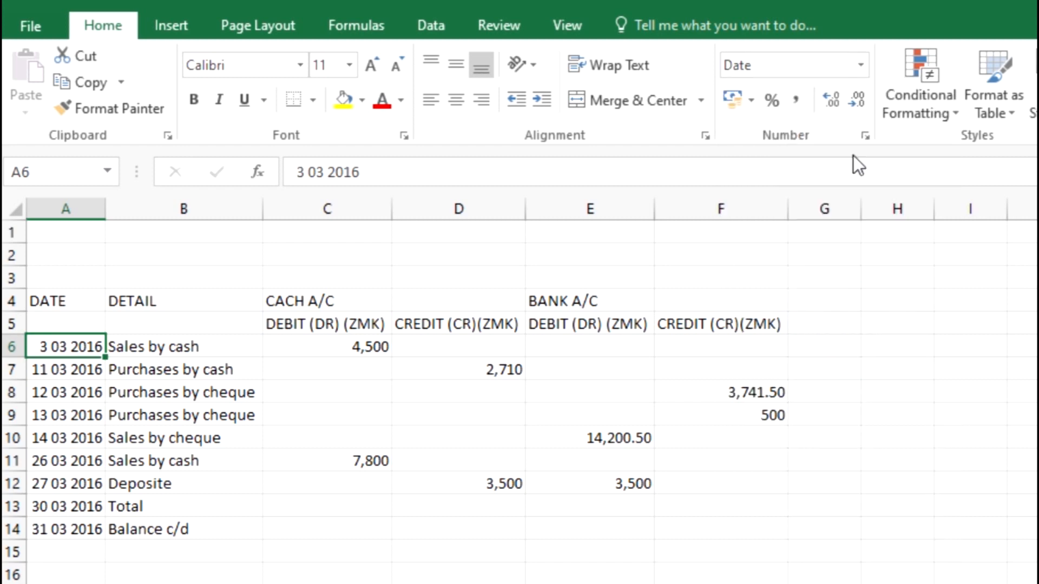
left_click(867, 60)
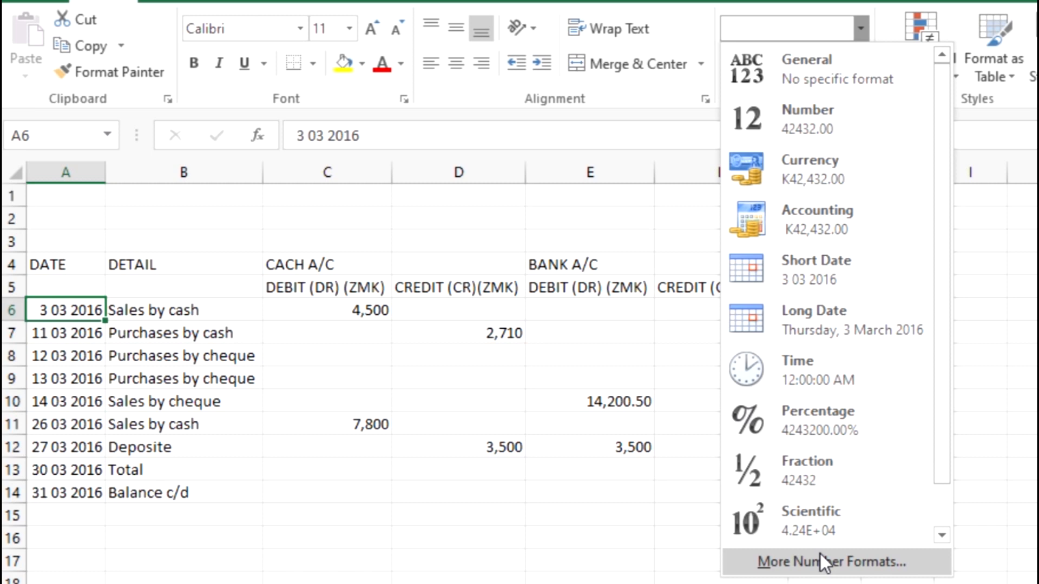
left_click(820, 556)
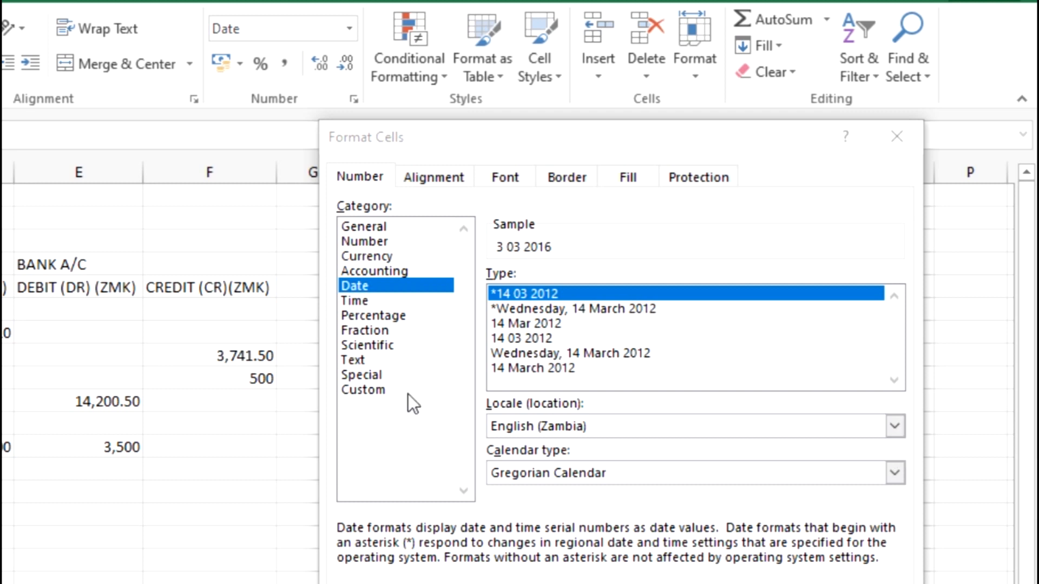
left_click(369, 392)
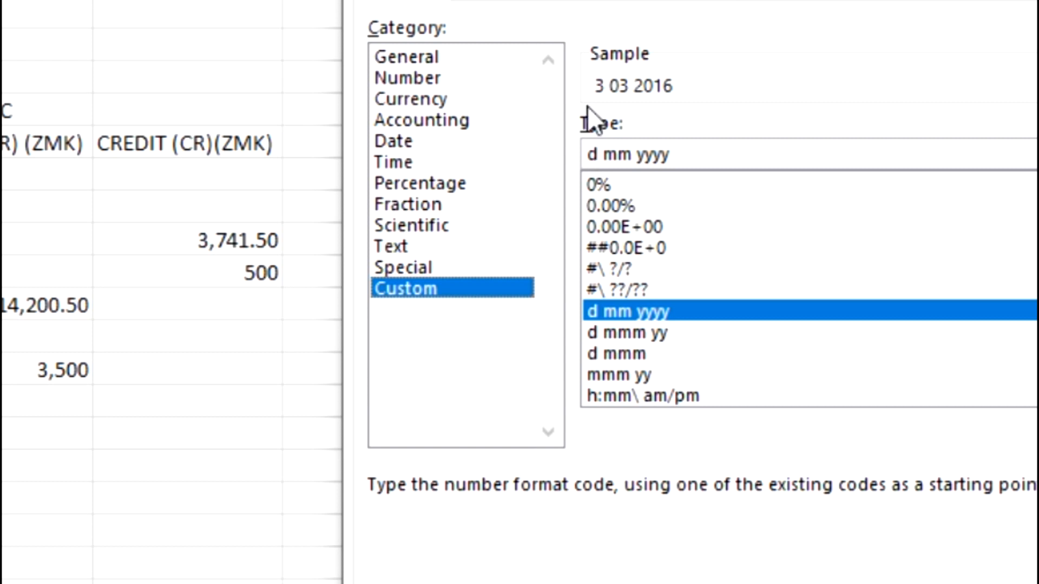
left_click(589, 157)
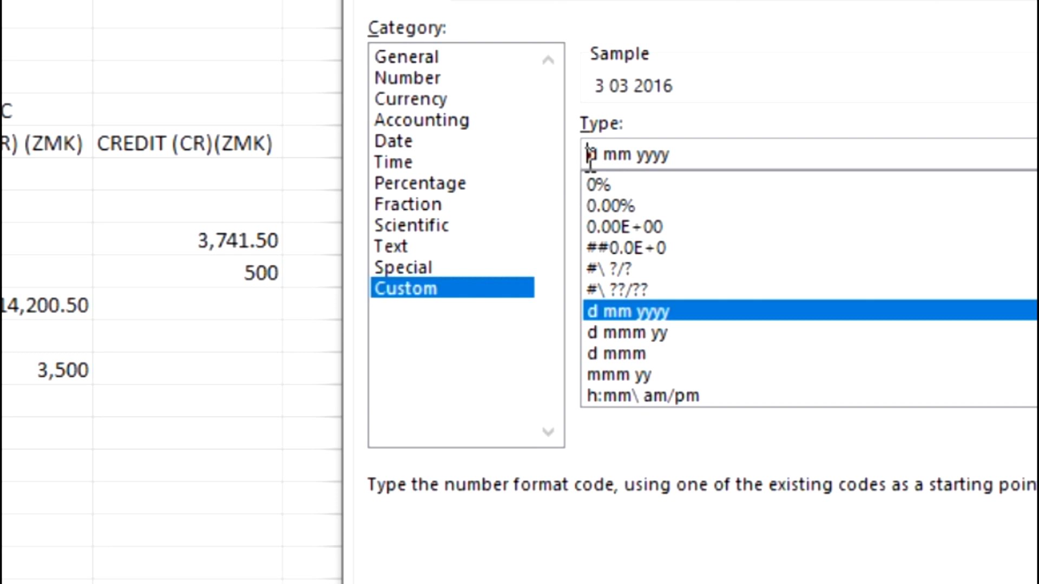
type("D")
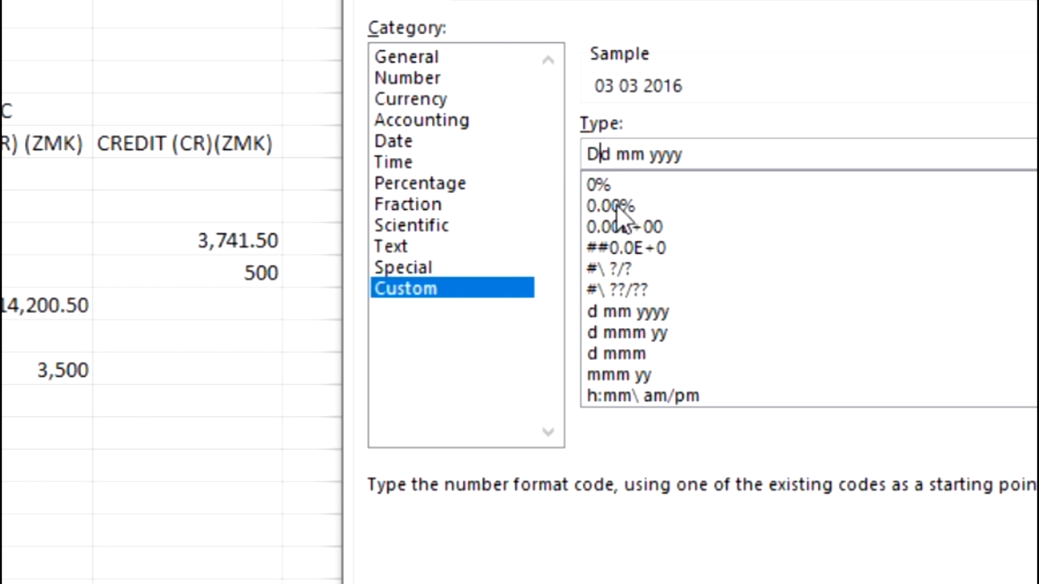
key("BackSpace")
type("d")
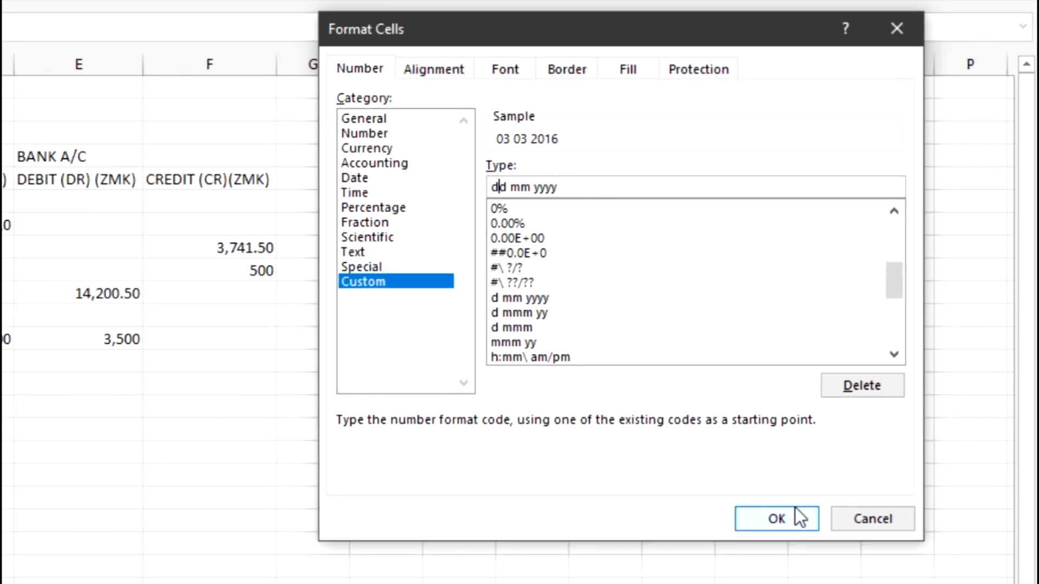
left_click(790, 517)
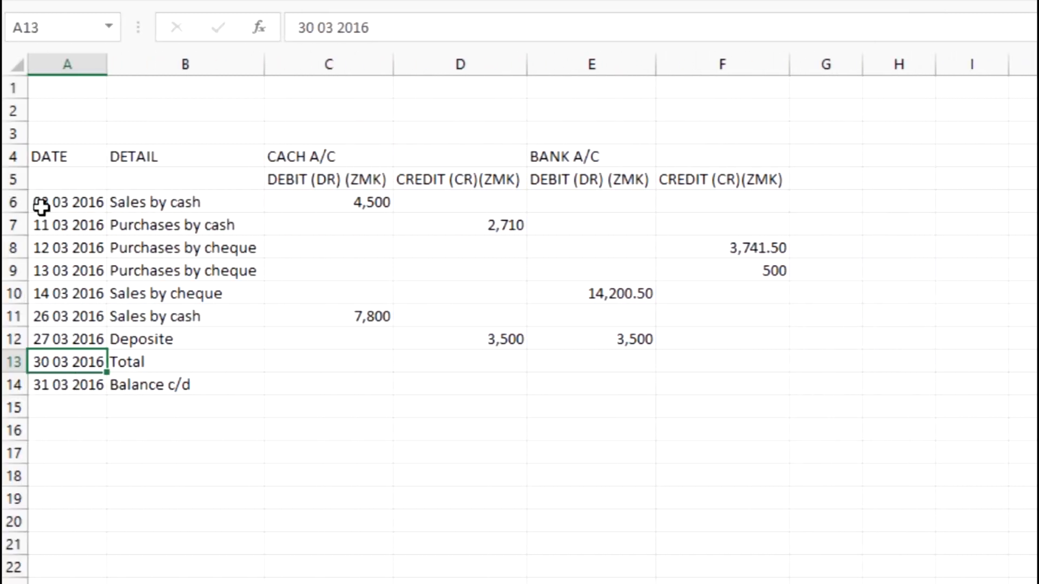
left_click(60, 226)
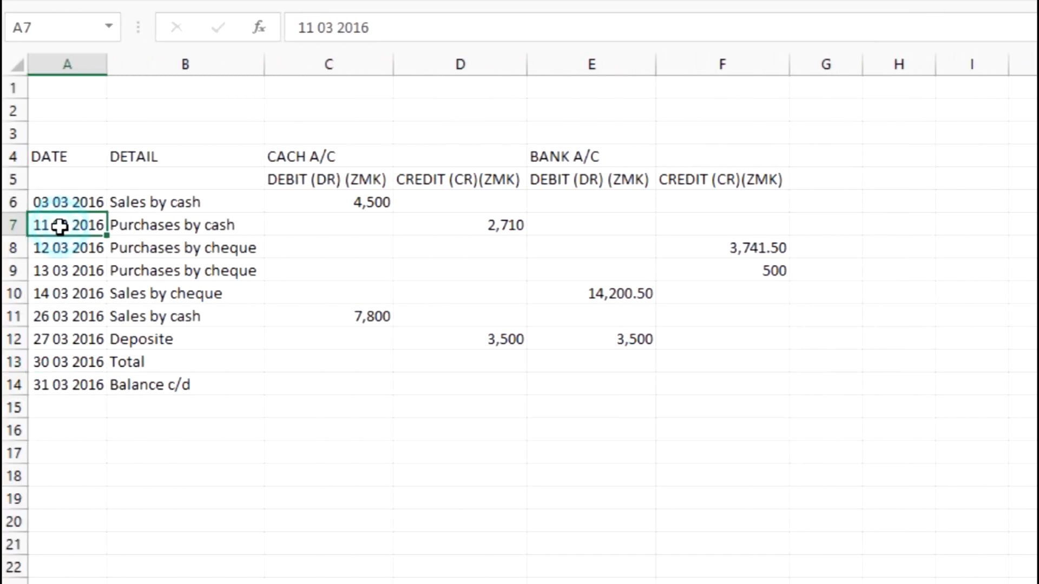
key("alt+Tab")
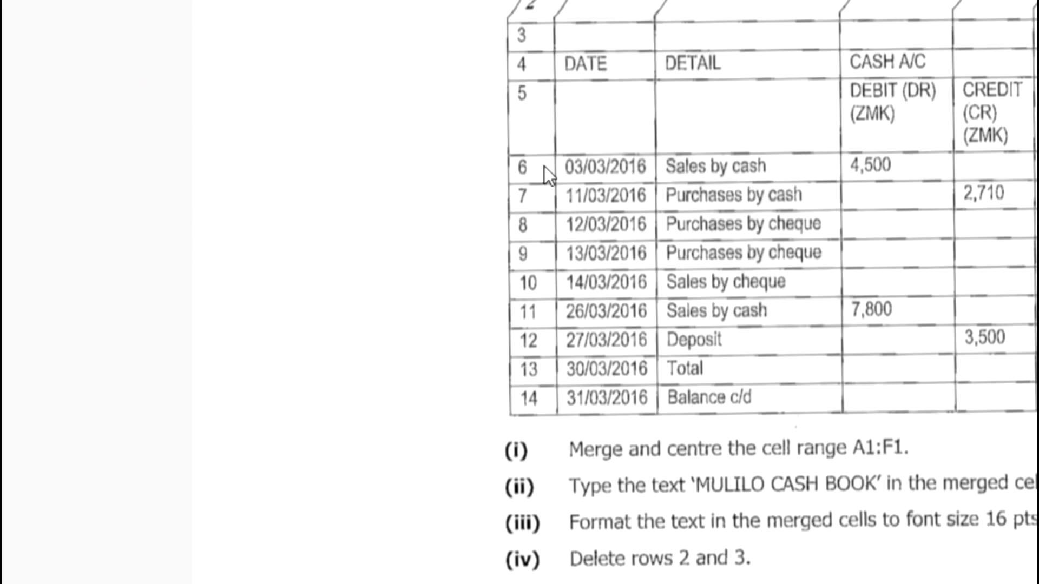
key("alt+Tab")
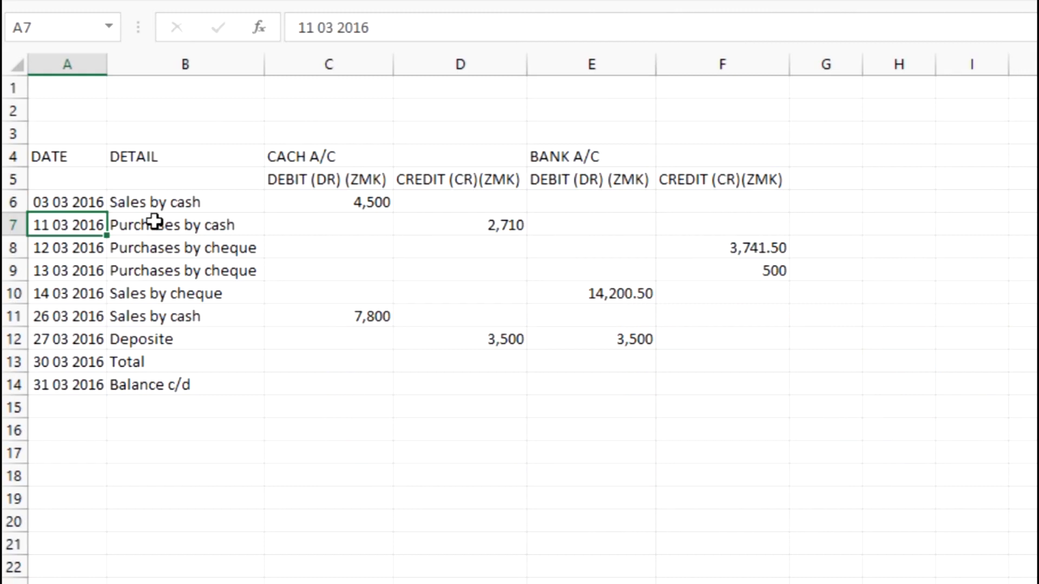
left_click(74, 205)
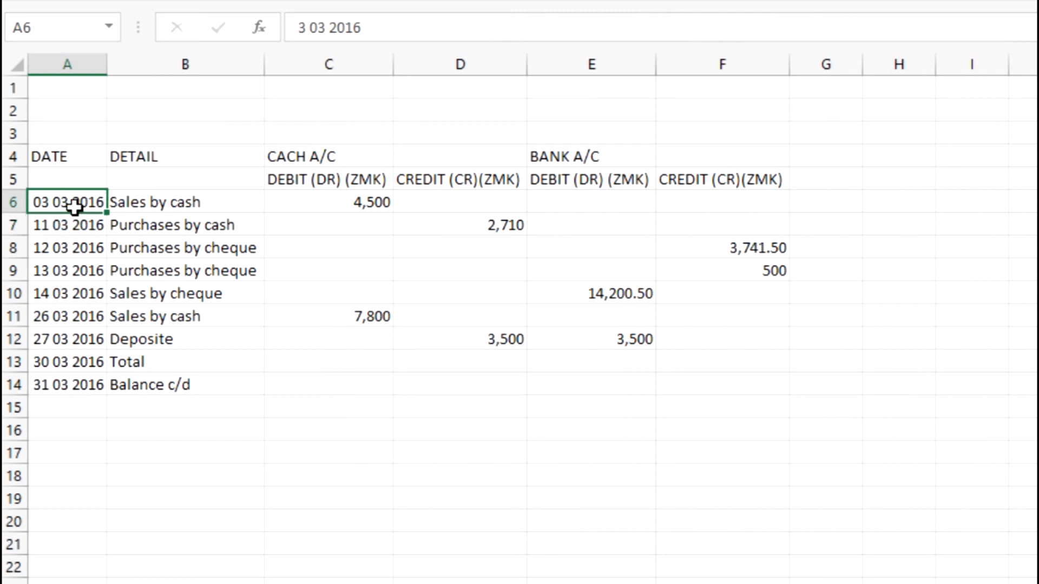
left_click_drag(63, 203, 94, 384)
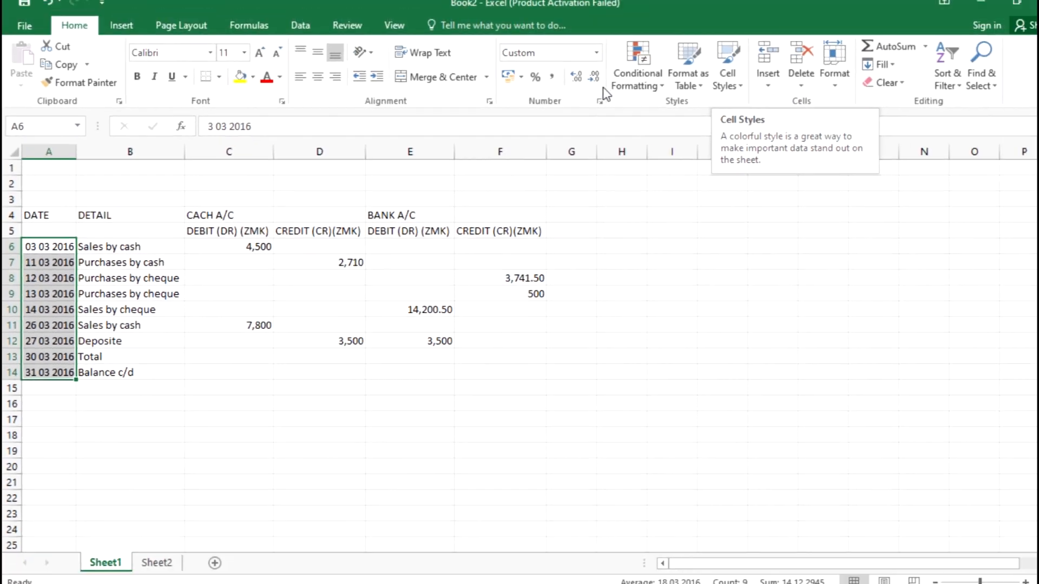
Apply Short Date to A6:A14, then go to the Custom number format category
left_click(577, 63)
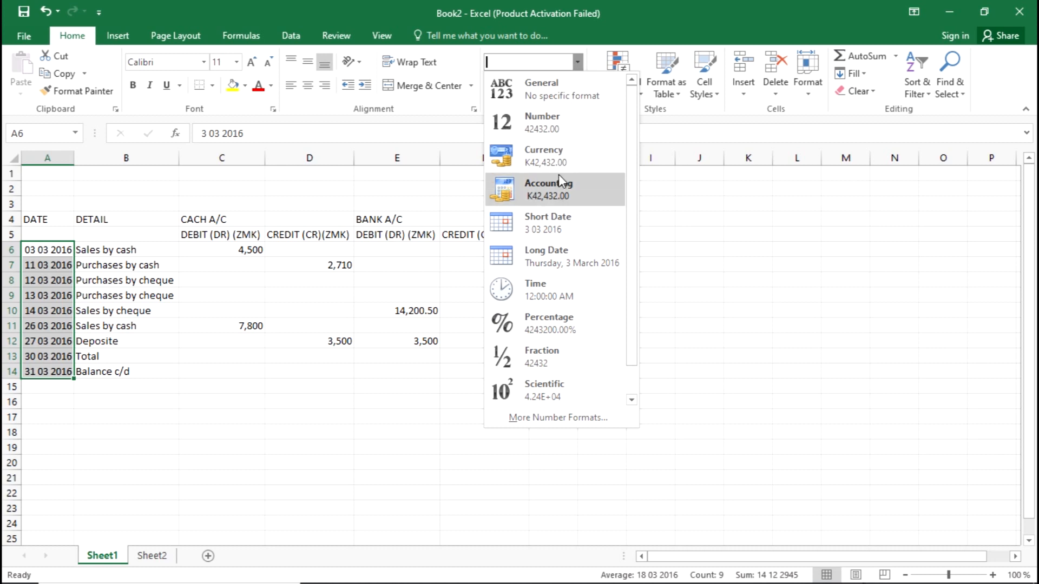
left_click(564, 239)
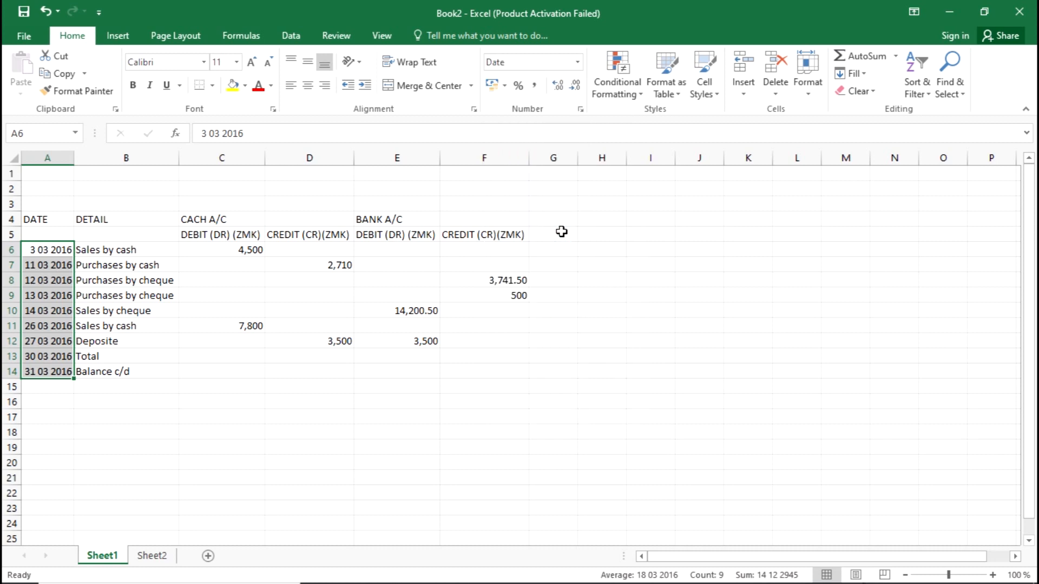
left_click(577, 62)
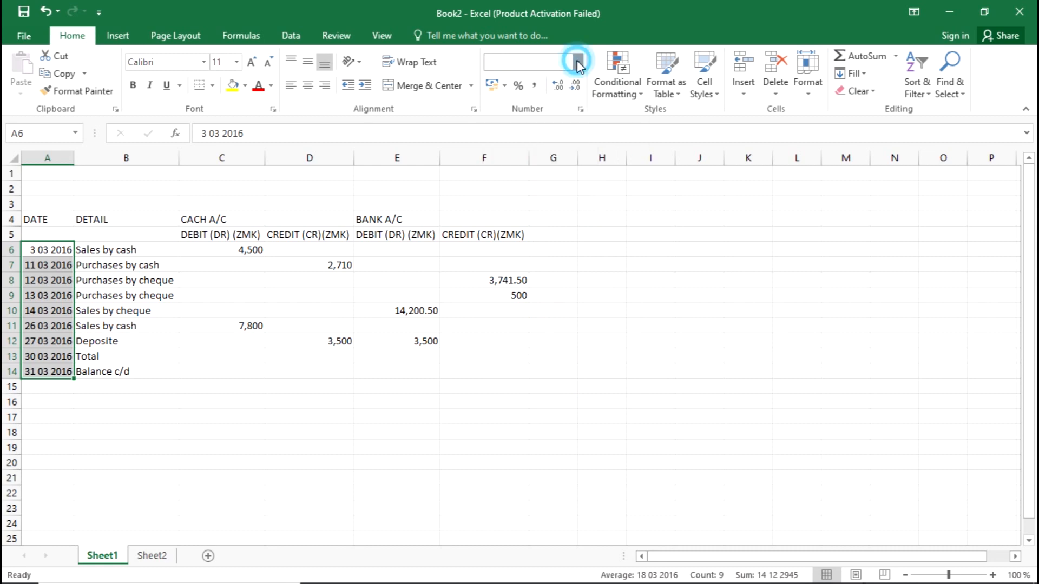
left_click(543, 419)
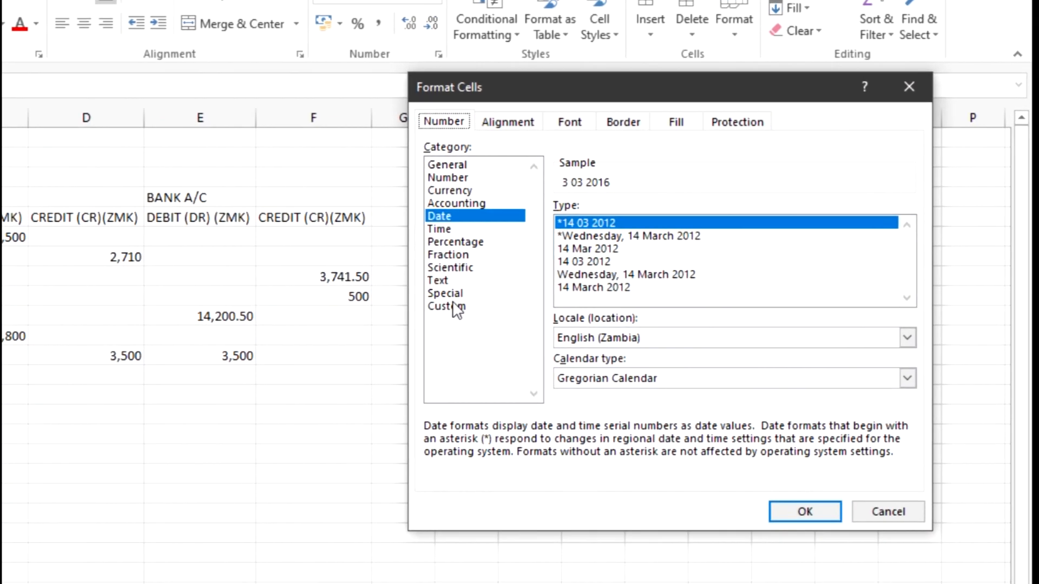
left_click(456, 307)
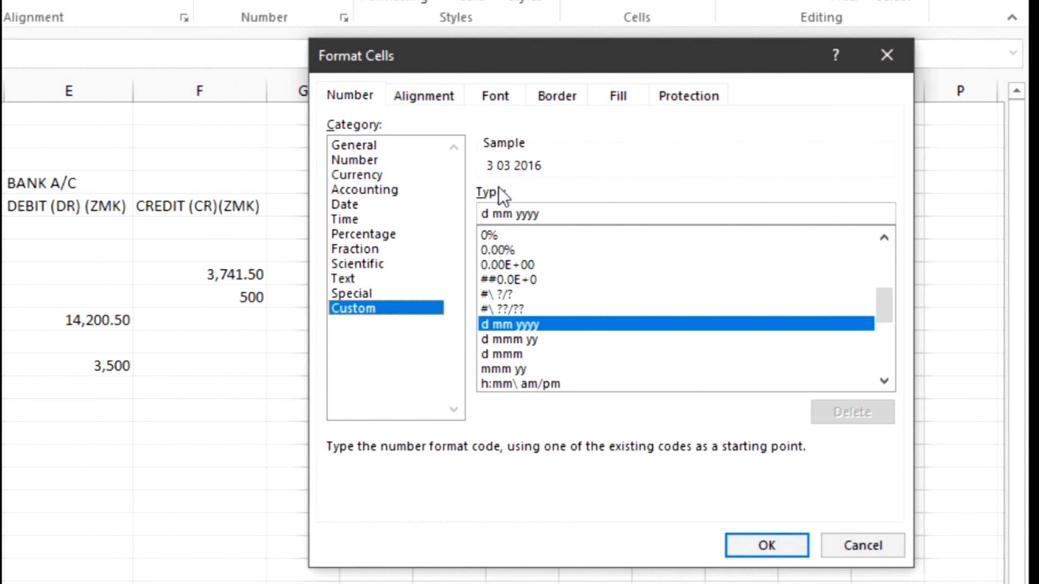
Change the custom date code to dd/mm/yyyy and apply it to the dates
left_click(482, 213)
type("d")
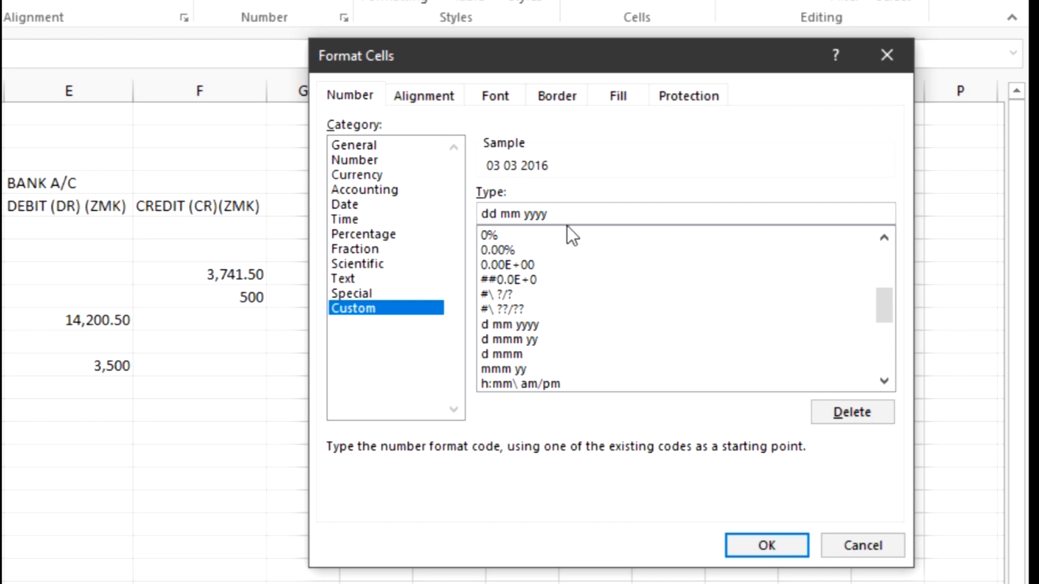
left_click(499, 215)
key("Delete")
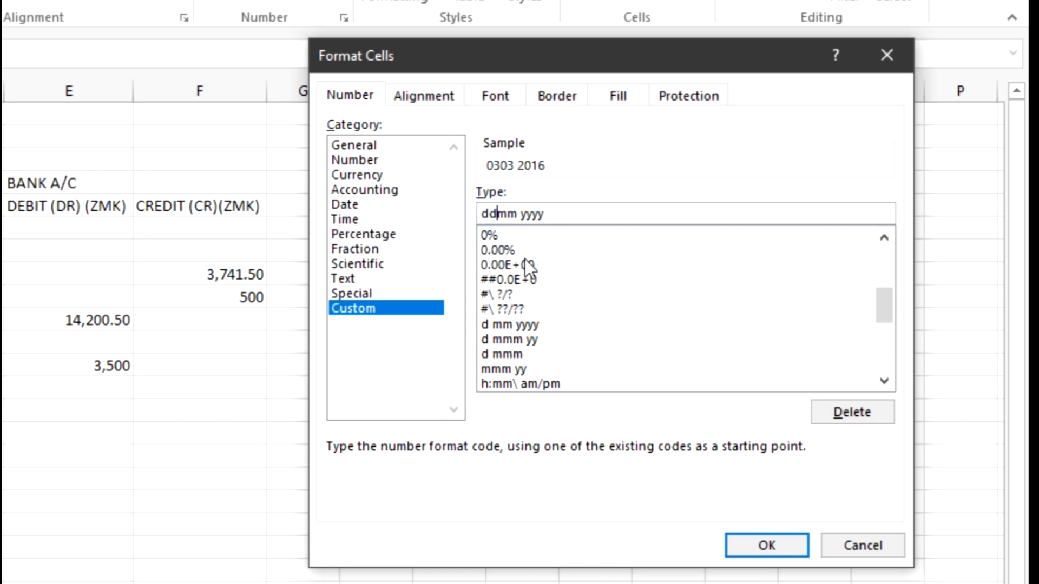
type("/")
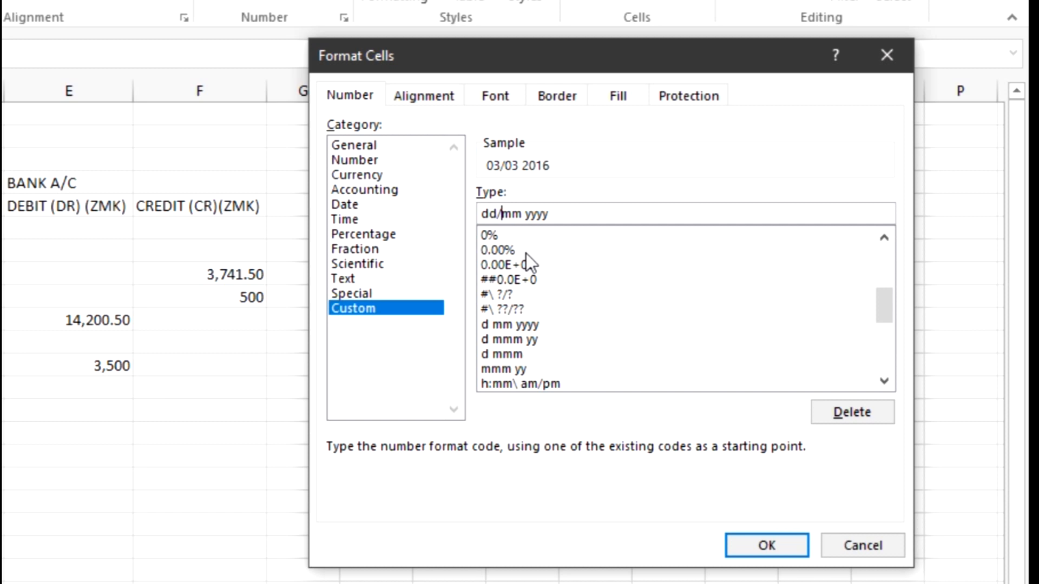
left_click(529, 216)
key("Delete")
type("/")
left_click(751, 541)
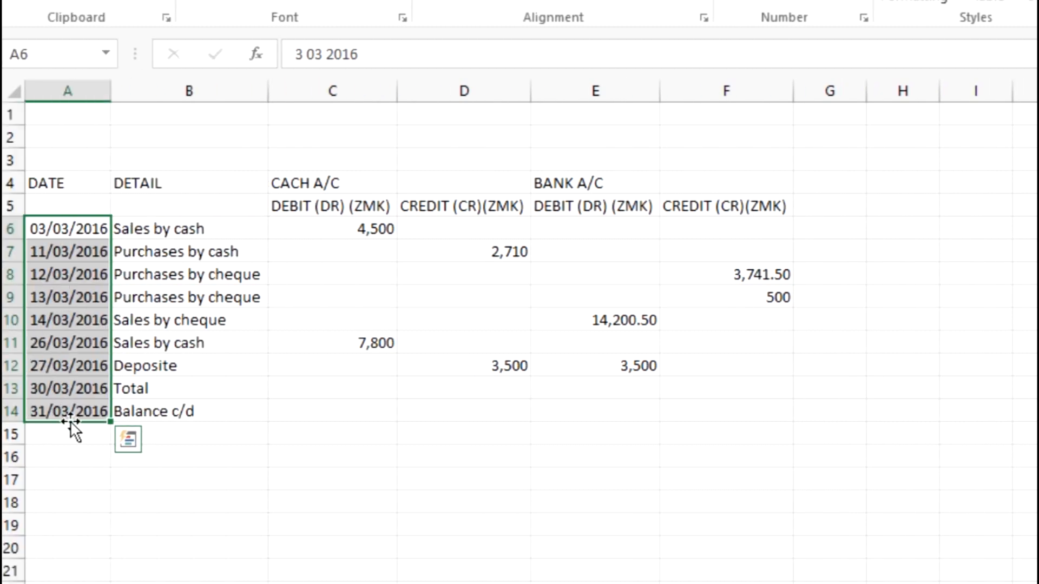
left_click(219, 410)
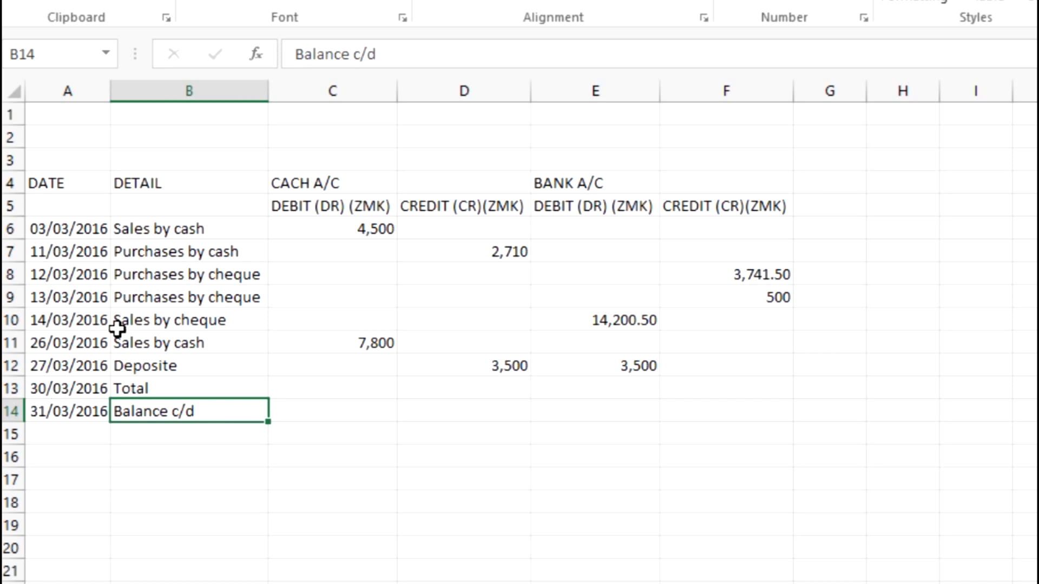
left_click(192, 291)
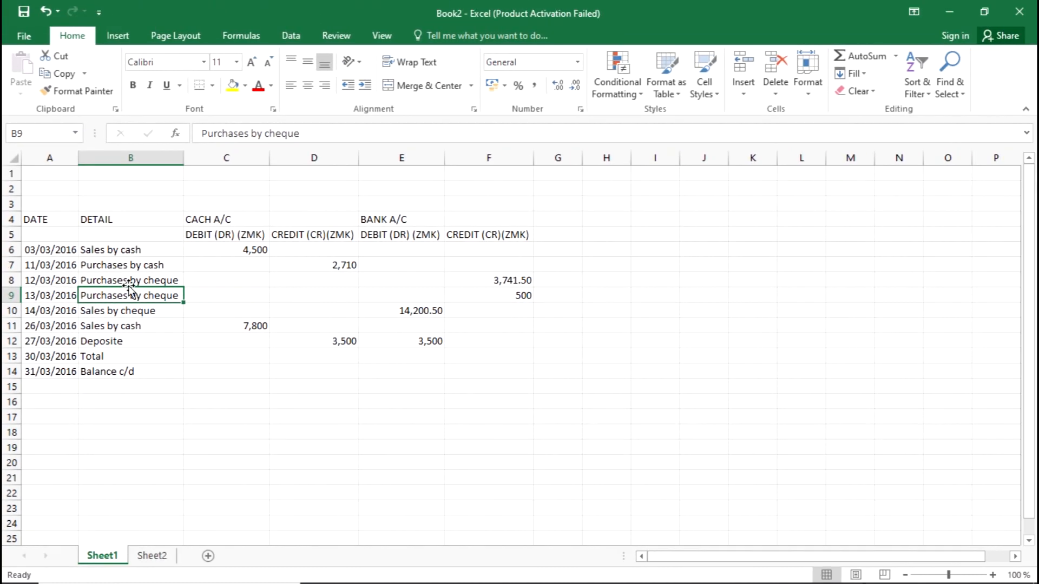
key("alt+Tab")
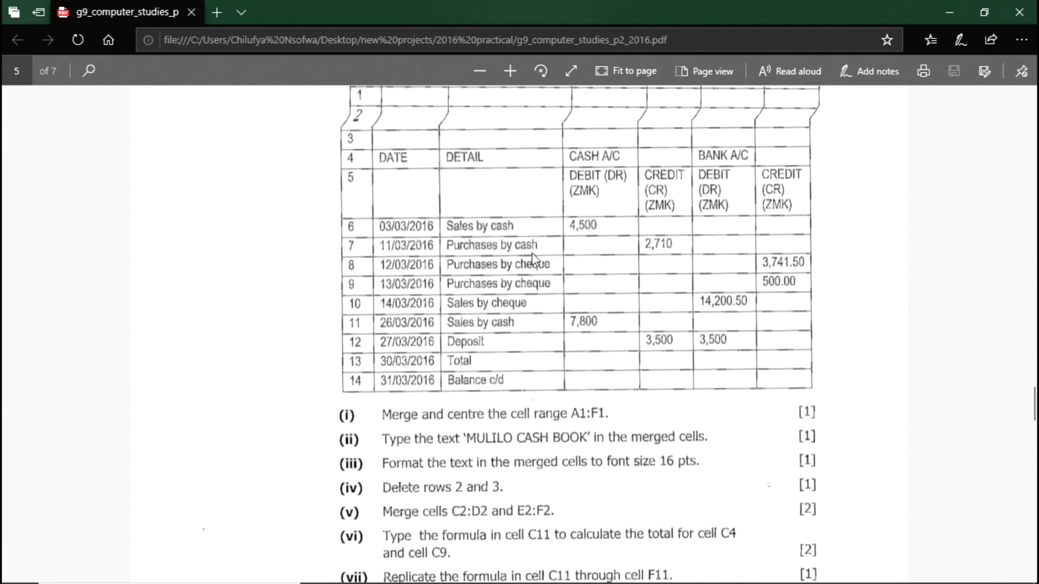
scroll(508, 265, "down", 3)
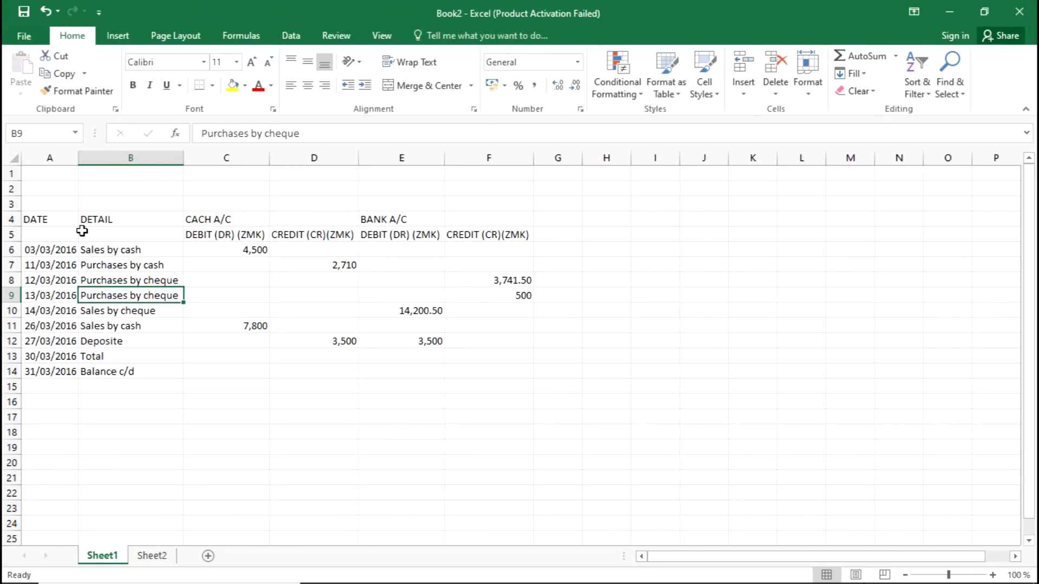
Select cells A1 through F1 and check the exam paper's merge instruction
left_click(50, 175)
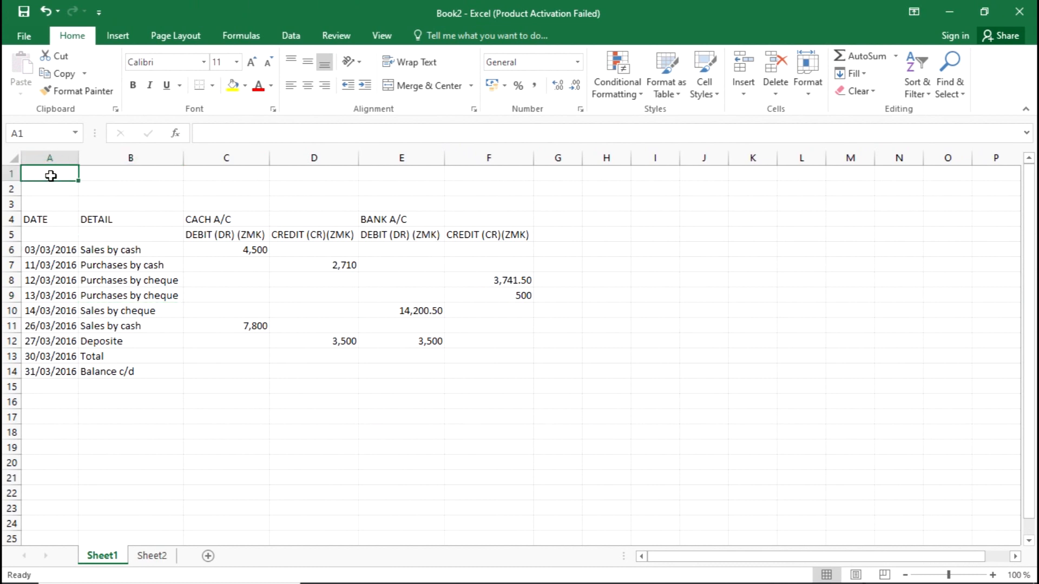
left_click_drag(47, 174, 455, 171)
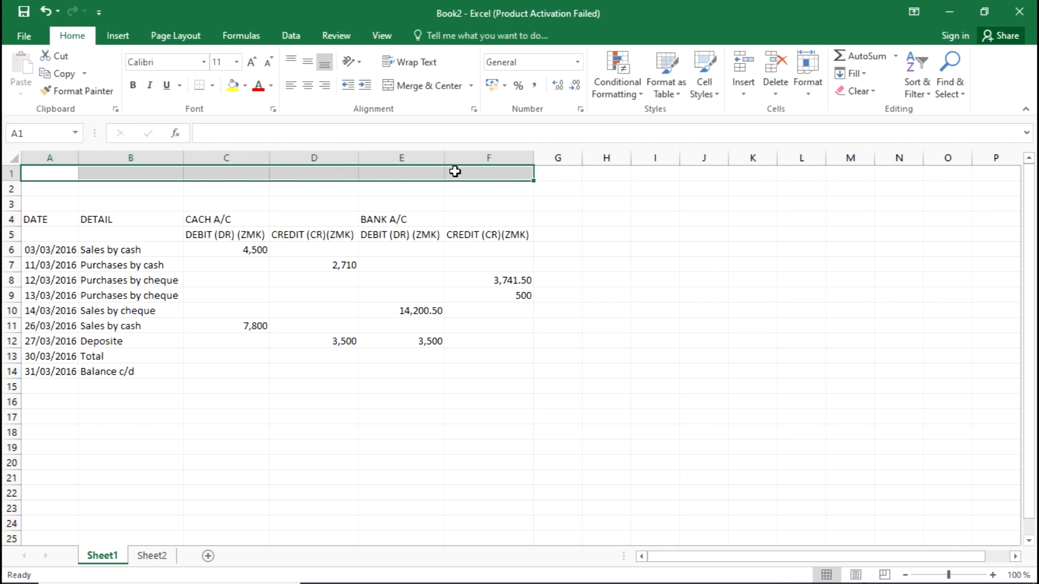
key("alt+Tab")
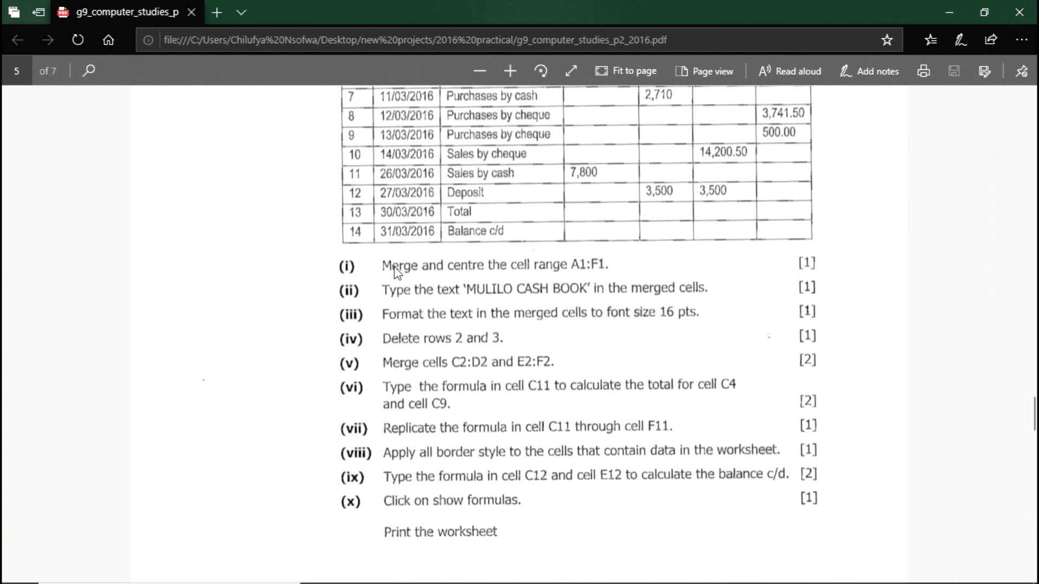
scroll(397, 265, "up", 5)
scroll(399, 246, "down", 2)
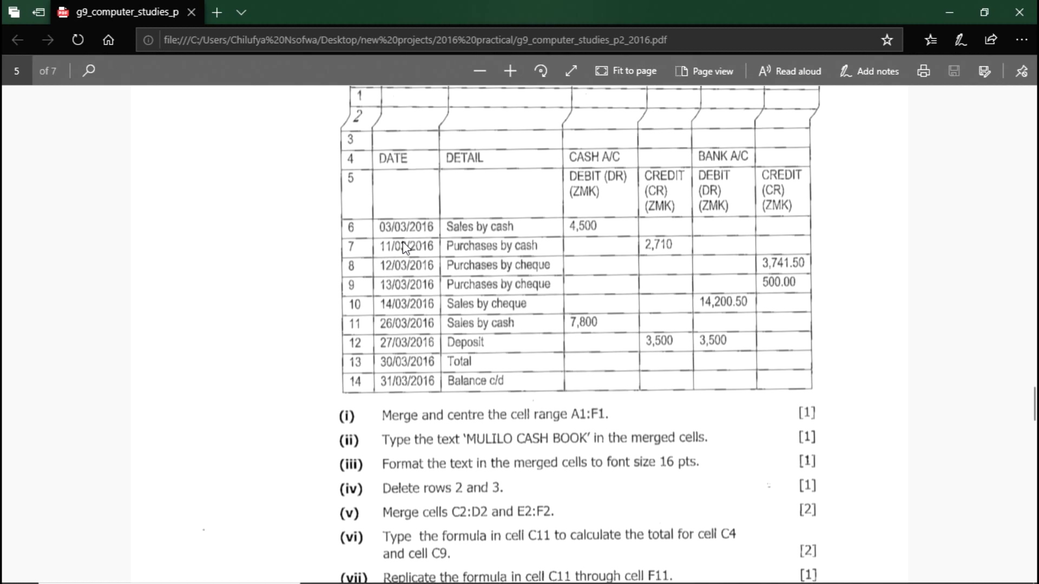
key("alt+Tab")
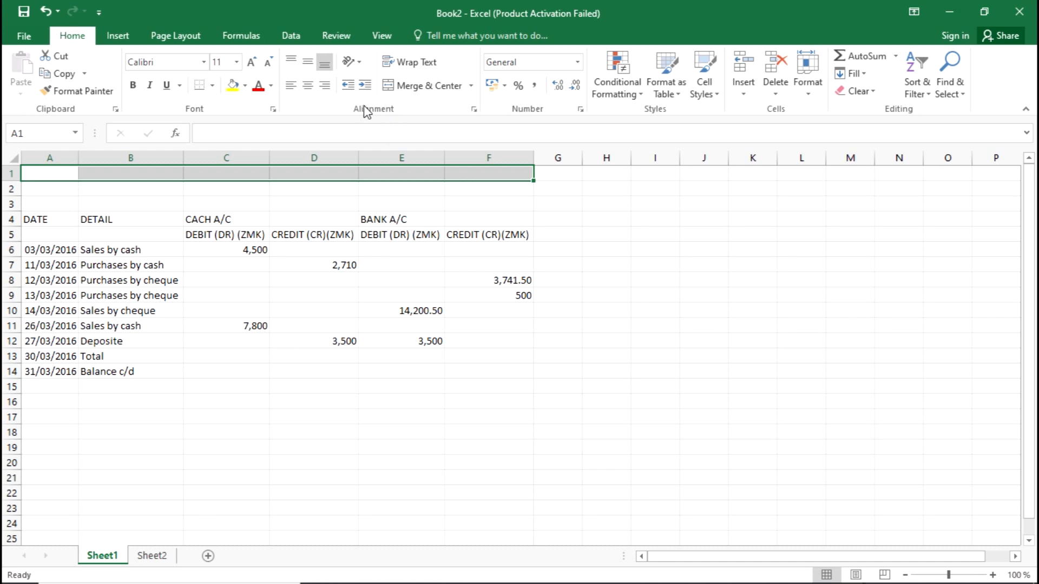
Merge and centre A1:F1 into one title cell, then read the next exam task
left_click(418, 89)
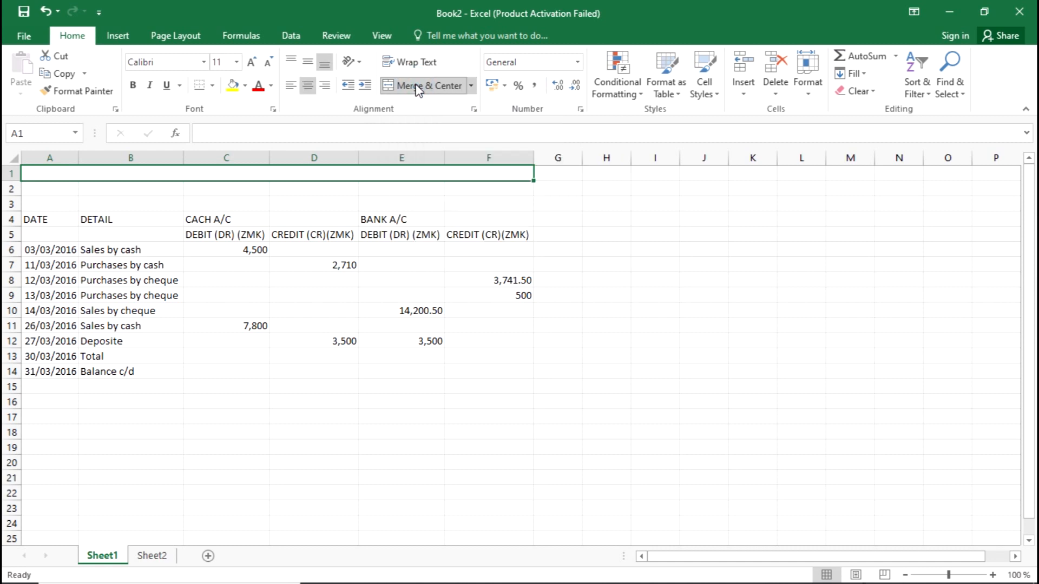
left_click(304, 185)
left_click(294, 174)
key("alt+Tab")
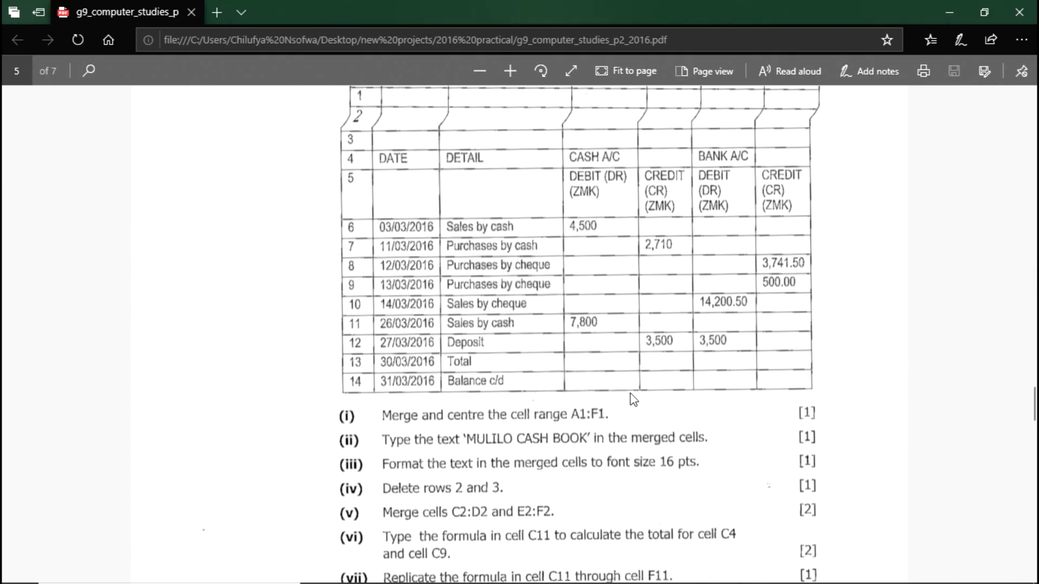
scroll(633, 399, "down", 3)
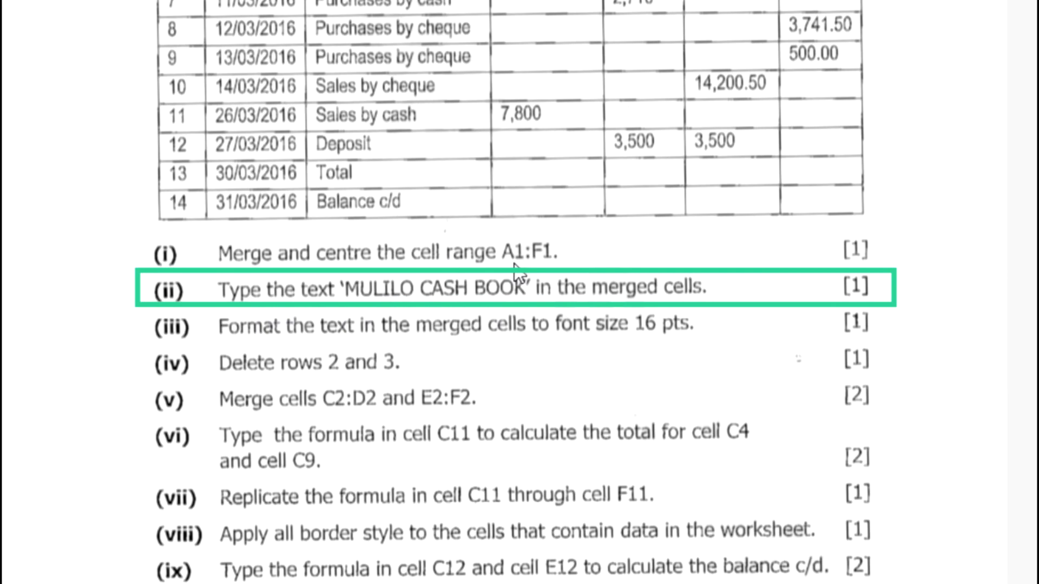
key("alt+Tab")
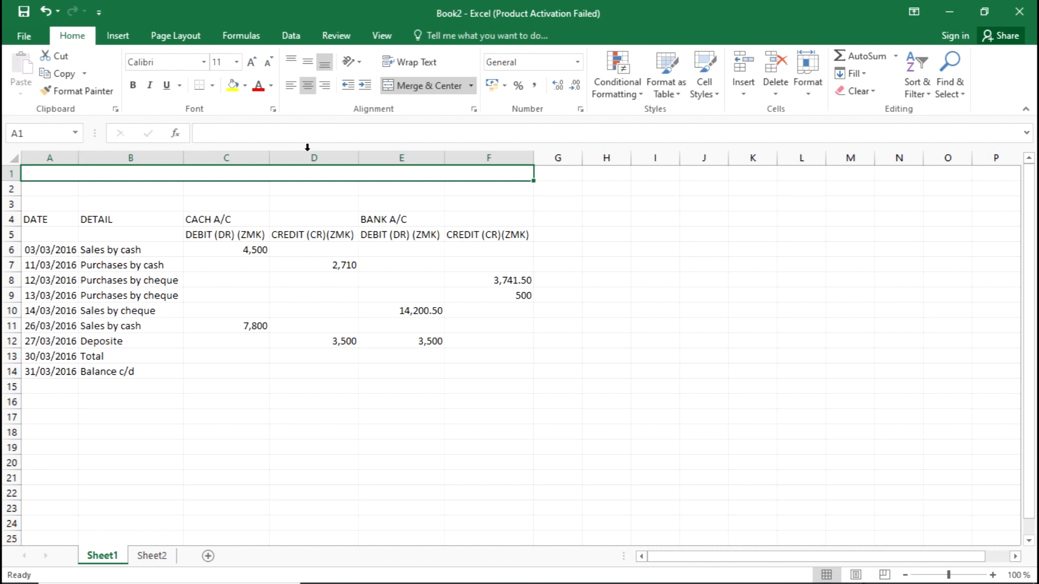
Enter the title 'MULILO CASH BOOK' in the merged A1:F1 cell
left_click(298, 187)
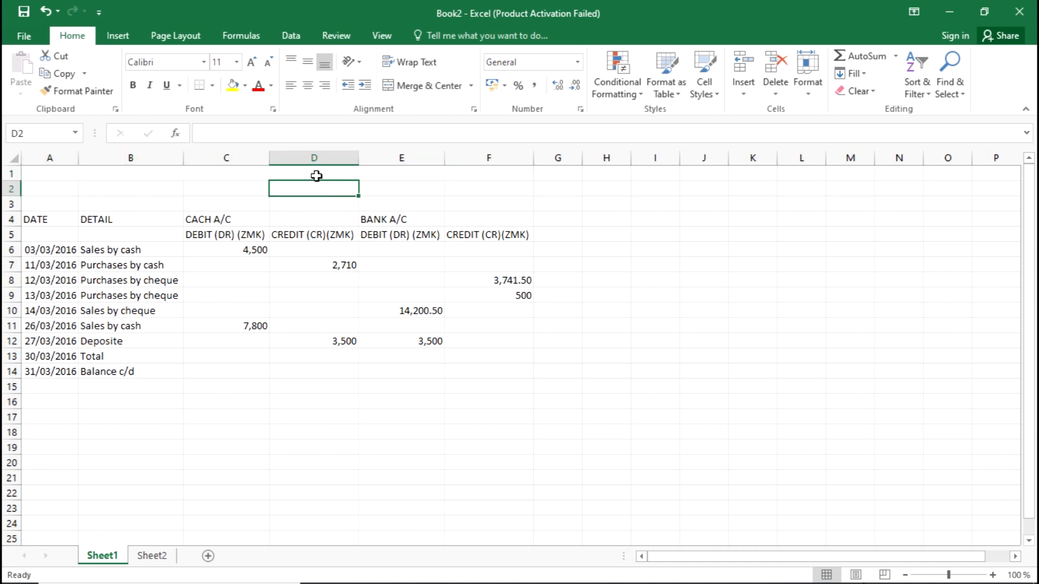
left_click(318, 173)
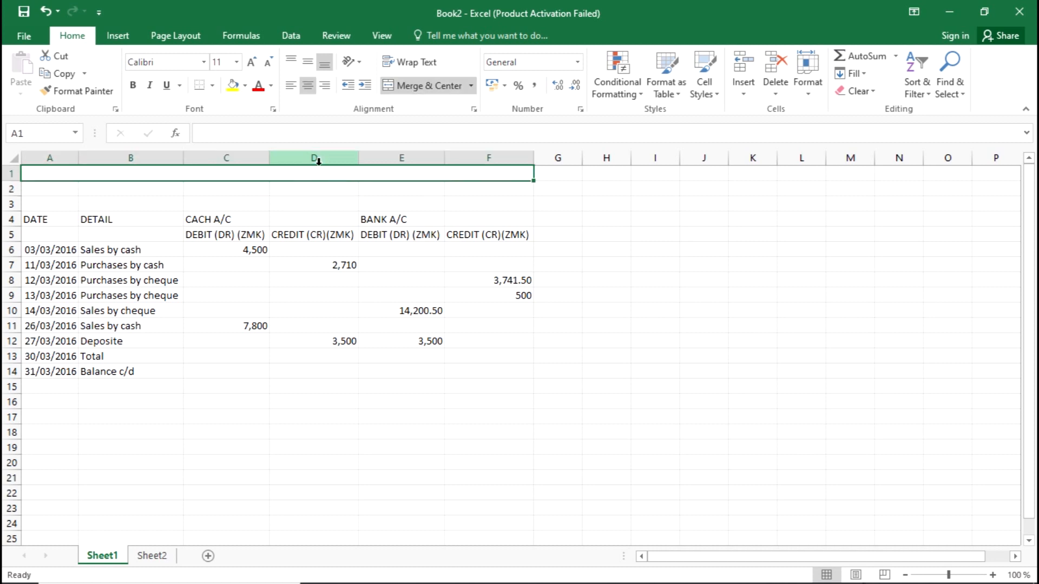
left_click(318, 176)
type("MULI")
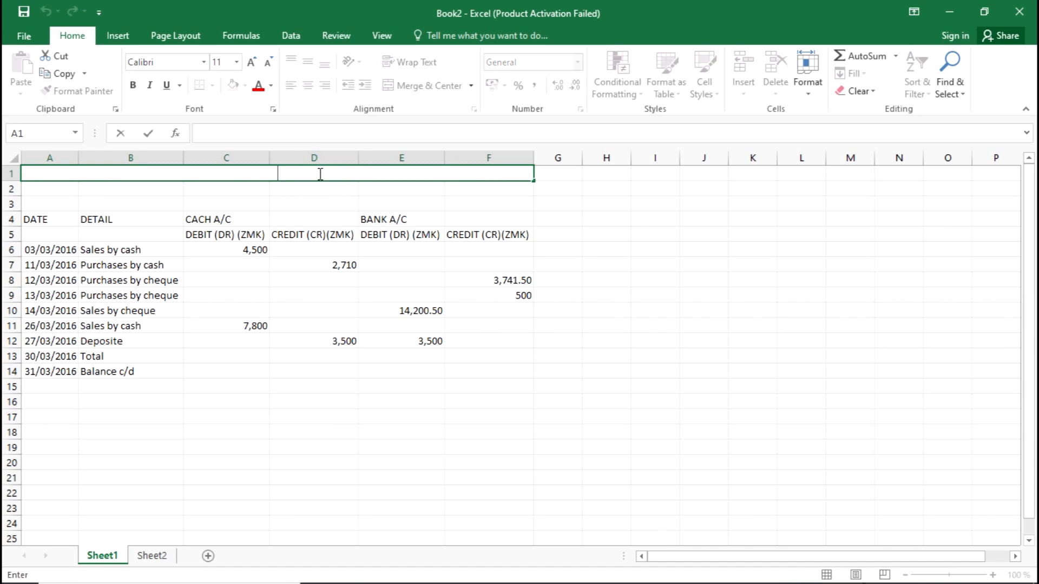
type("LO CA")
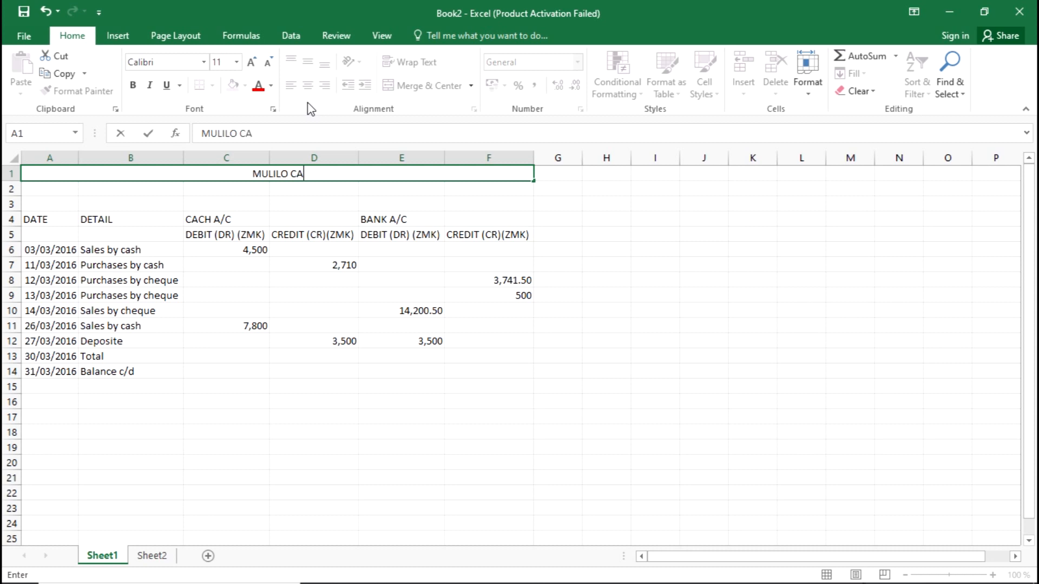
type("SH BOOK")
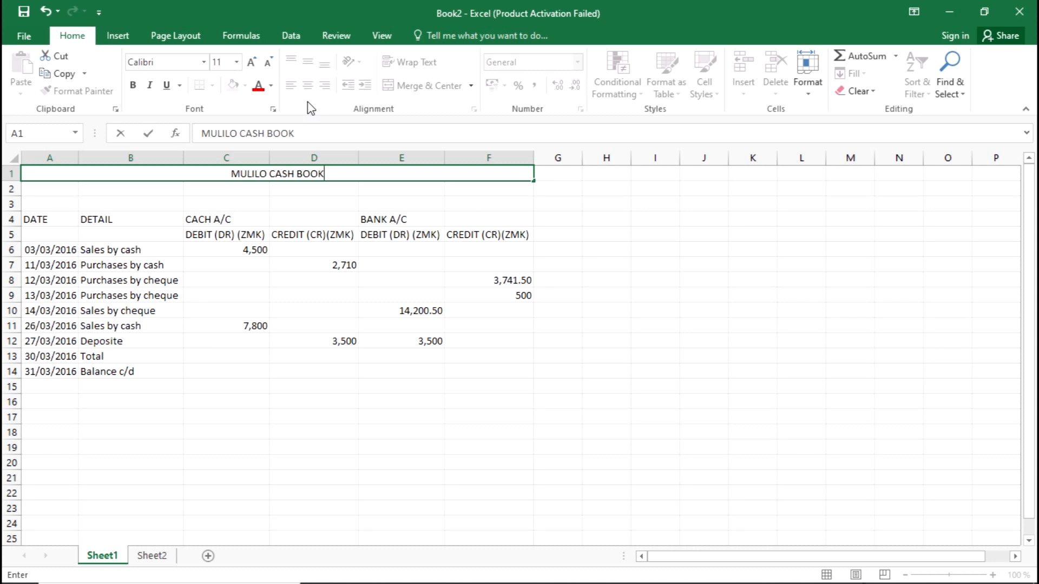
left_click(387, 191)
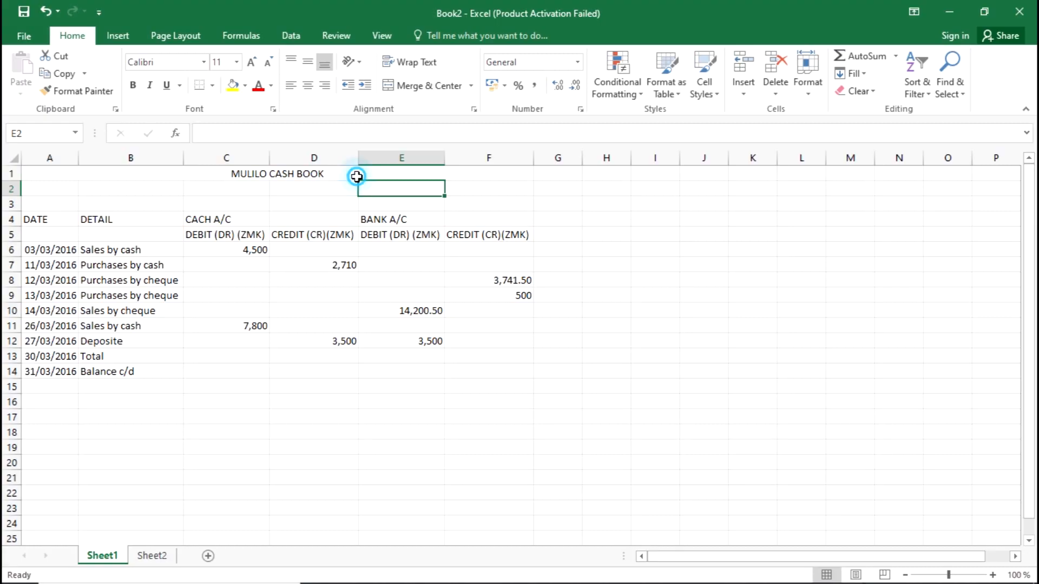
key("alt+Tab")
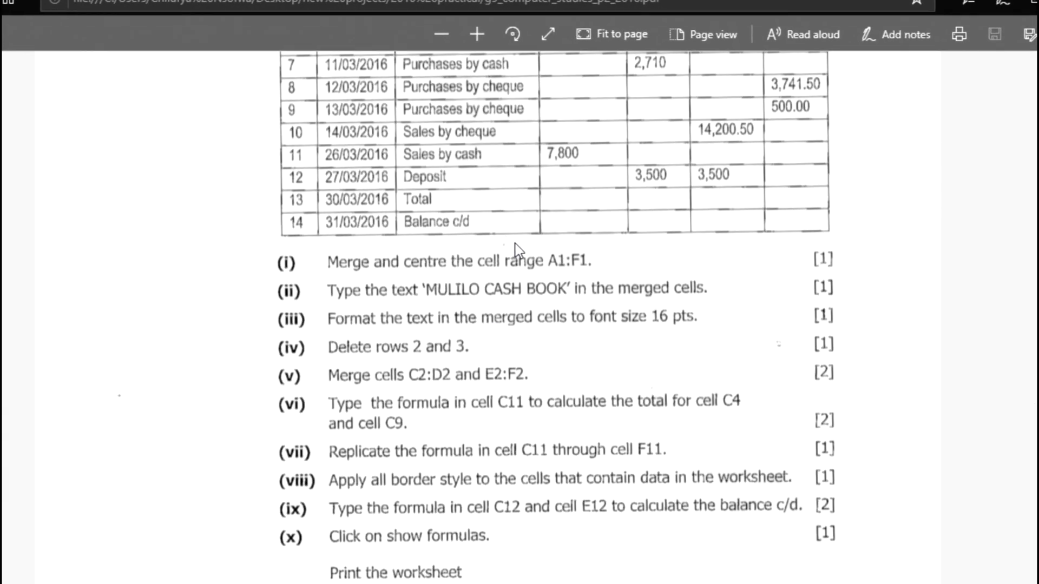
Reread the exam questions, then select the merged MULILO CASH BOOK title cell
scroll(287, 265, "up", 3)
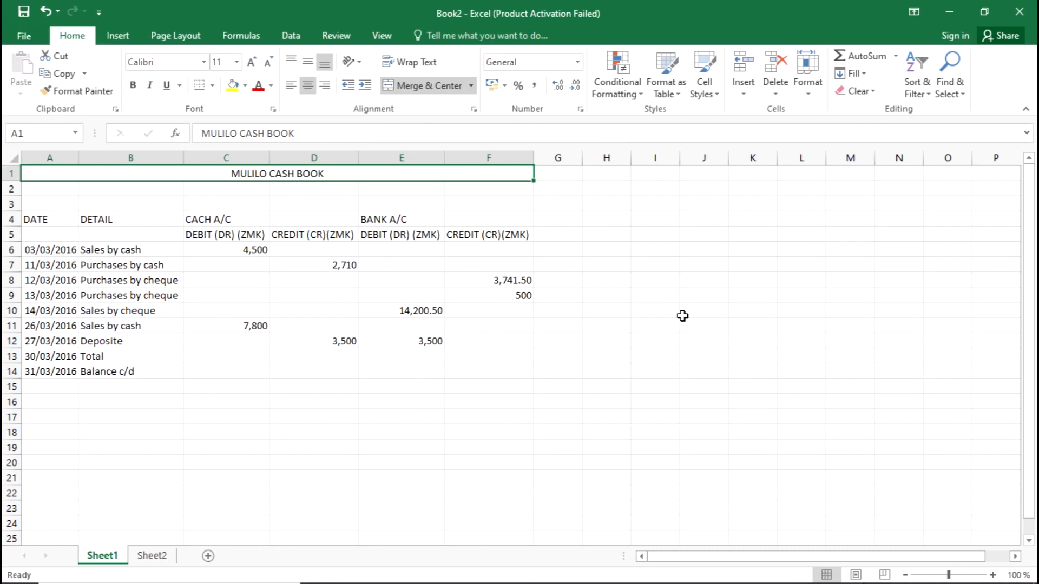
left_click(276, 206)
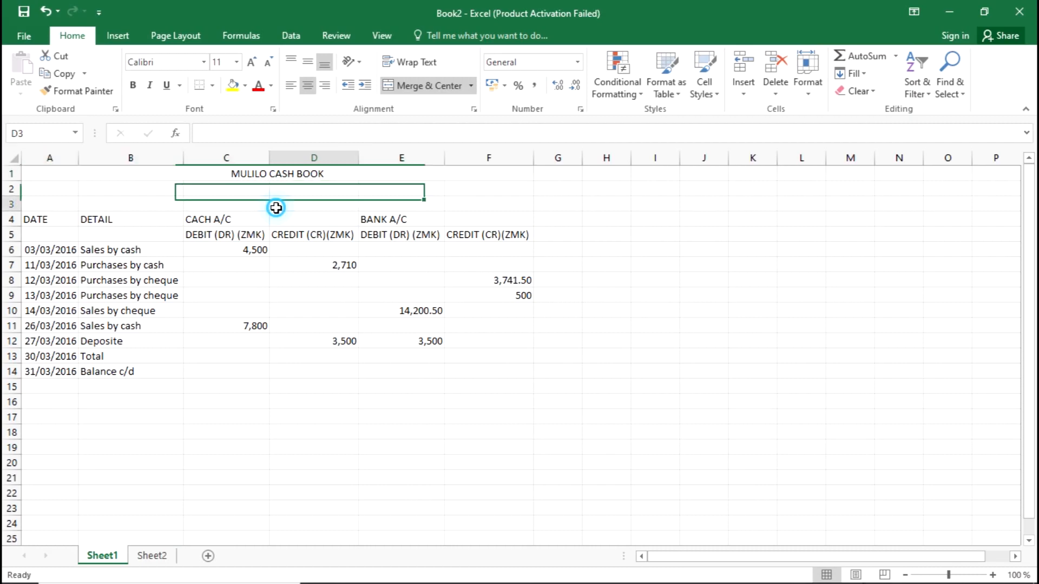
left_click(357, 174)
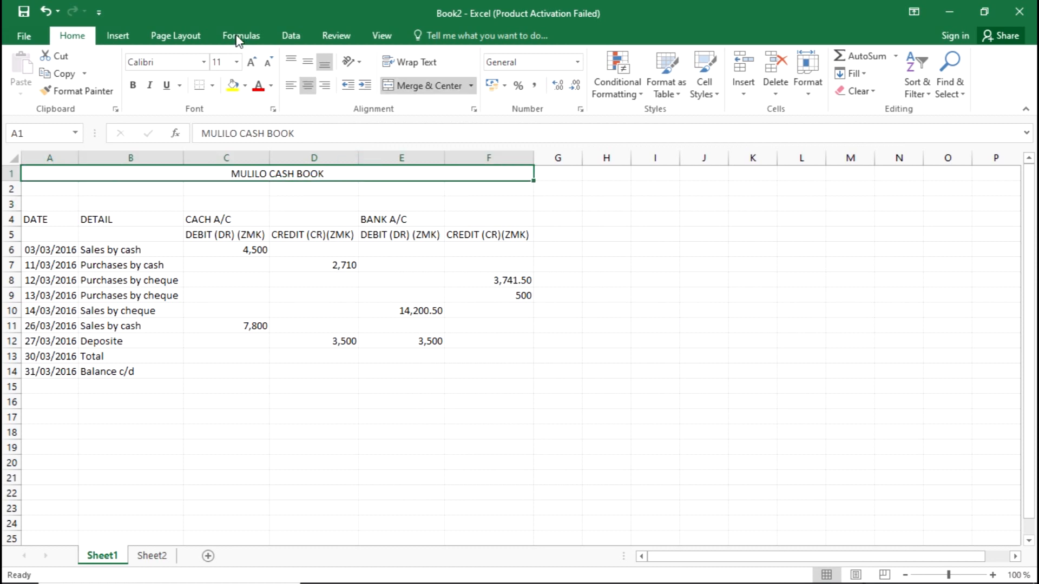
Set the MULILO CASH BOOK title to 16-point font size
left_click(238, 64)
left_click(219, 166)
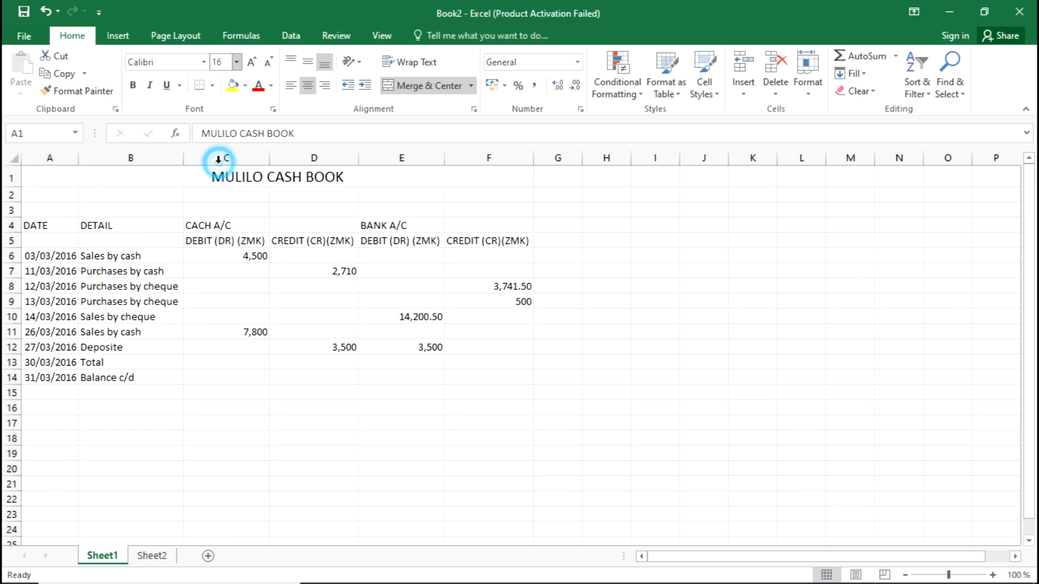
key("alt+Tab")
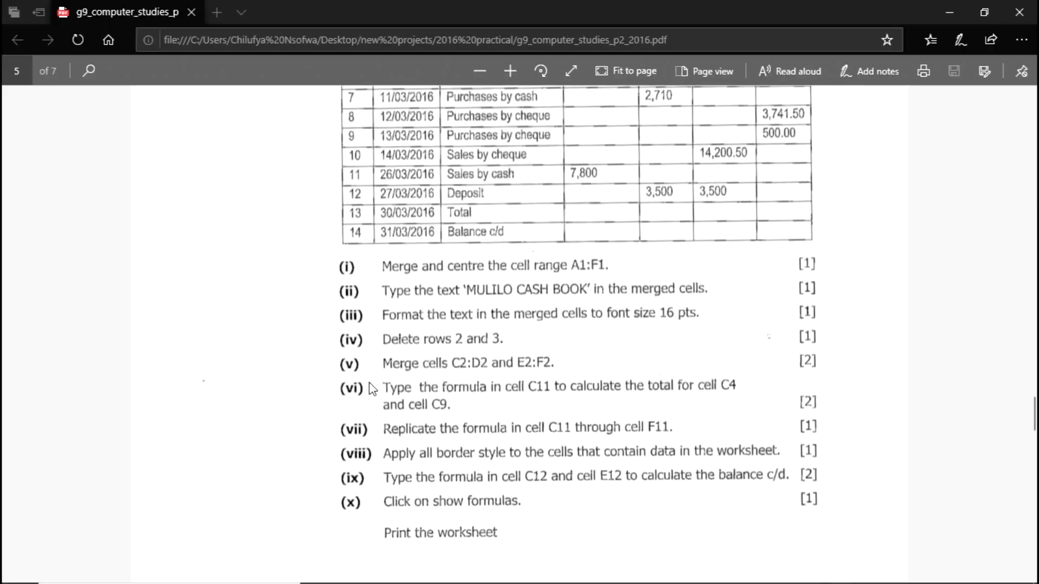
key("alt+Tab")
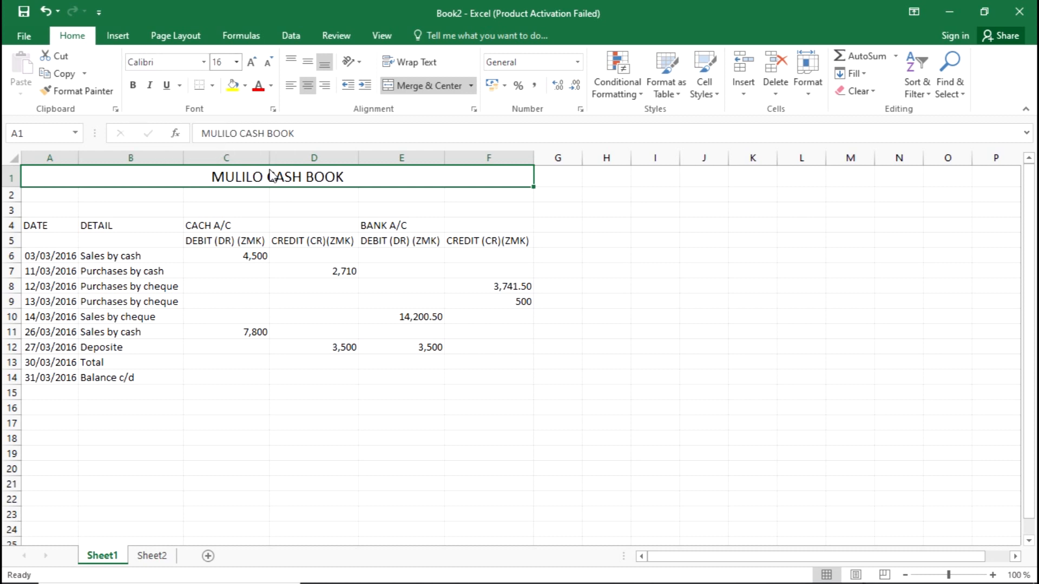
left_click(346, 197)
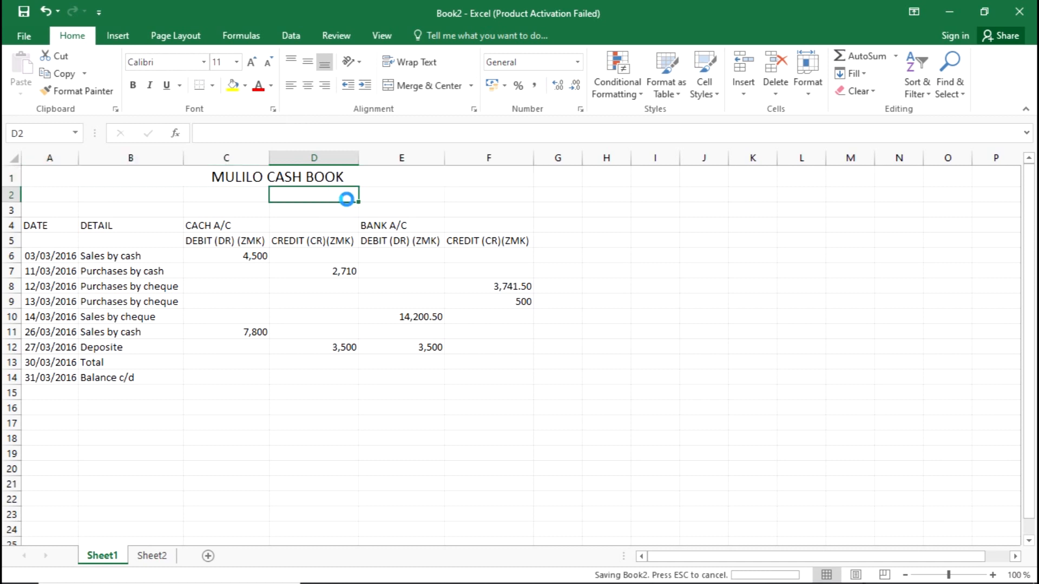
key("alt+Tab")
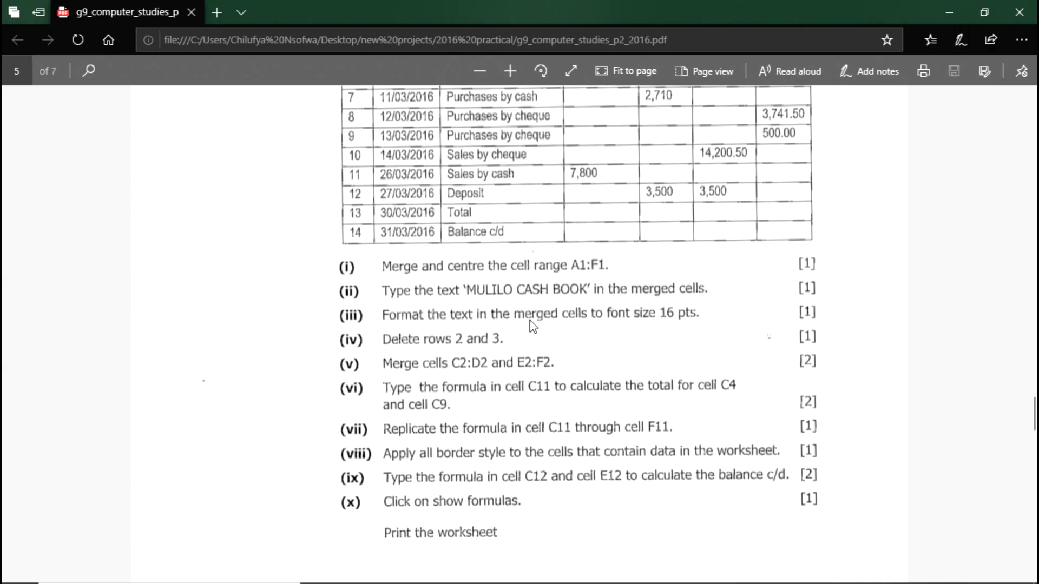
Check the exam question list, then return to Book2 and select cell A2
scroll(535, 232, "down", 3)
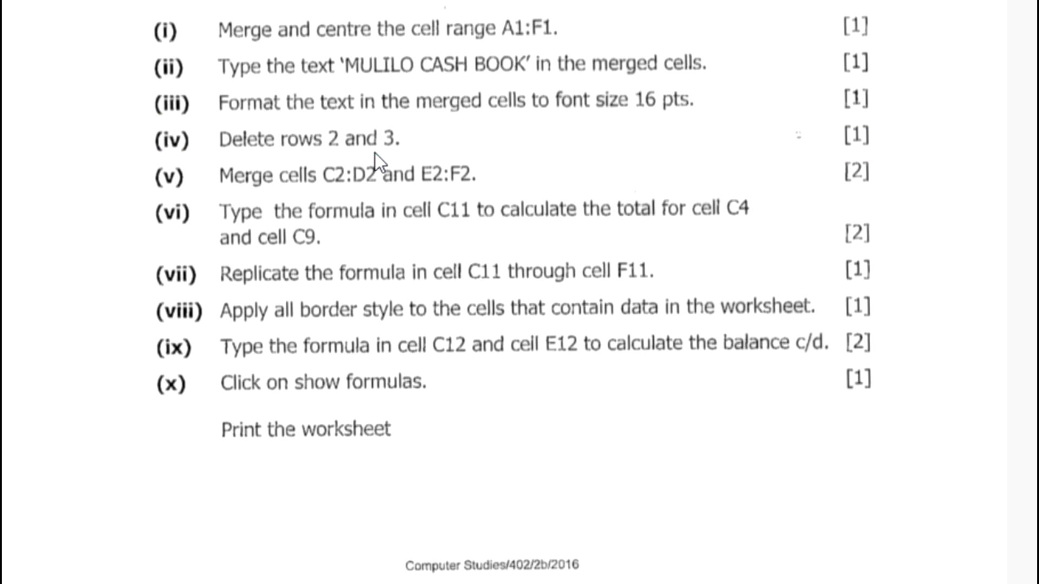
key("alt+Tab")
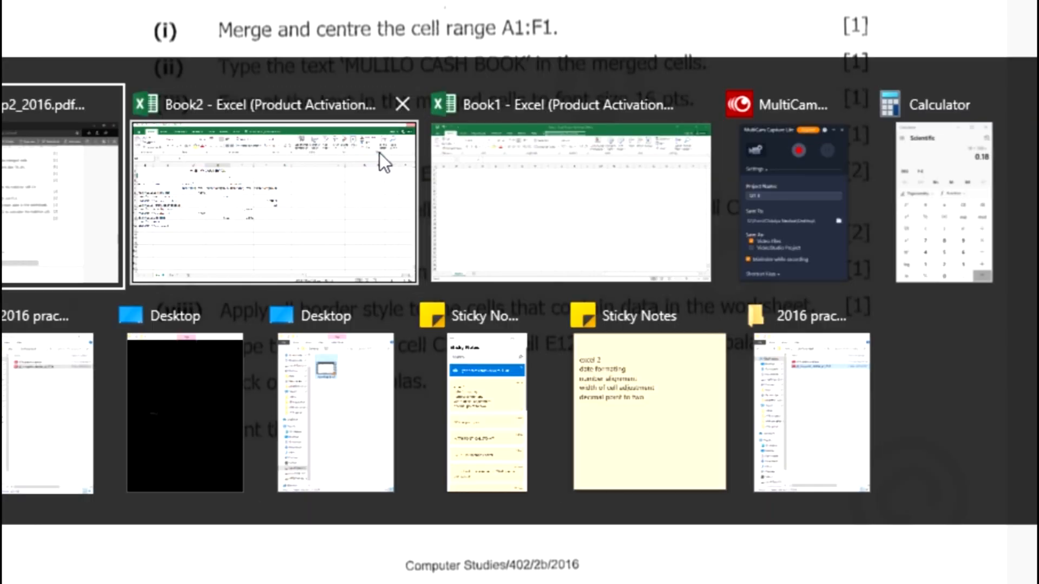
left_click(388, 156)
left_click(56, 199)
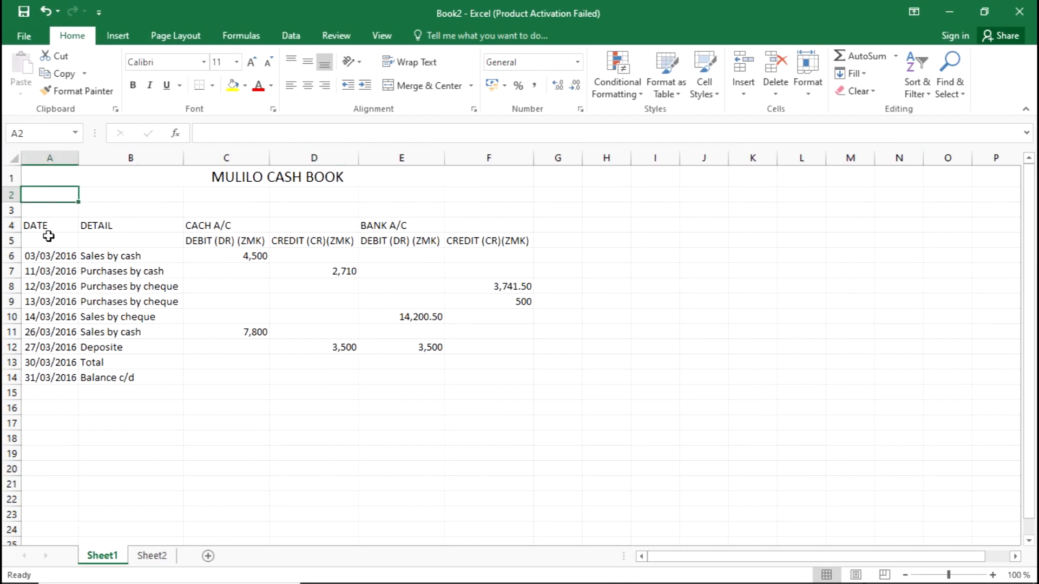
Delete blank rows 2 and 3 so the headings sit directly under the title
left_click(11, 194)
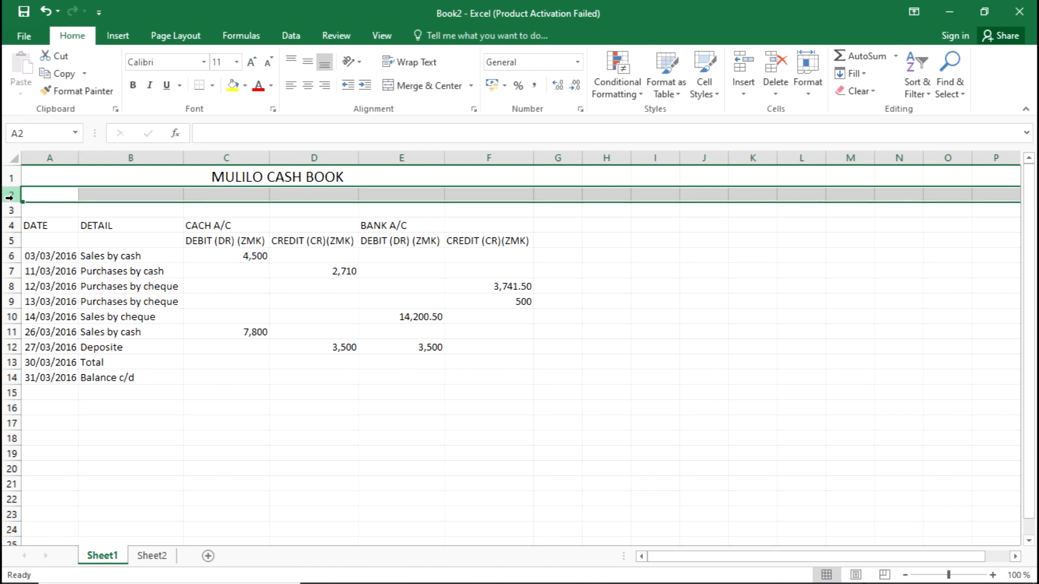
right_click(11, 197)
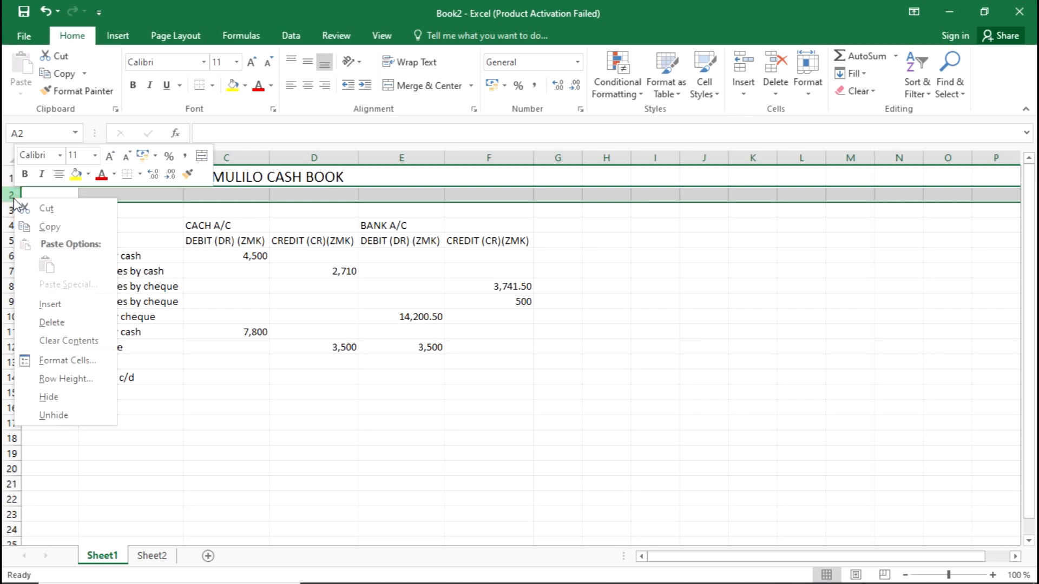
left_click(54, 322)
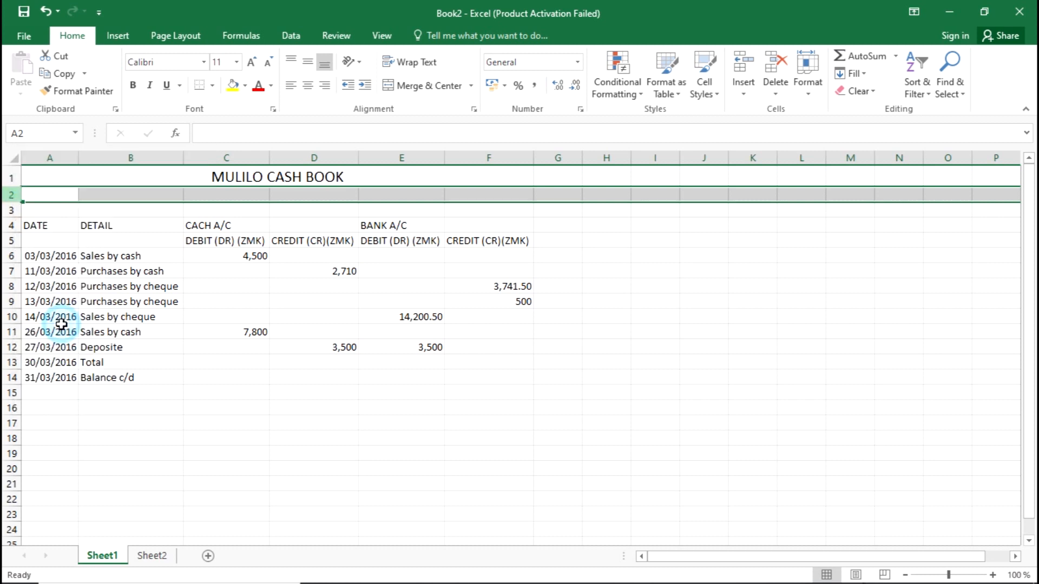
right_click(8, 194)
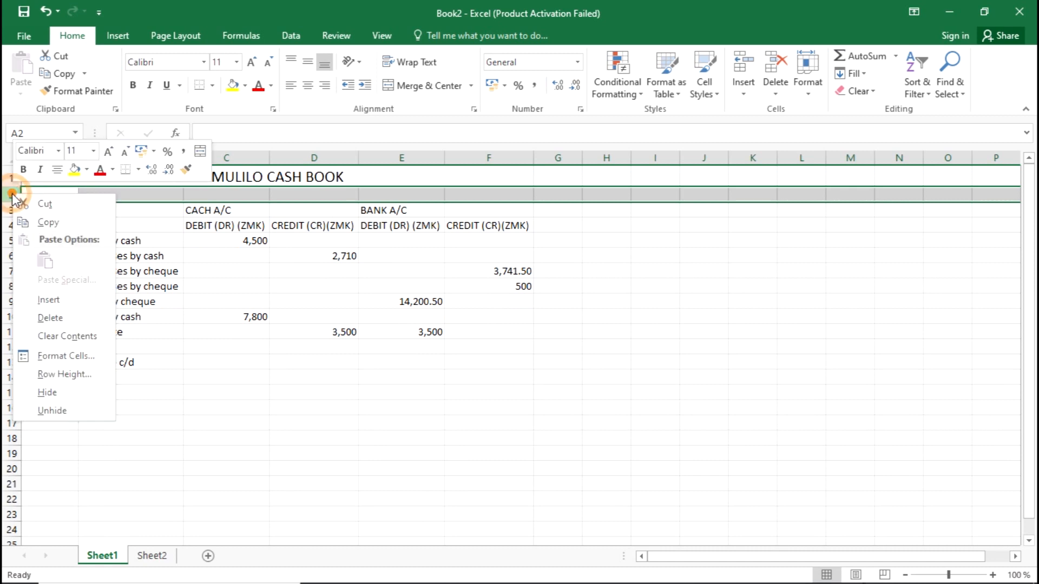
left_click(44, 313)
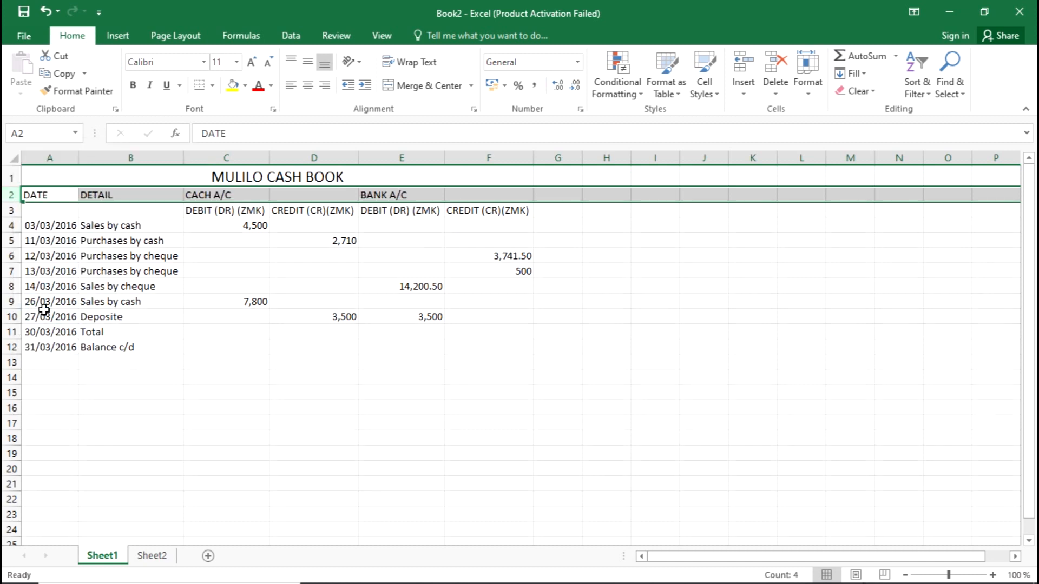
left_click(212, 387)
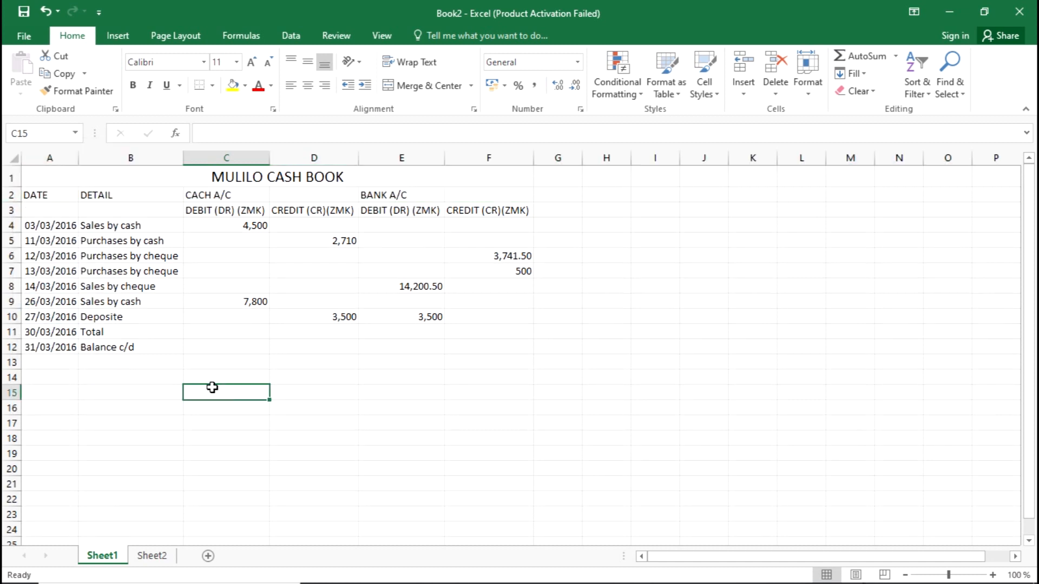
left_click(367, 380)
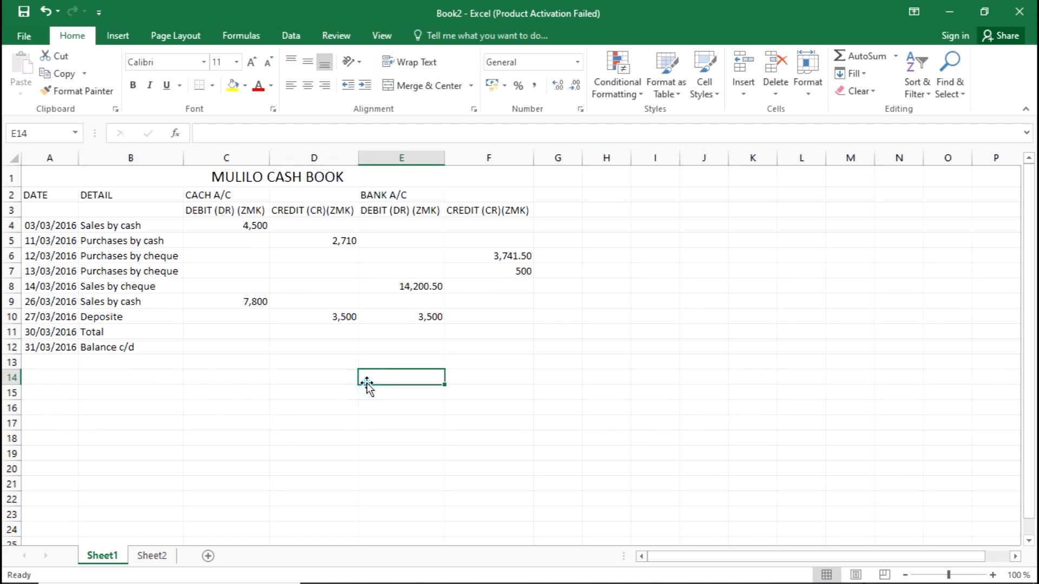
Read the next exam instruction, then select the DEBIT (DR) (ZMK) heading in C3
key("alt+Tab")
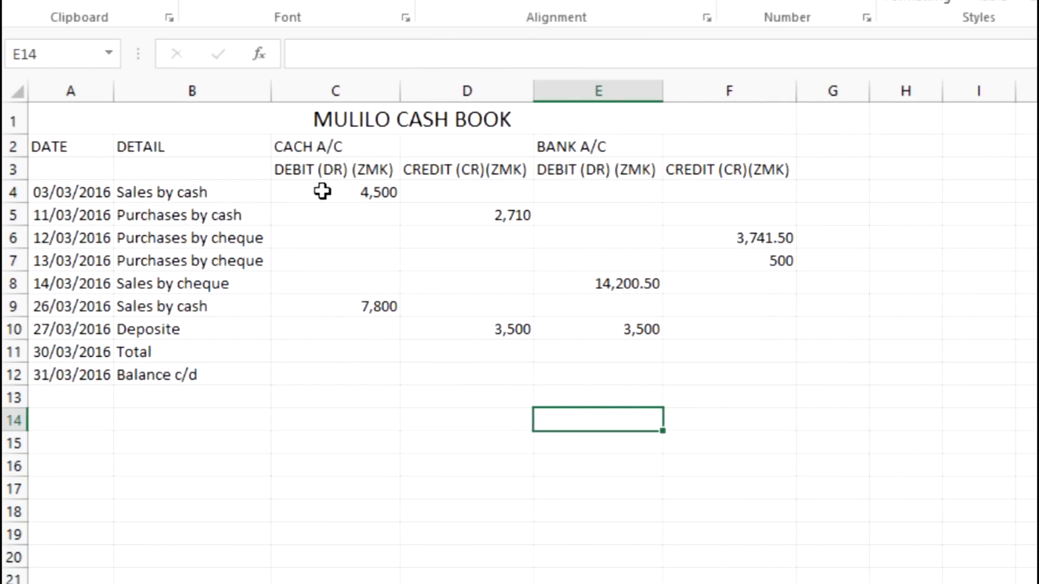
left_click(323, 192)
left_click(325, 171)
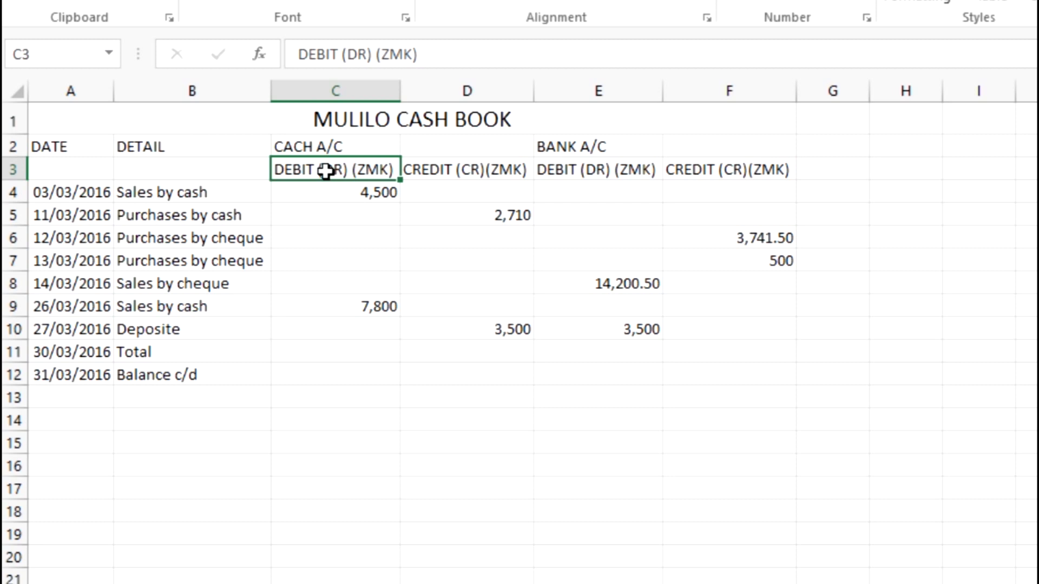
Merge C2:D2 with Merge Cells, then undo that merge
left_click(317, 147)
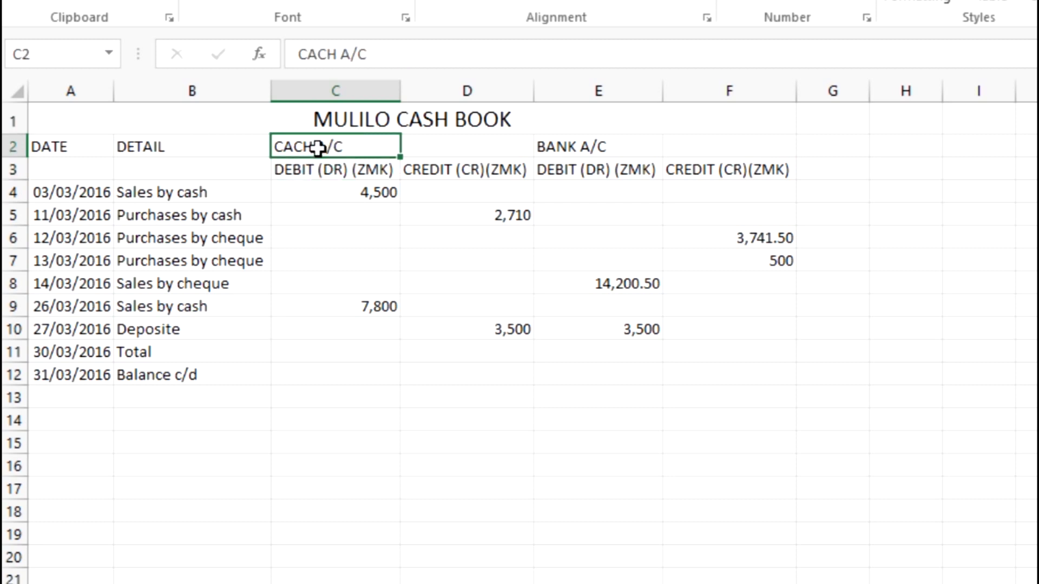
left_click(429, 145)
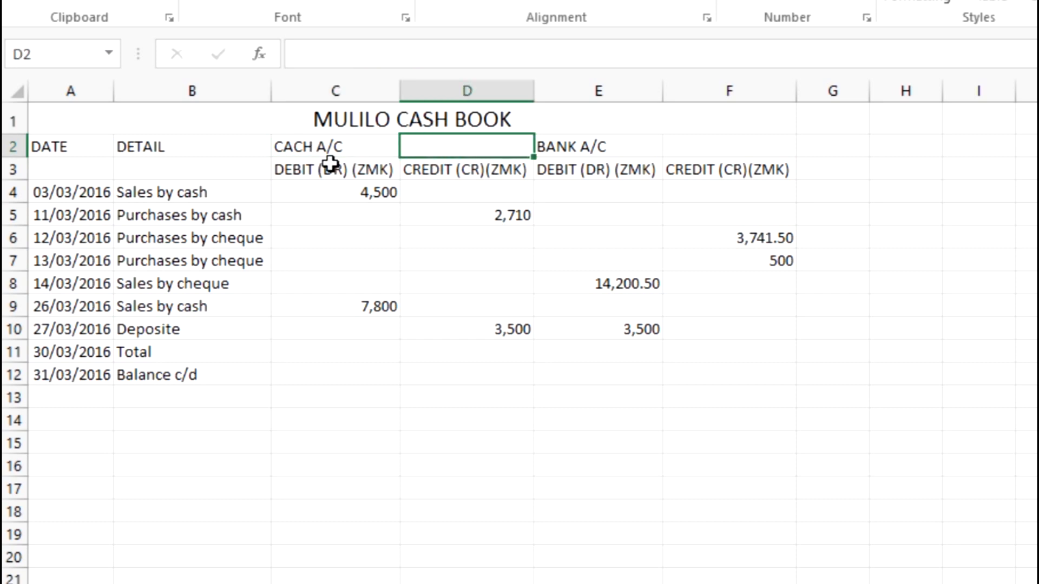
left_click_drag(289, 145, 452, 144)
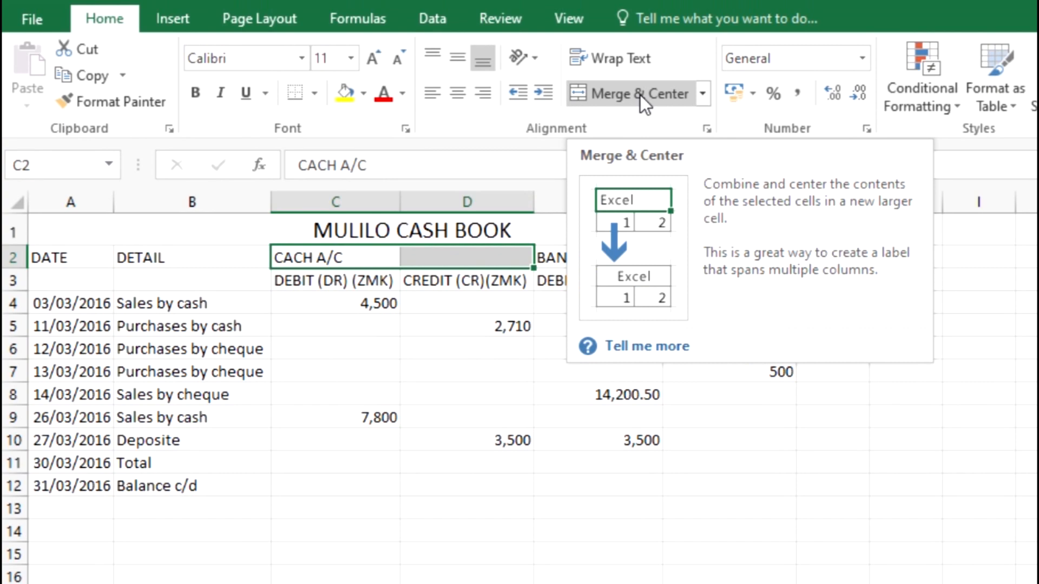
key("alt+Tab")
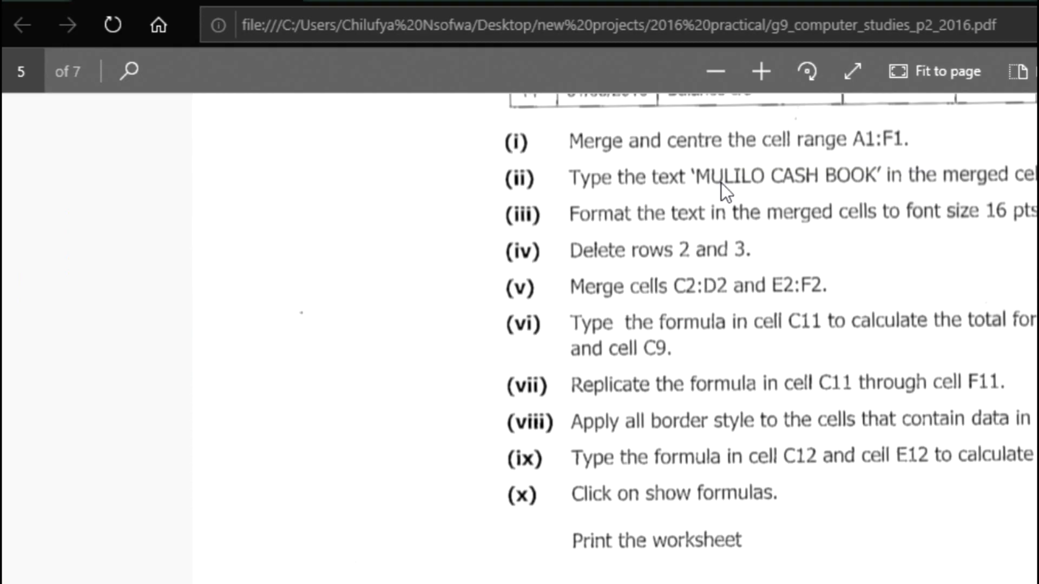
key("alt+Tab")
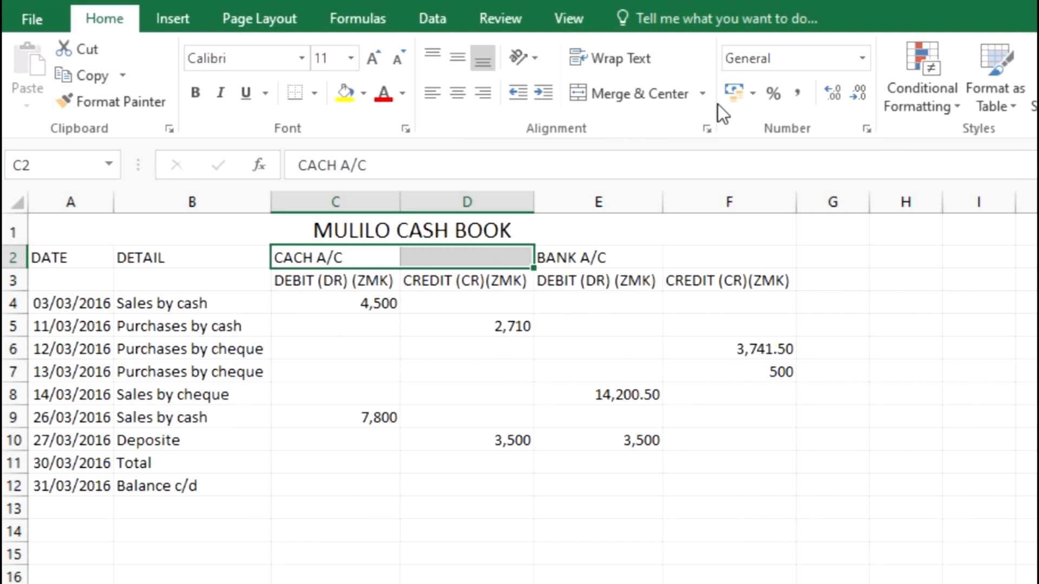
left_click(711, 100)
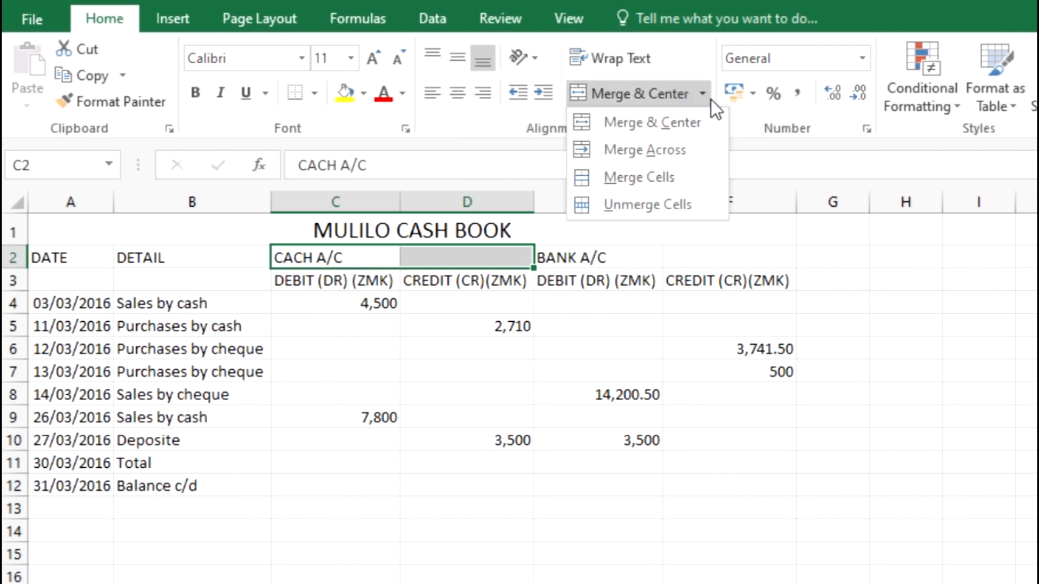
left_click(645, 178)
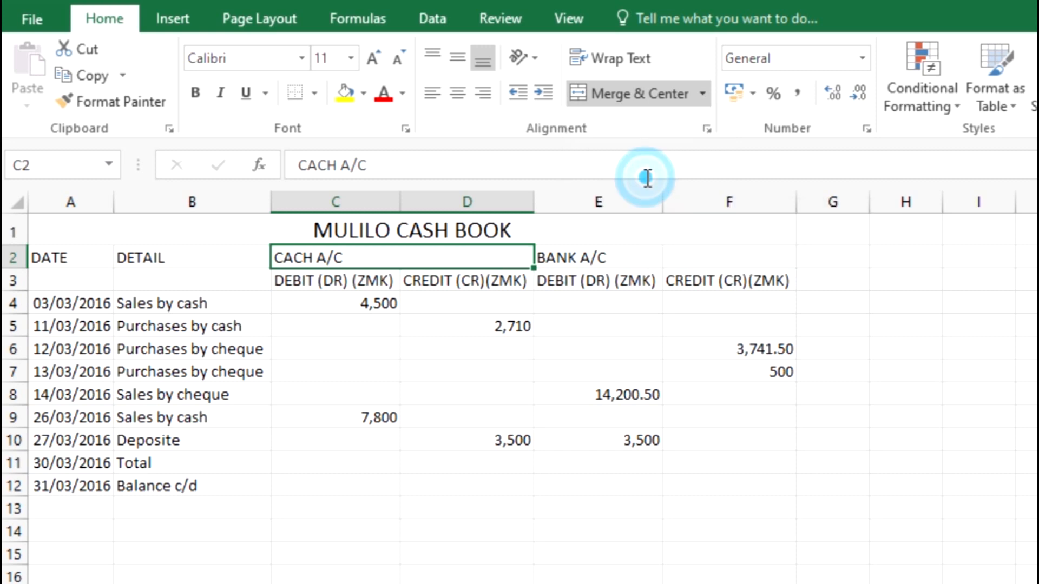
left_click(588, 294)
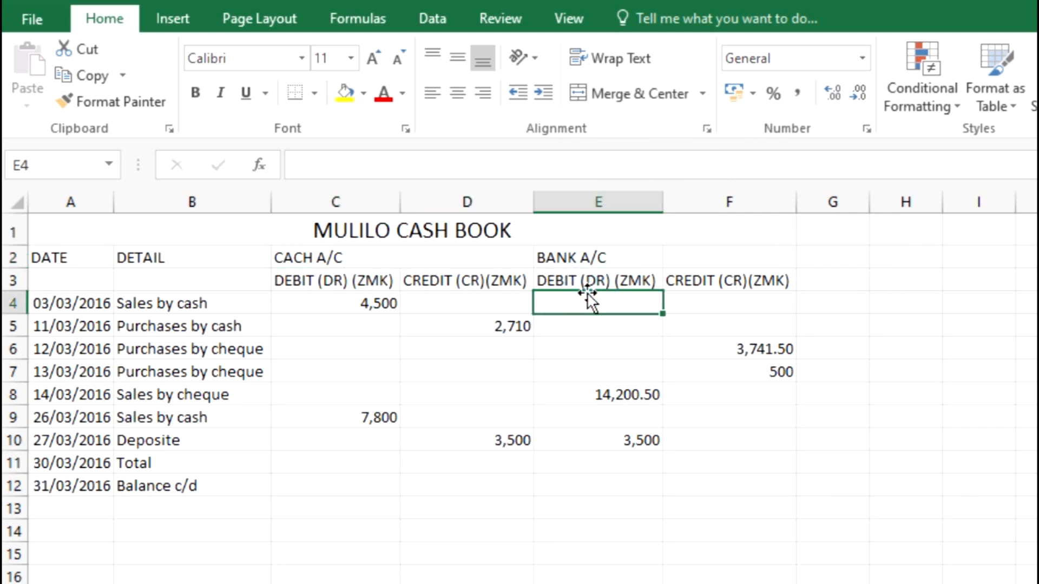
key("ctrl+z")
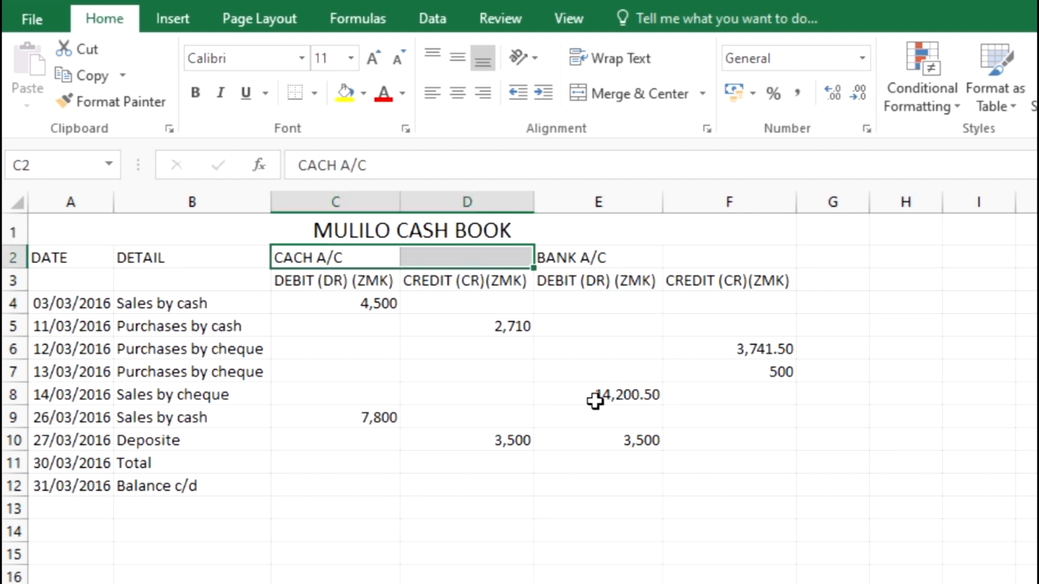
Merge and centre C2:D2 for the CACH A/C heading, then undo it
left_click(607, 460)
left_click_drag(290, 248, 434, 258)
left_click(648, 92)
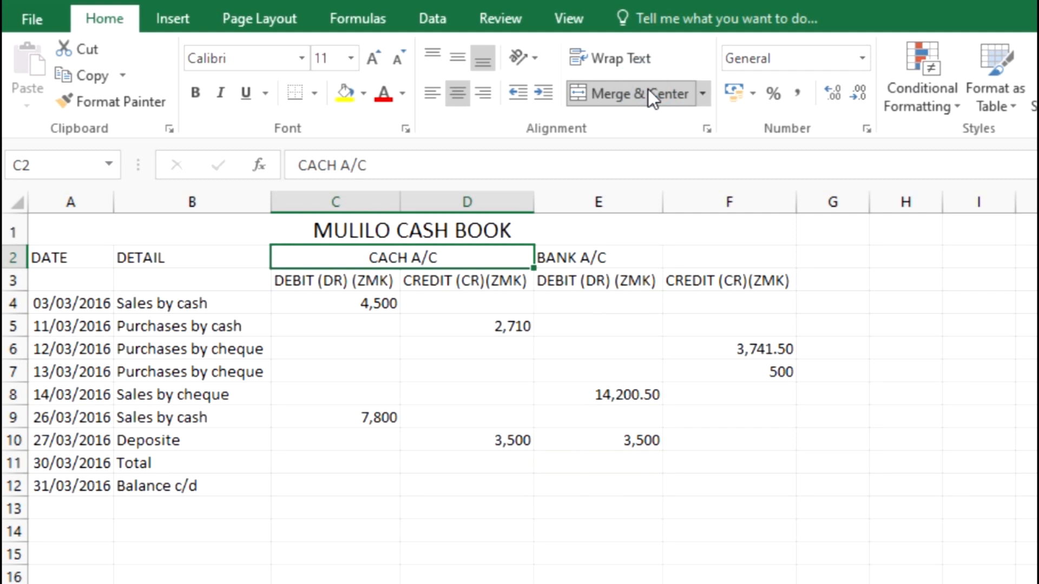
left_click(514, 479)
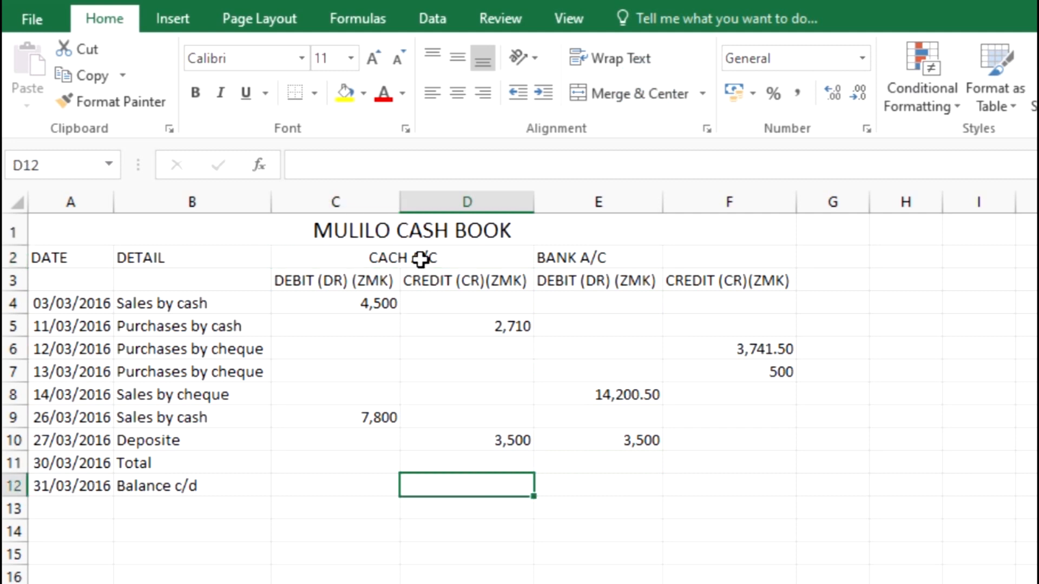
key("ctrl+z")
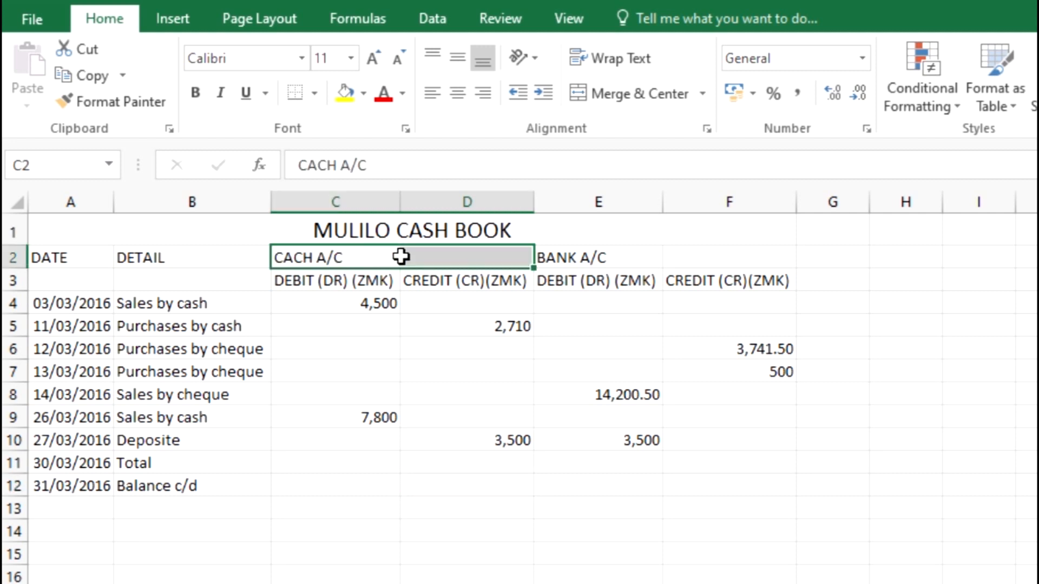
Merge C2:D2 into one cell holding CACH A/C, without centring
left_click(538, 371)
left_click_drag(367, 259, 411, 262)
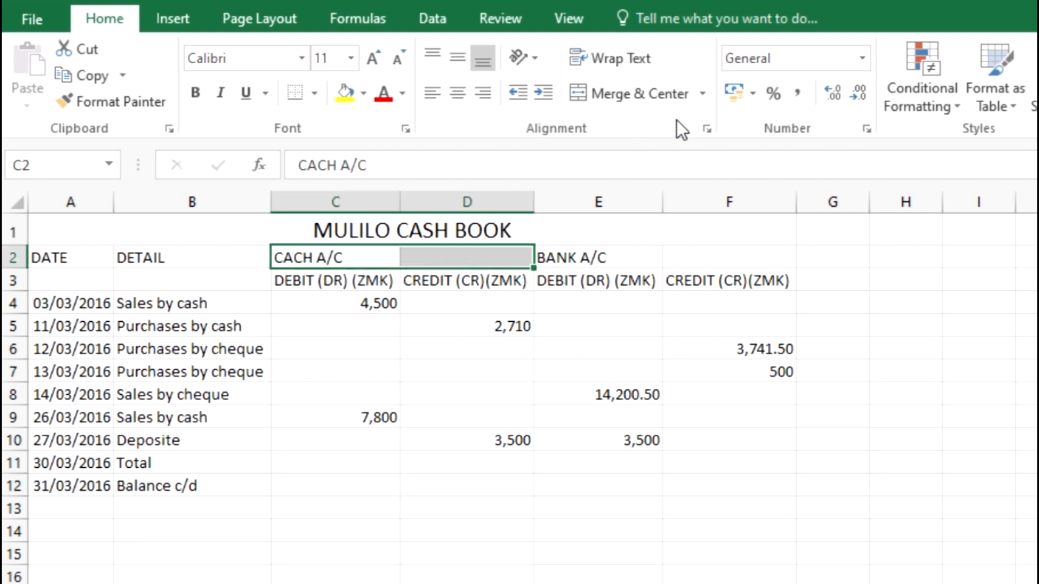
left_click(706, 102)
left_click(720, 165)
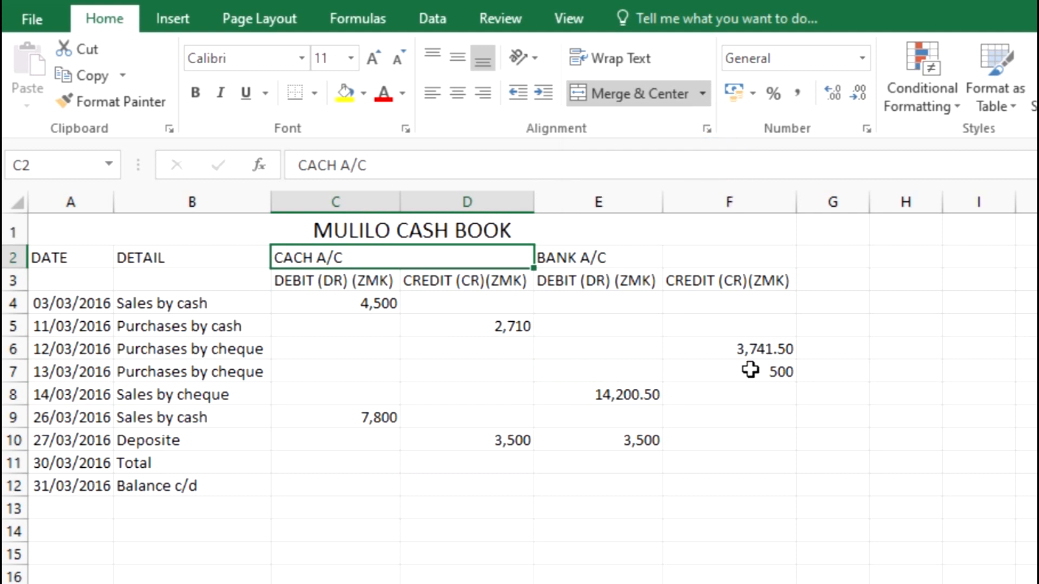
left_click(762, 415)
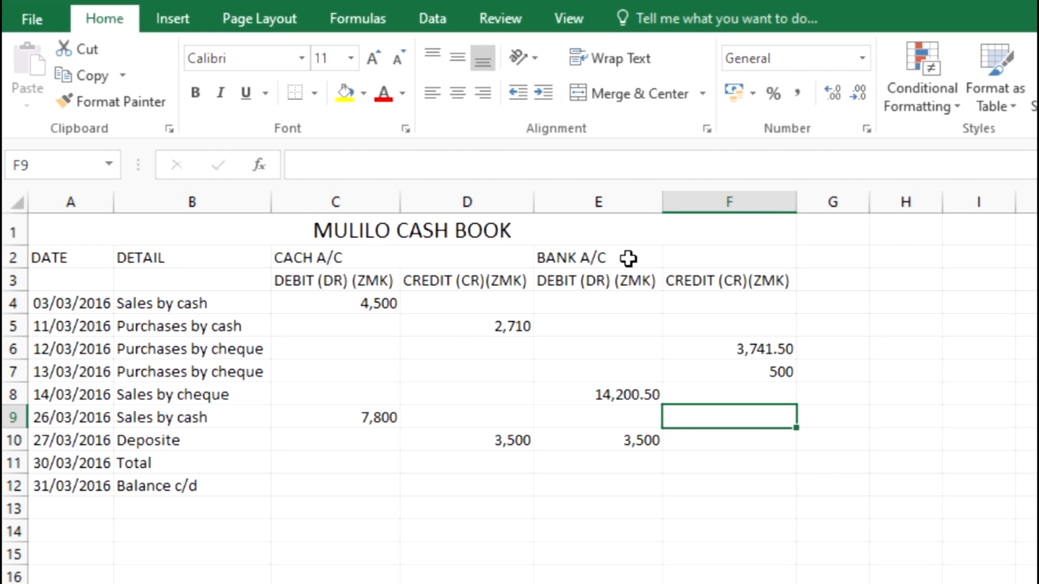
Merge E2:F2 into one cell holding the BANK A/C heading
left_click_drag(628, 258, 714, 257)
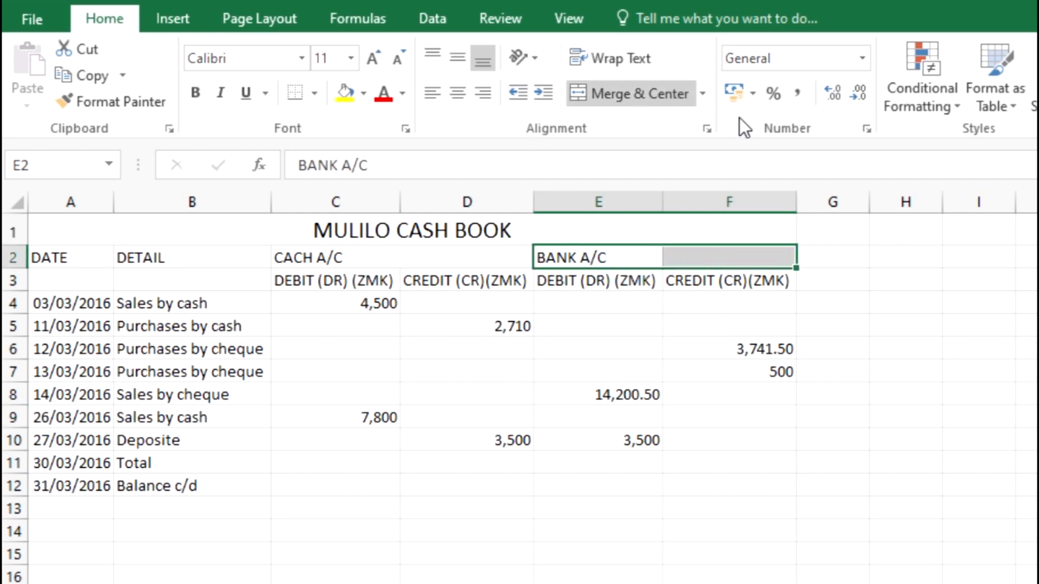
left_click(703, 89)
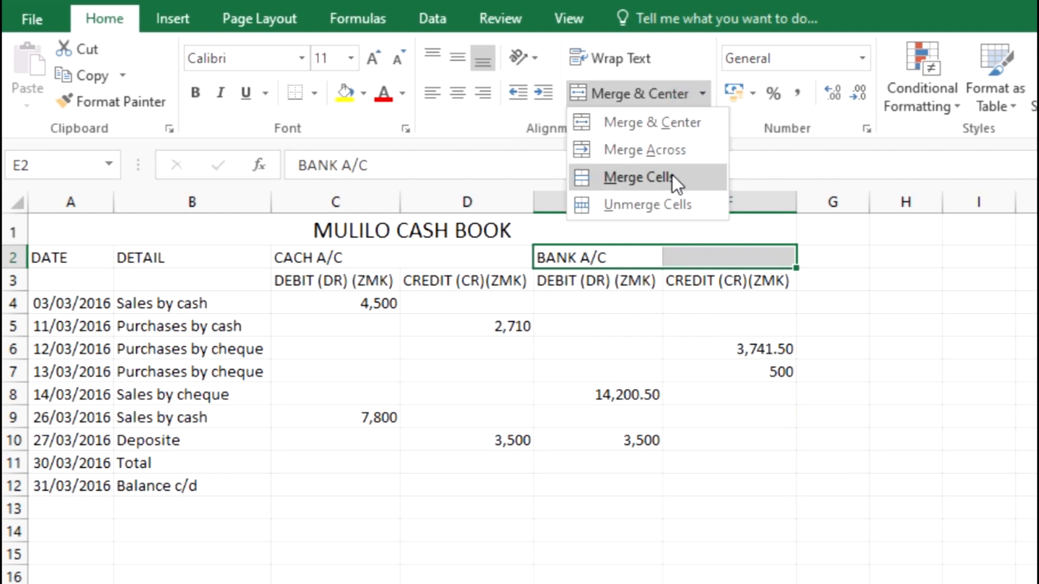
left_click(672, 174)
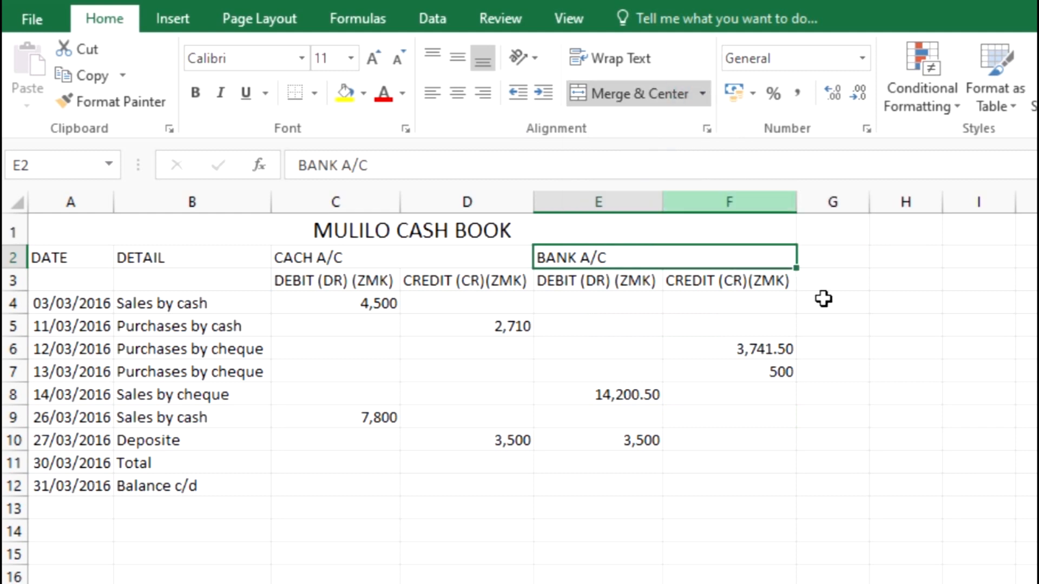
left_click(898, 350)
key("alt+Tab")
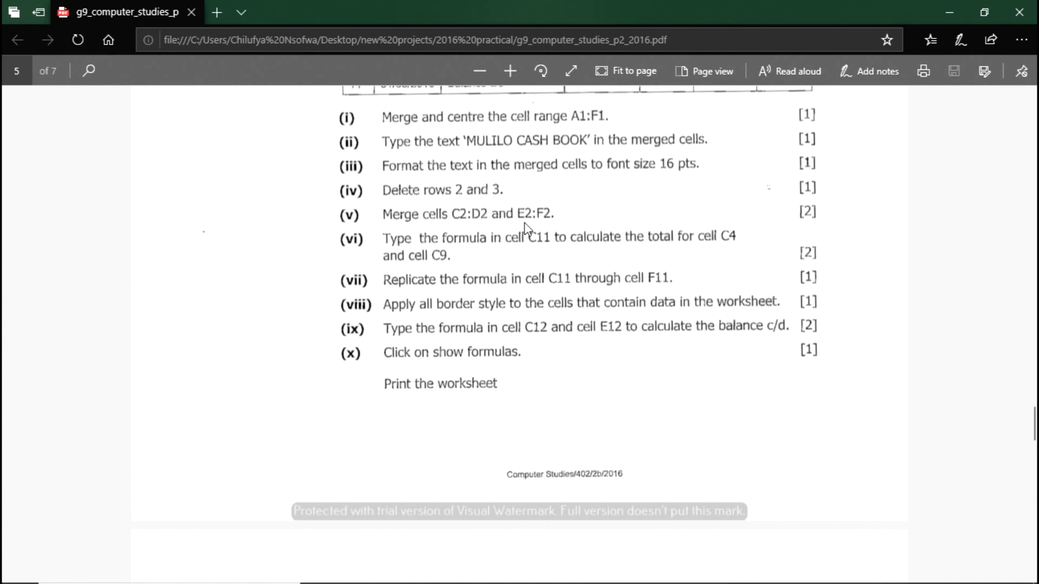
key("alt+Tab")
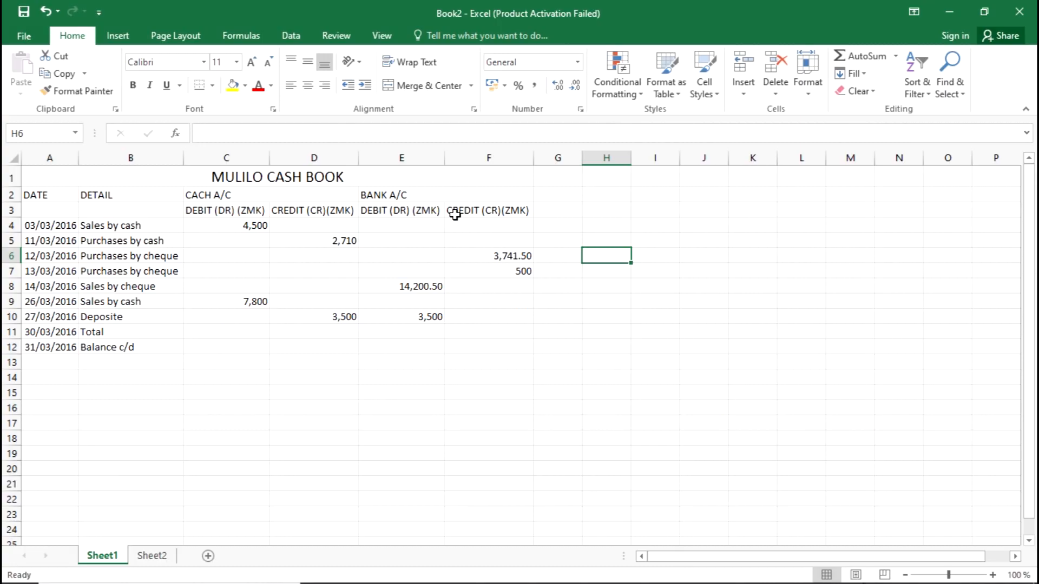
left_click(411, 205)
left_click(478, 195)
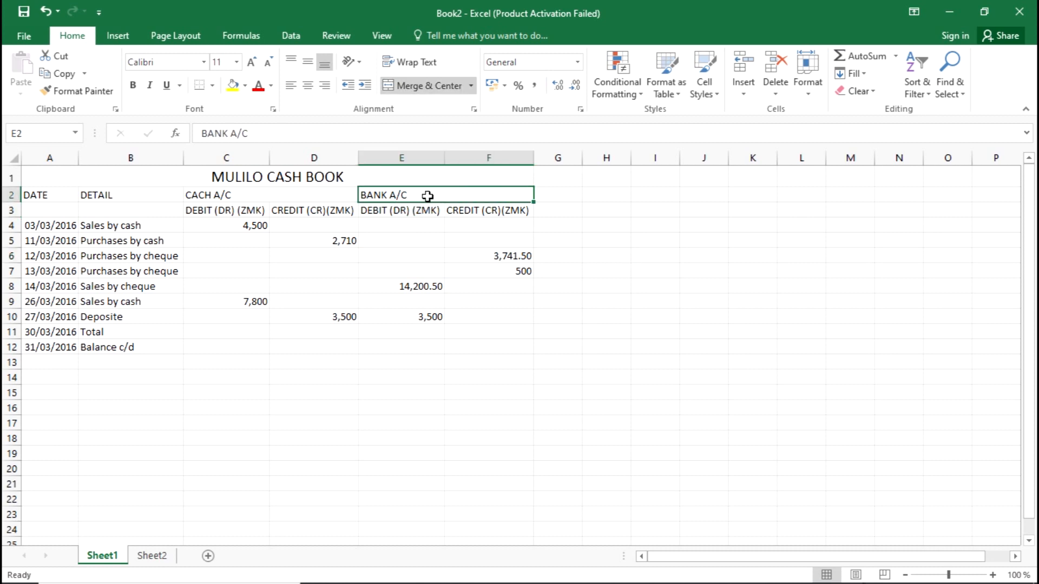
left_click(332, 197)
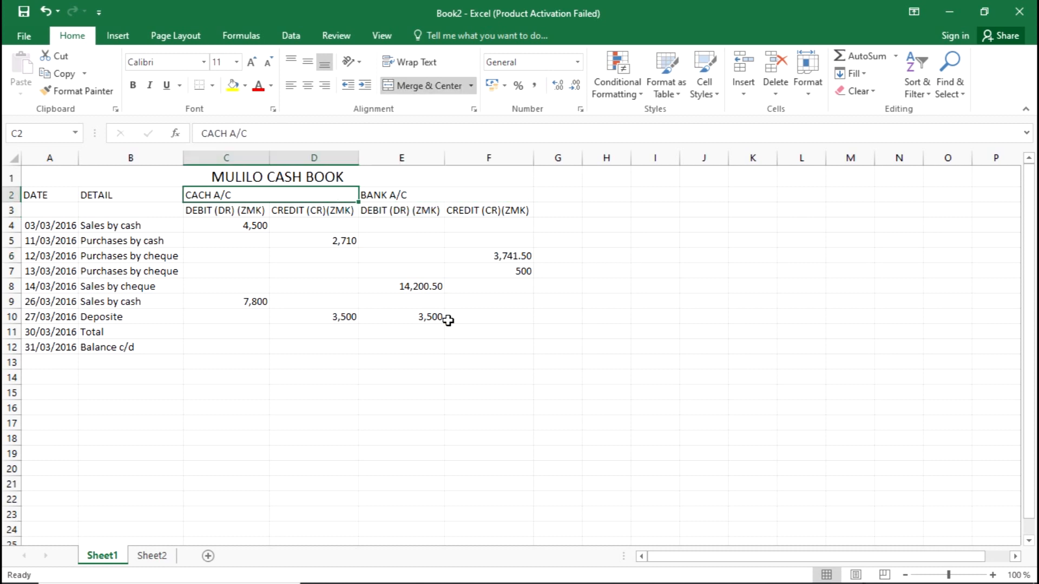
key("alt+Tab")
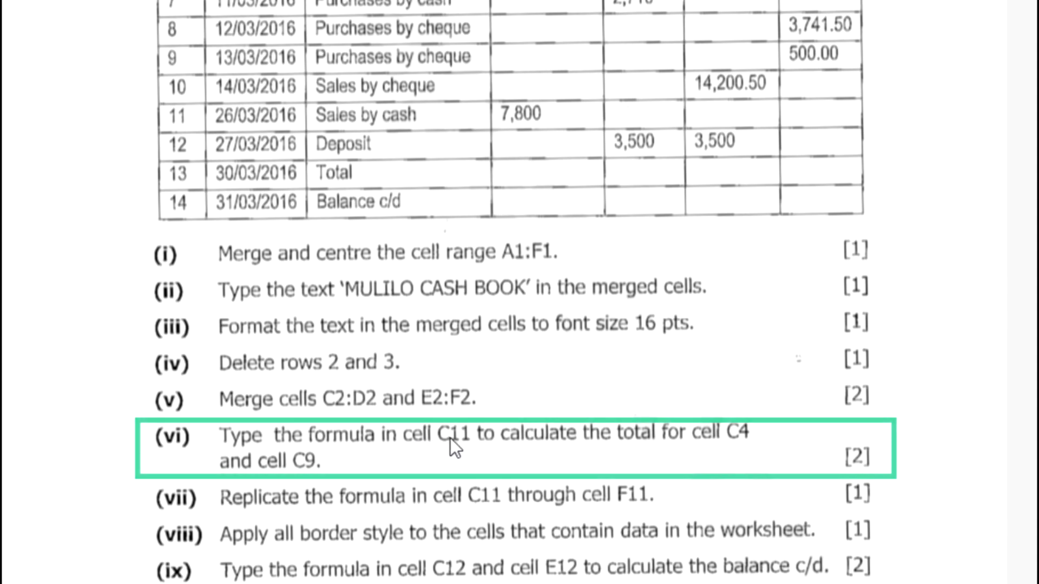
Scroll through the exam PDF to reread the model table and tasks
scroll(450, 439, "up", 4)
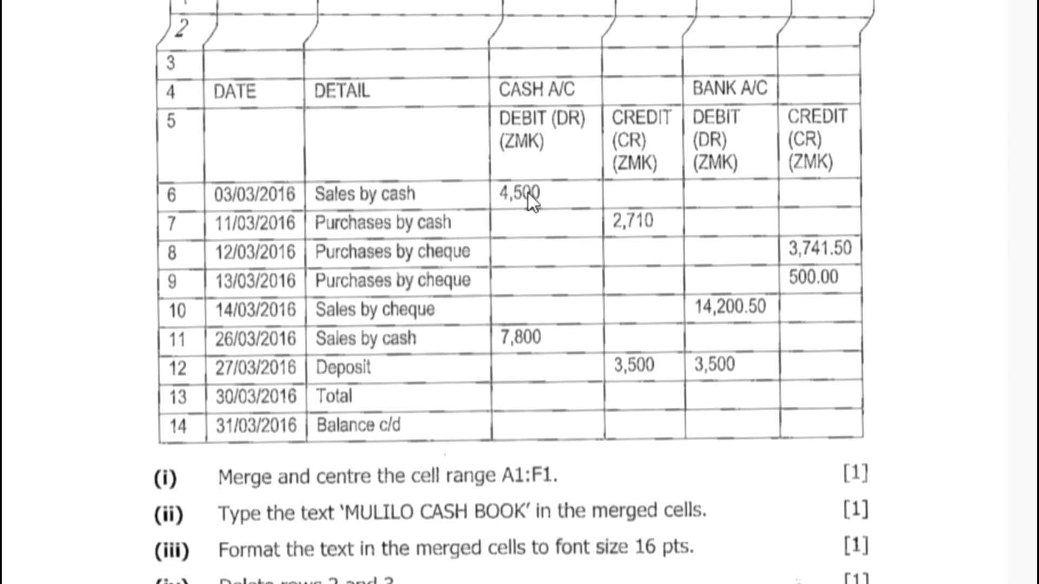
scroll(321, 169, "up", 4)
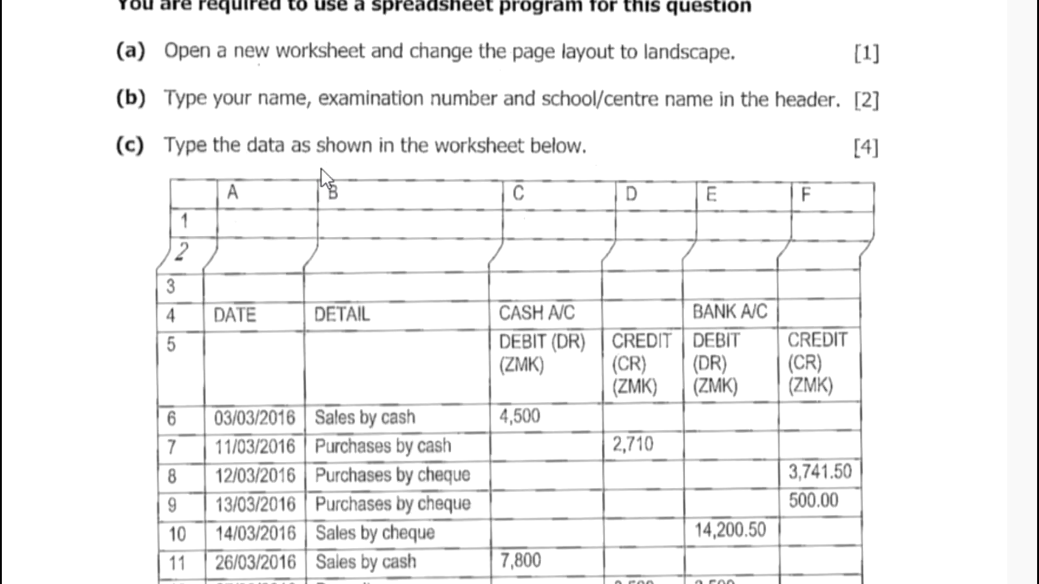
scroll(443, 252, "down", 4)
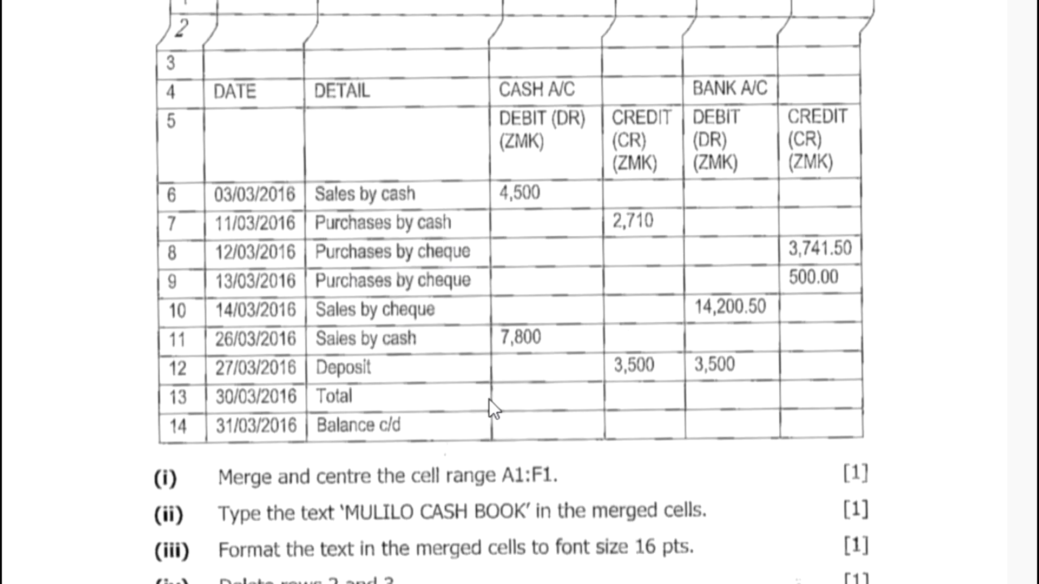
scroll(513, 359, "down", 4)
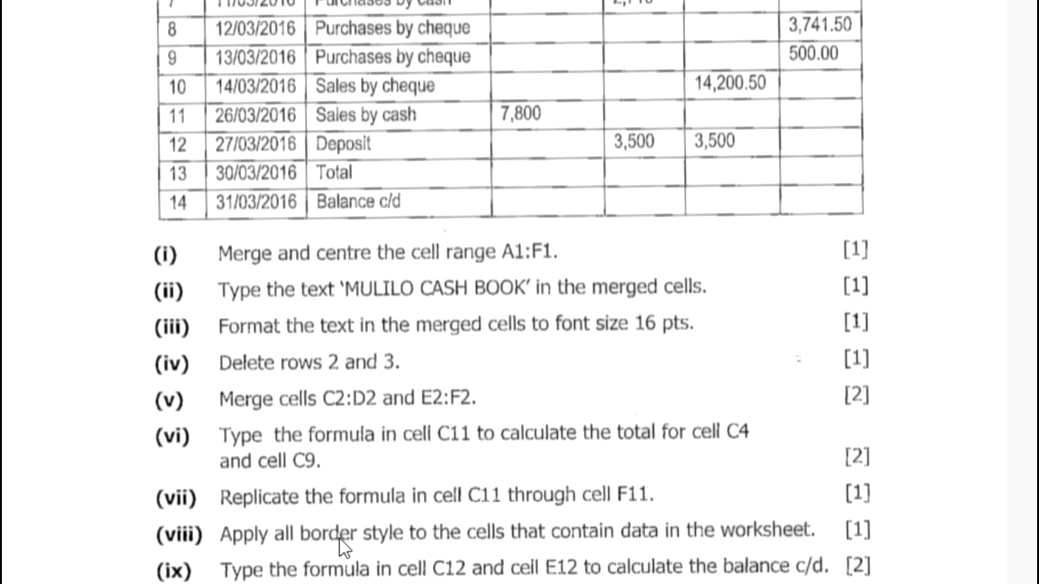
scroll(482, 498, "up", 4)
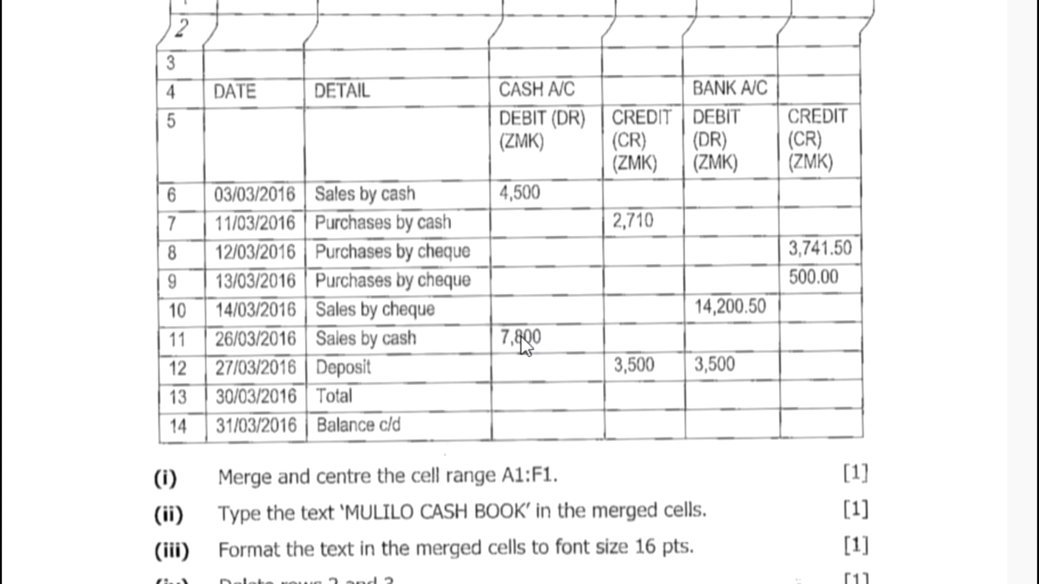
key("alt+Tab")
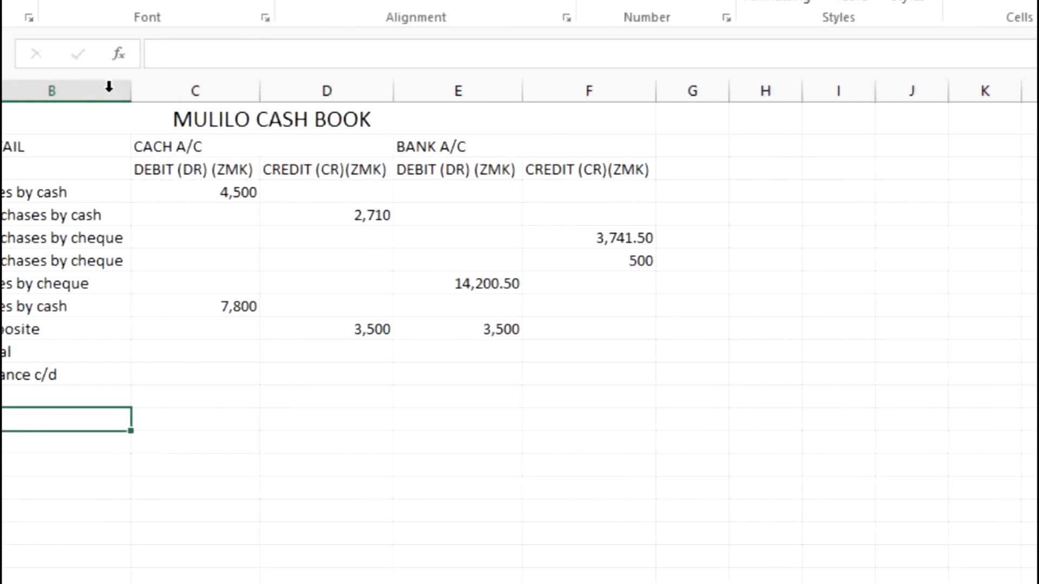
Select C11 for the cash debit total, then bring up the exam paper at task (vi)
left_click(347, 353)
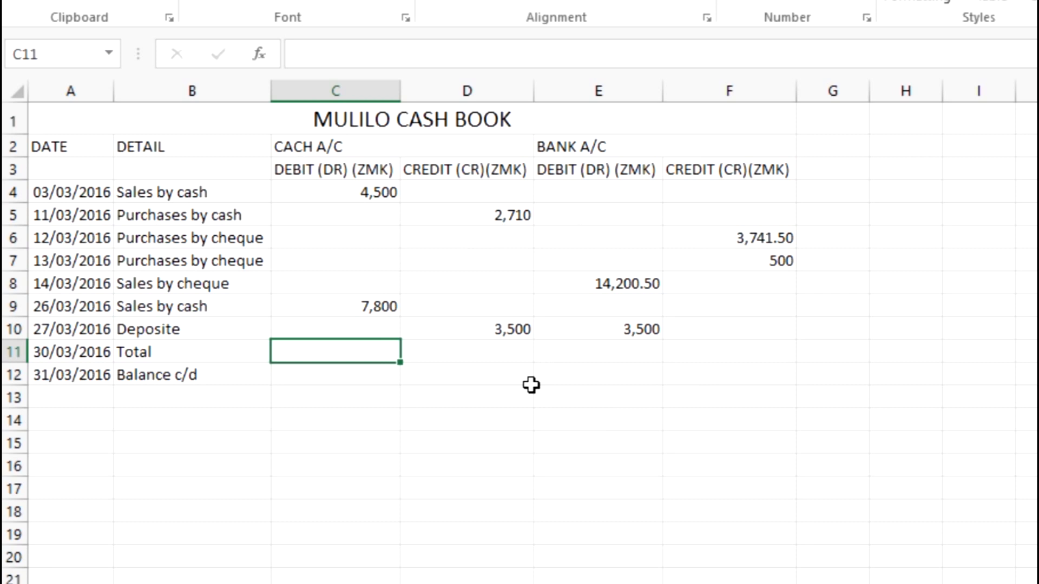
left_click(504, 447)
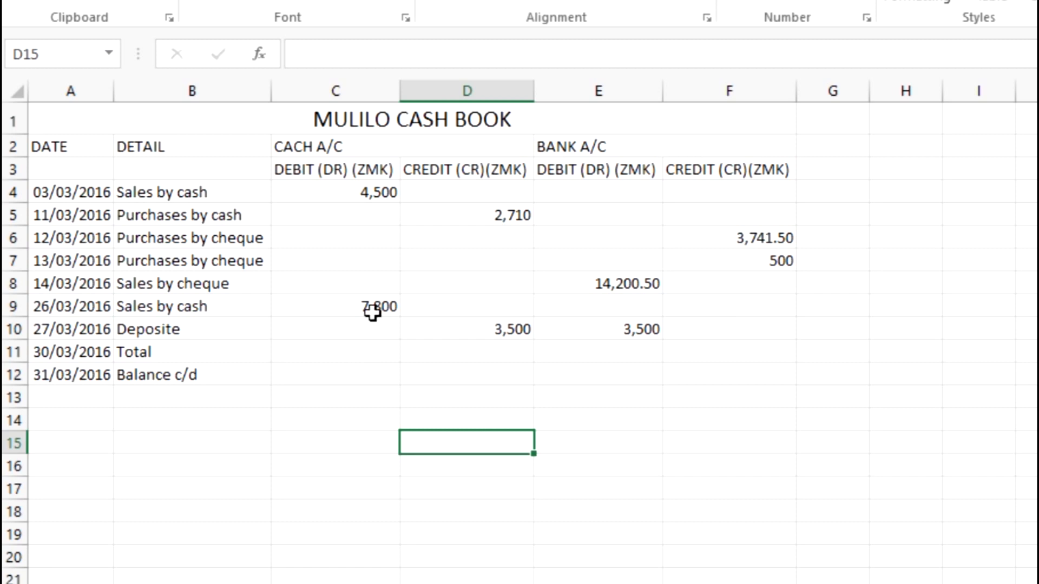
left_click(367, 356)
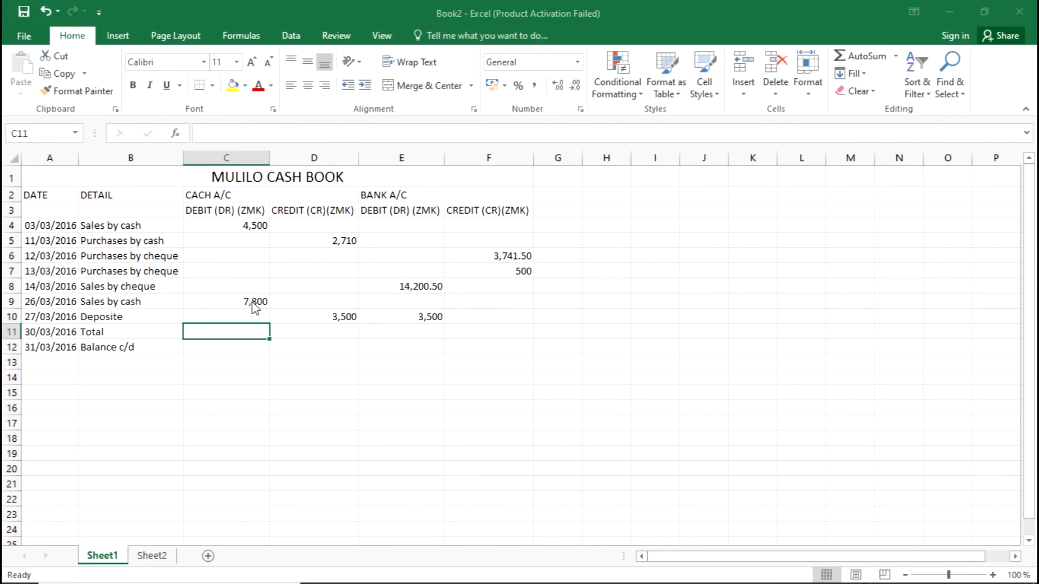
key("alt+Tab")
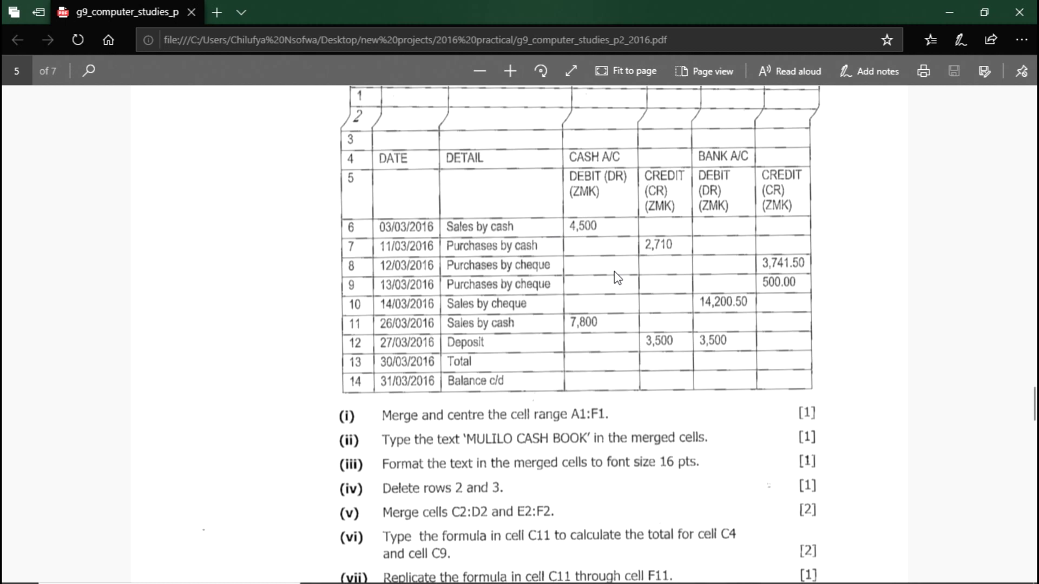
Read exam tasks (vi)–(x) and the print step in the PDF
scroll(616, 273, "up", 3)
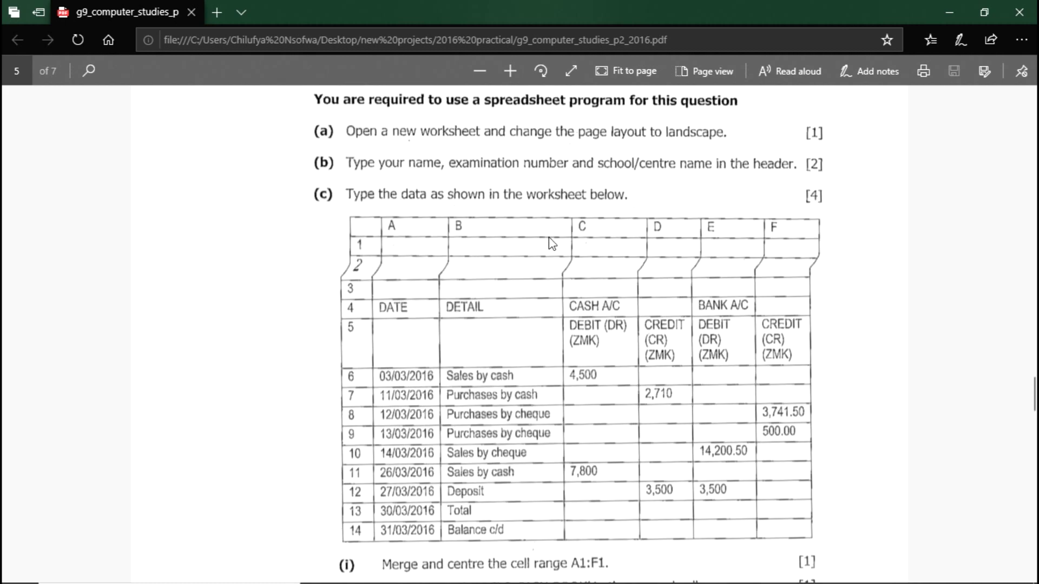
scroll(586, 255, "down", 3)
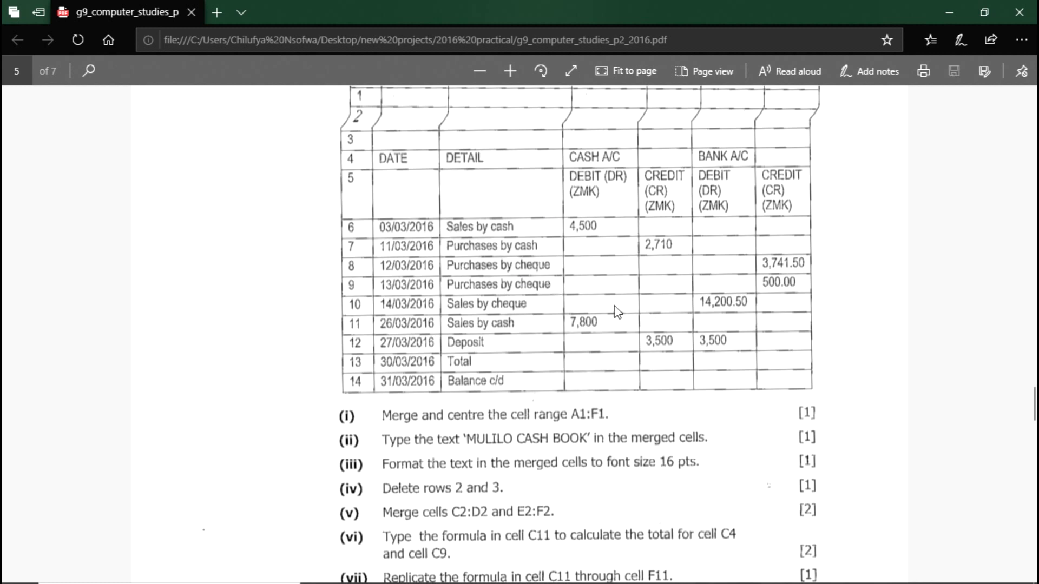
scroll(614, 309, "down", 3)
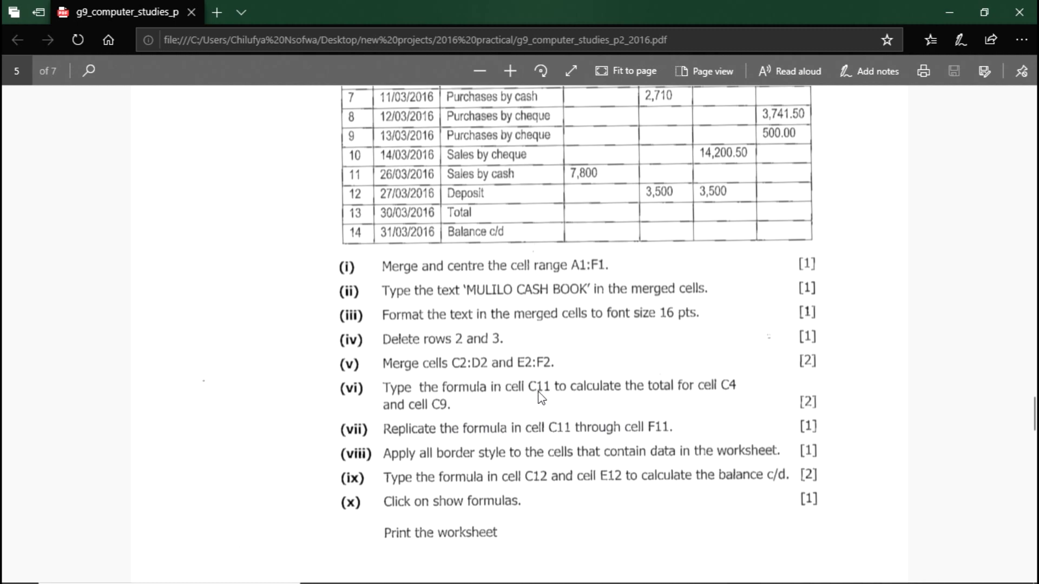
key("alt+Tab")
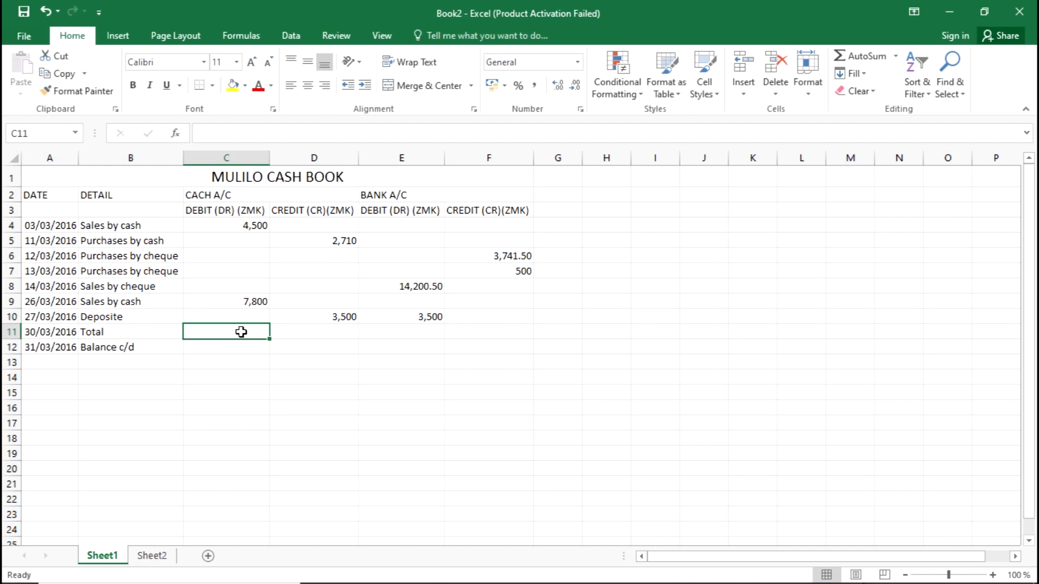
key("alt+Tab")
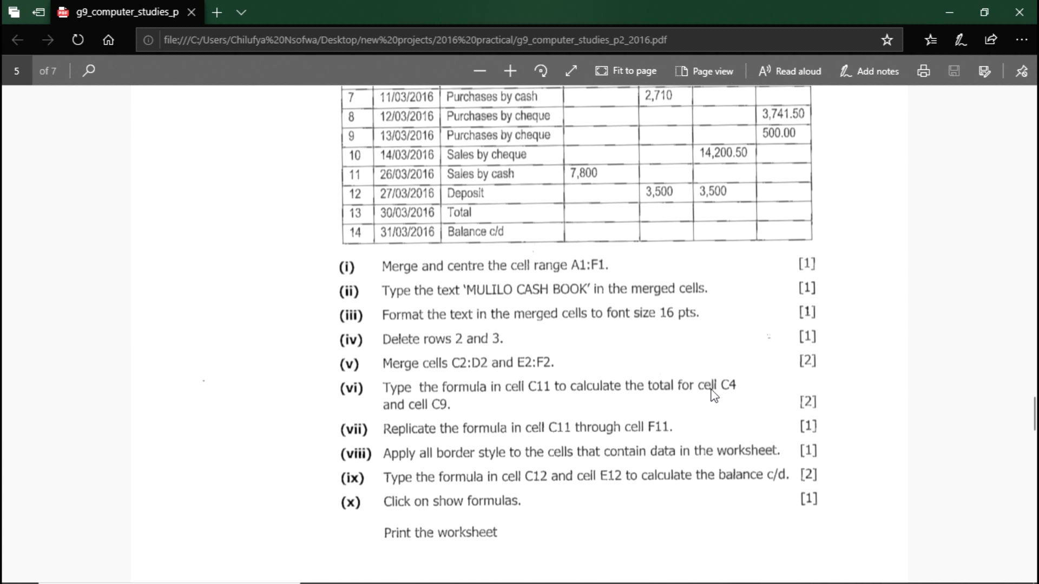
Back in Excel, locate the cash sales C4 (4,500) and C9 (7,800), then select C11
key("alt+Tab")
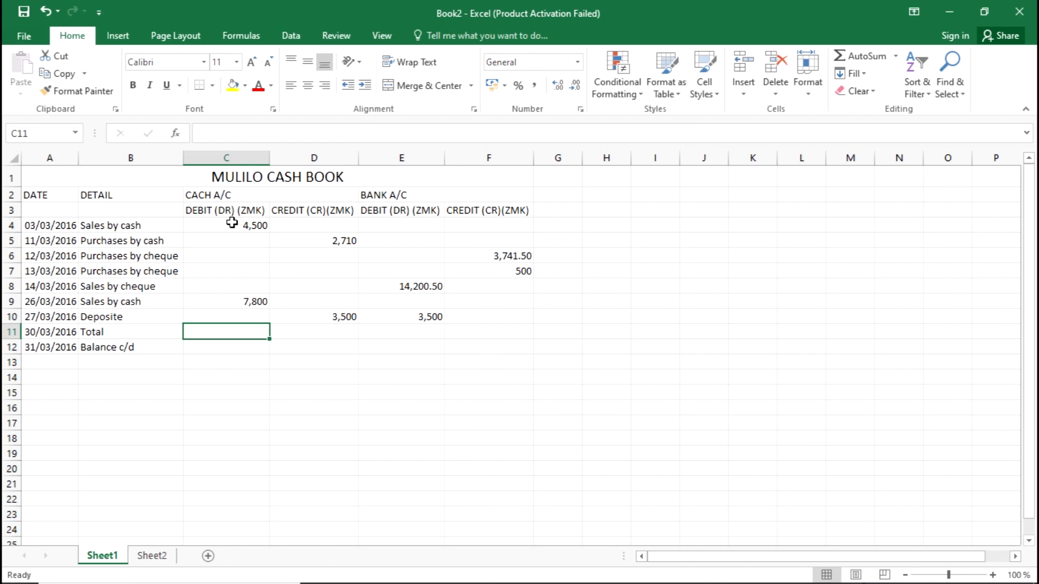
left_click(231, 222)
left_click(254, 304)
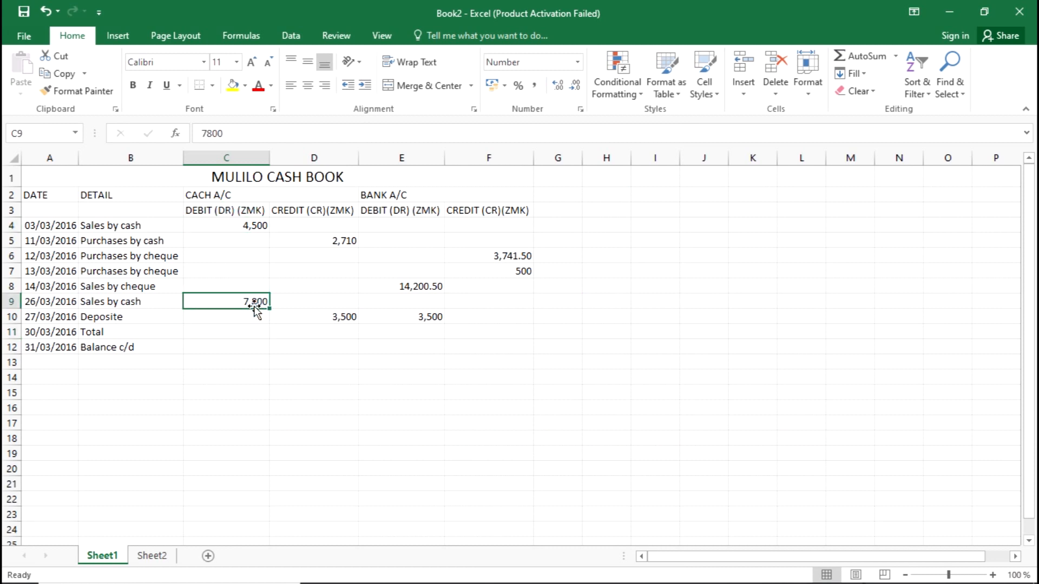
left_click(244, 328)
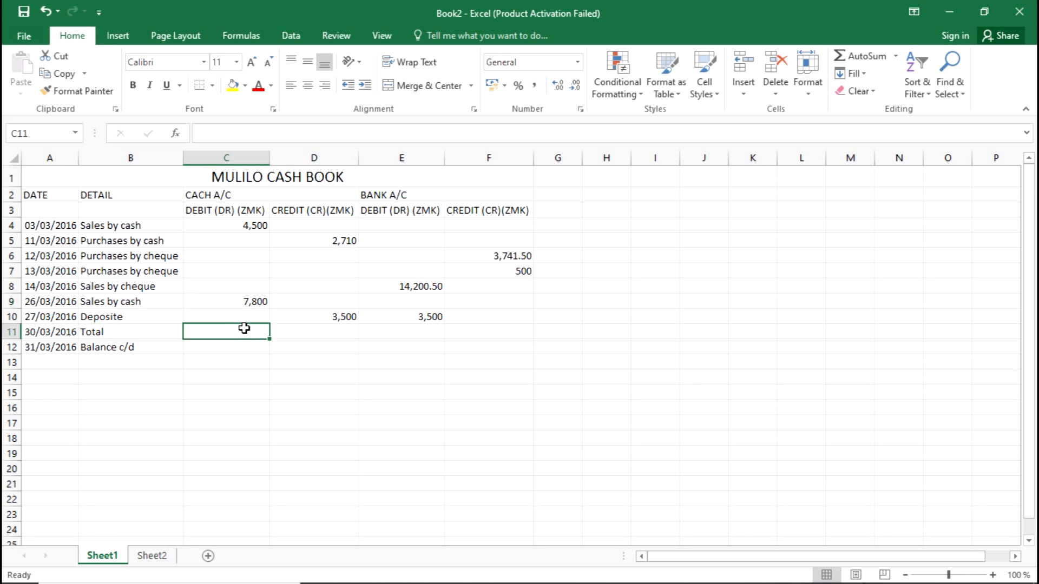
Enter =SUM(C4+C9) in C11 to total the cash debits
type("=")
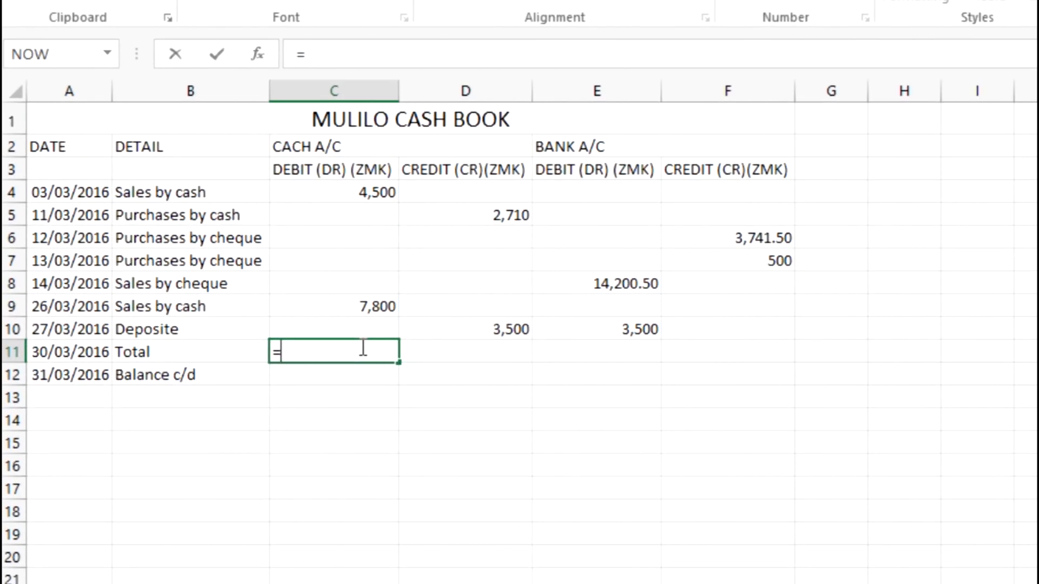
left_click(334, 45)
type("SUM(")
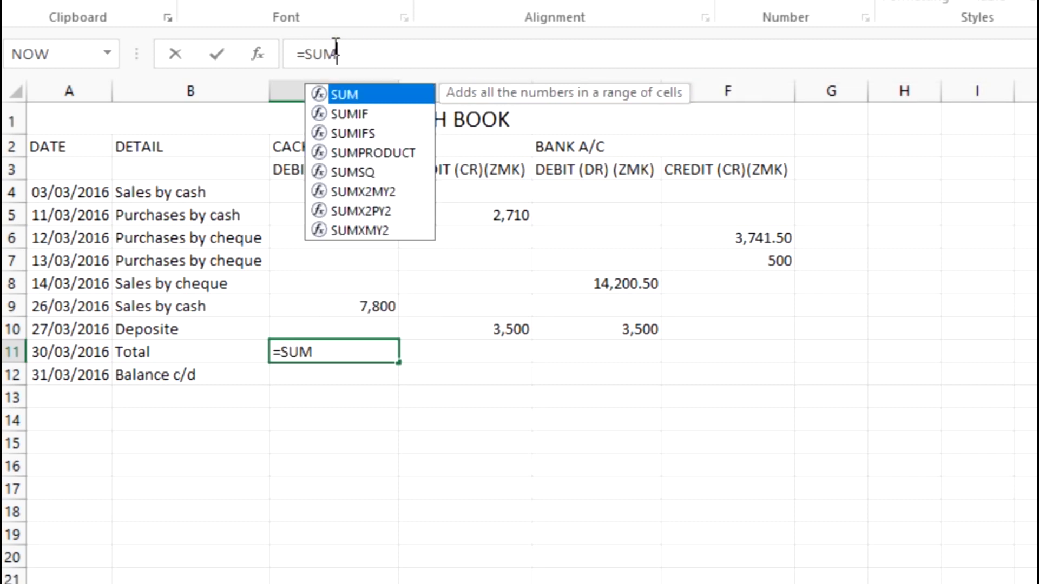
left_click(378, 193)
type("+")
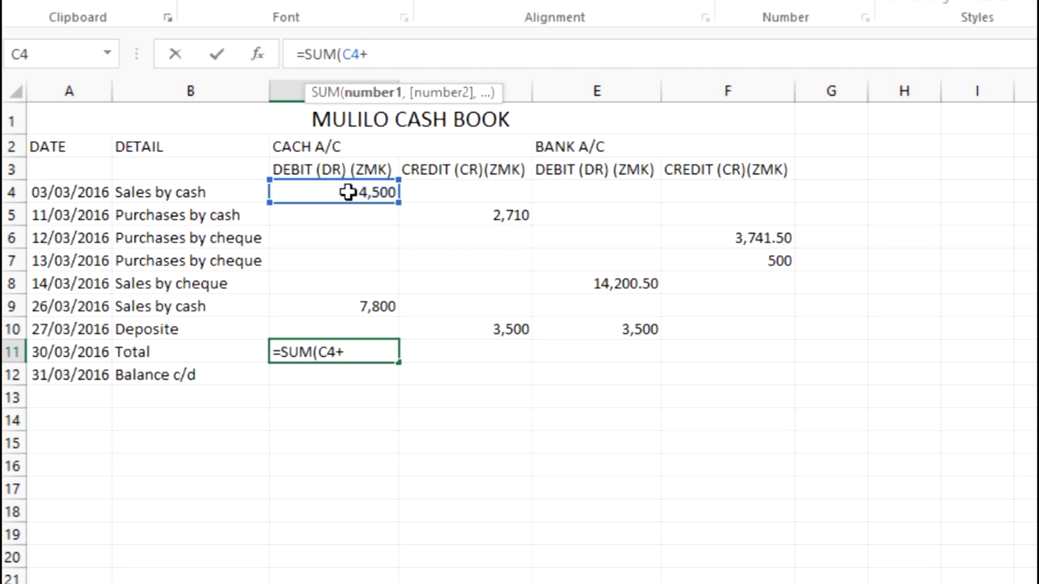
left_click(361, 310)
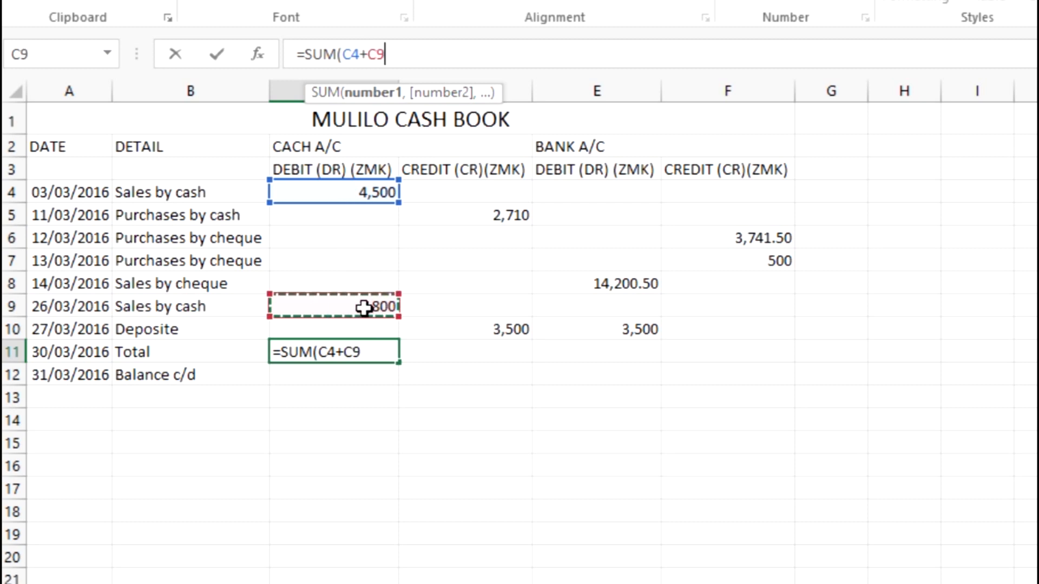
left_click(363, 54)
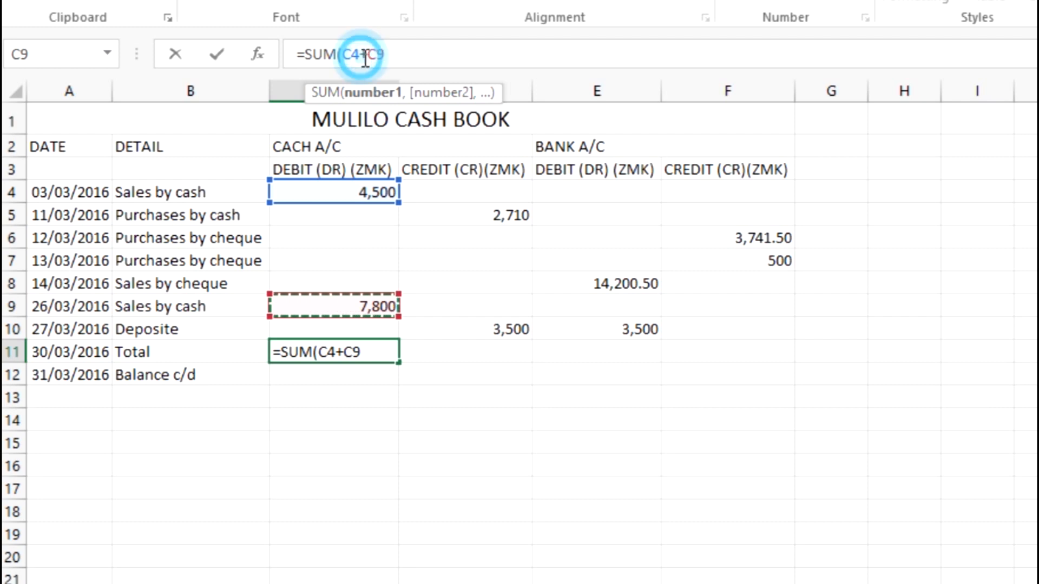
left_click(392, 55)
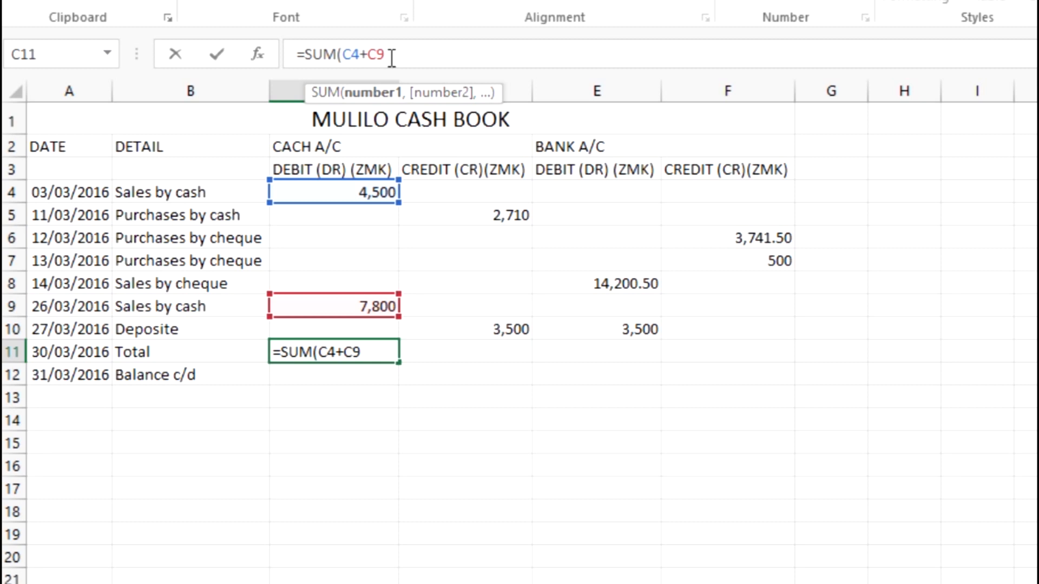
type(")")
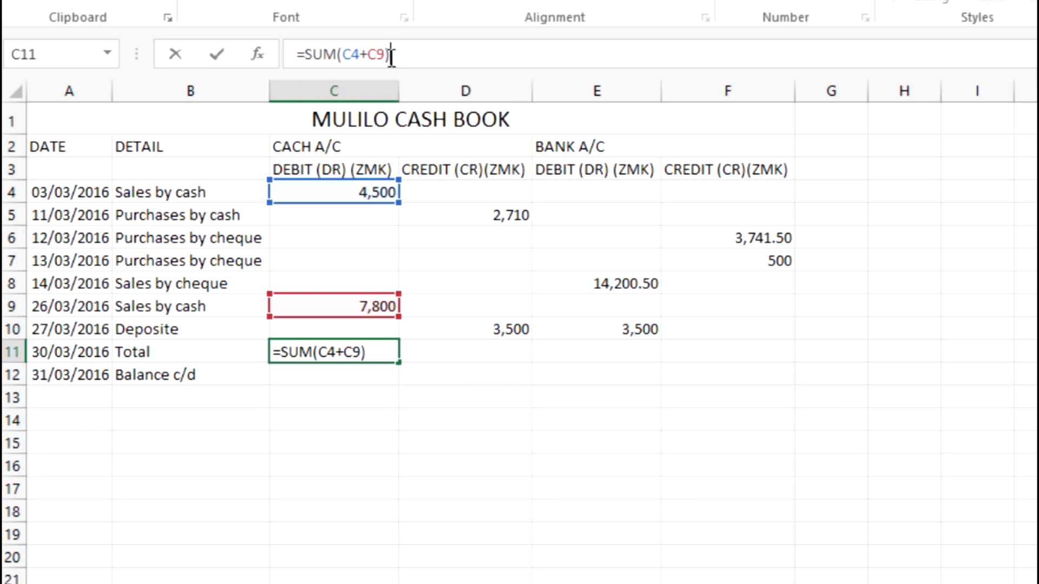
key("Return")
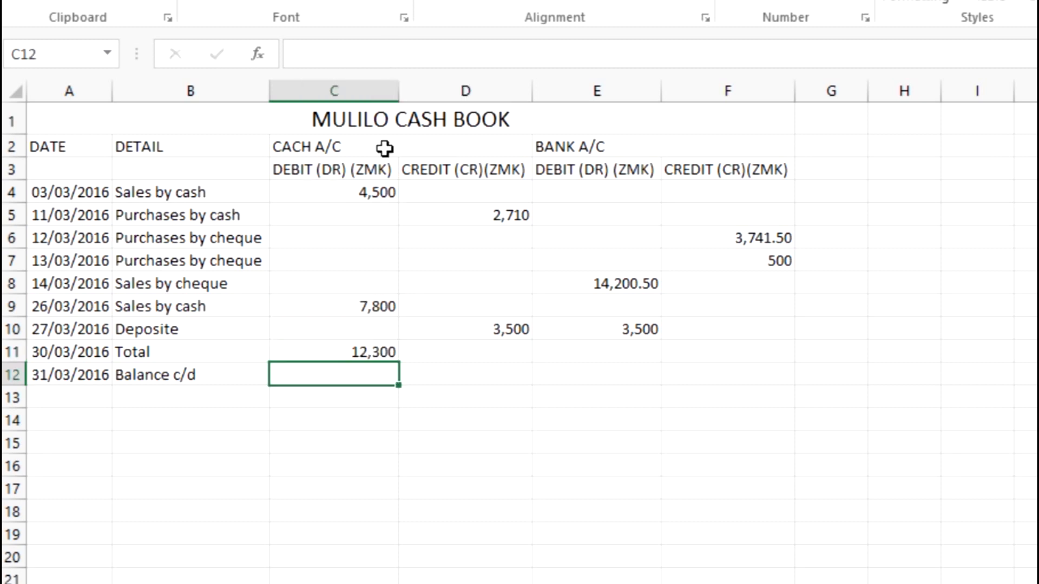
Check that C11's 12,300 total matches C4 and C9
left_click(354, 351)
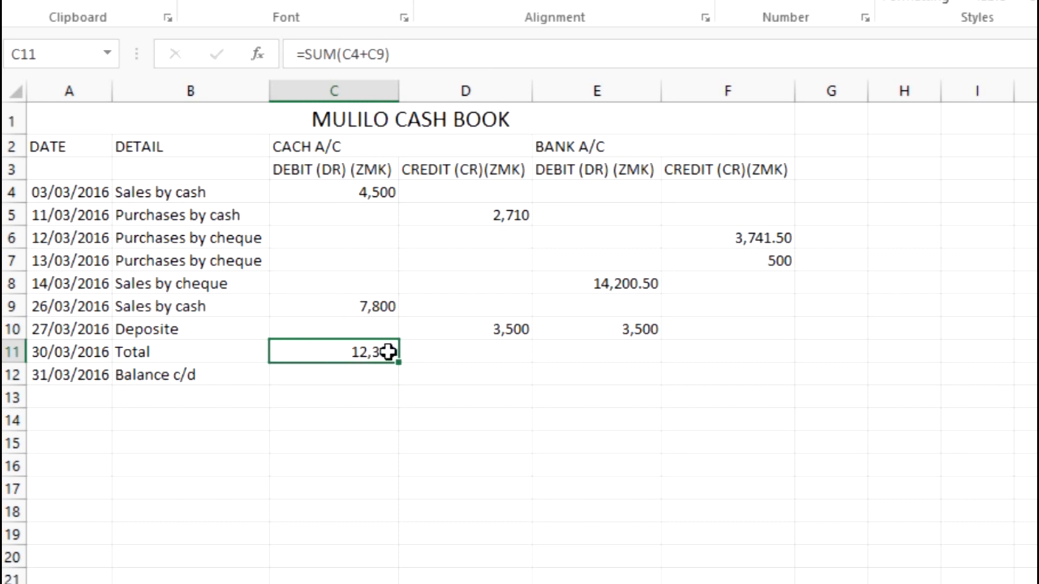
left_click(364, 194)
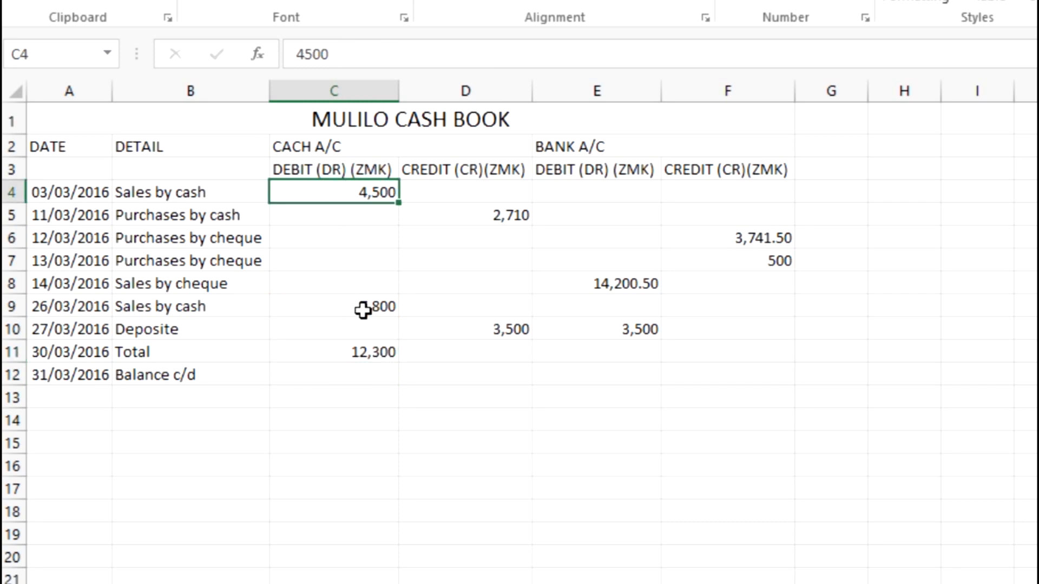
left_click(362, 310)
left_click(365, 355)
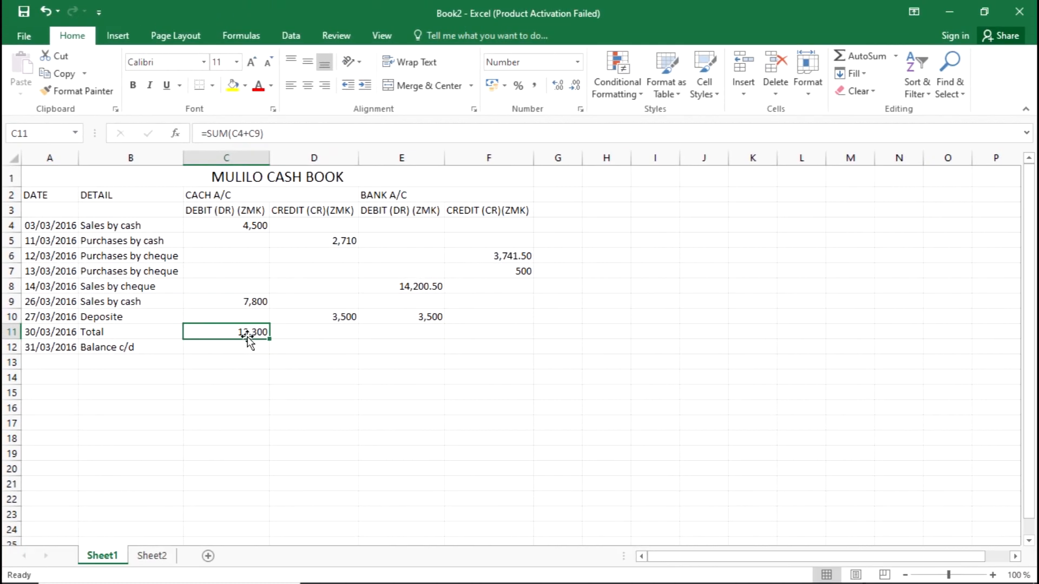
key("alt+Tab")
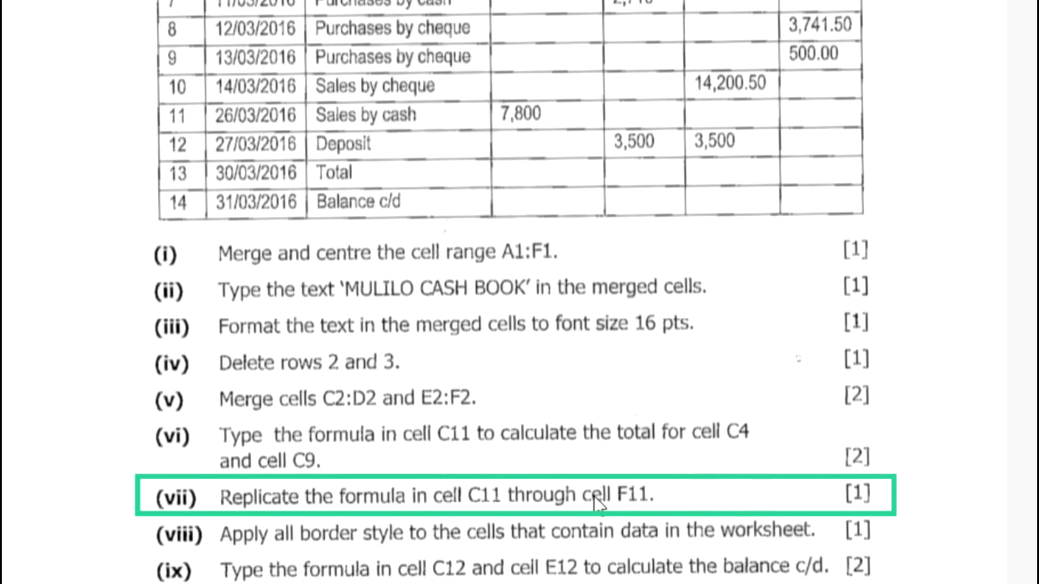
key("alt+Tab")
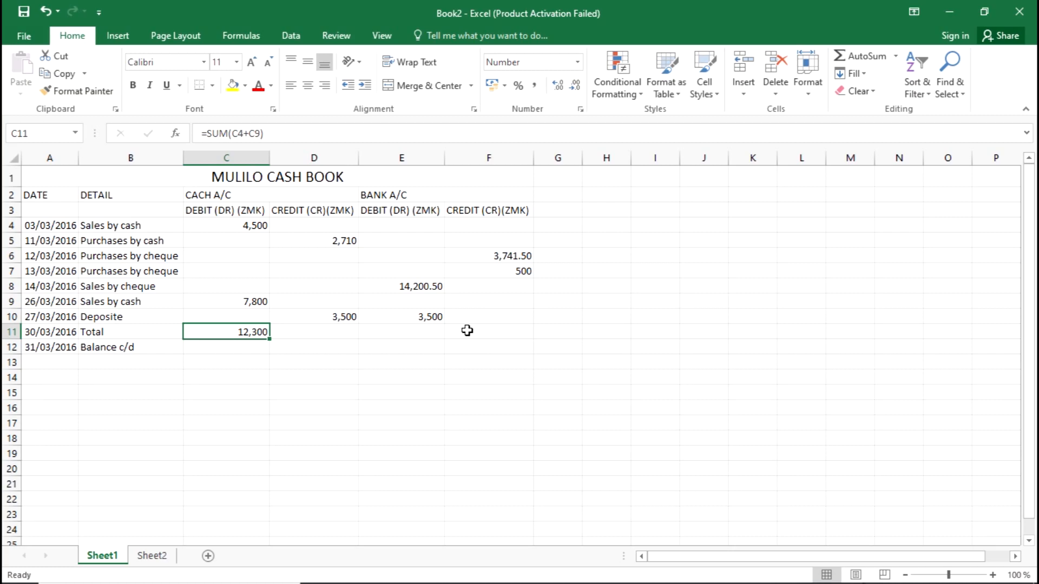
key("alt+Tab")
key("alt+Tab")
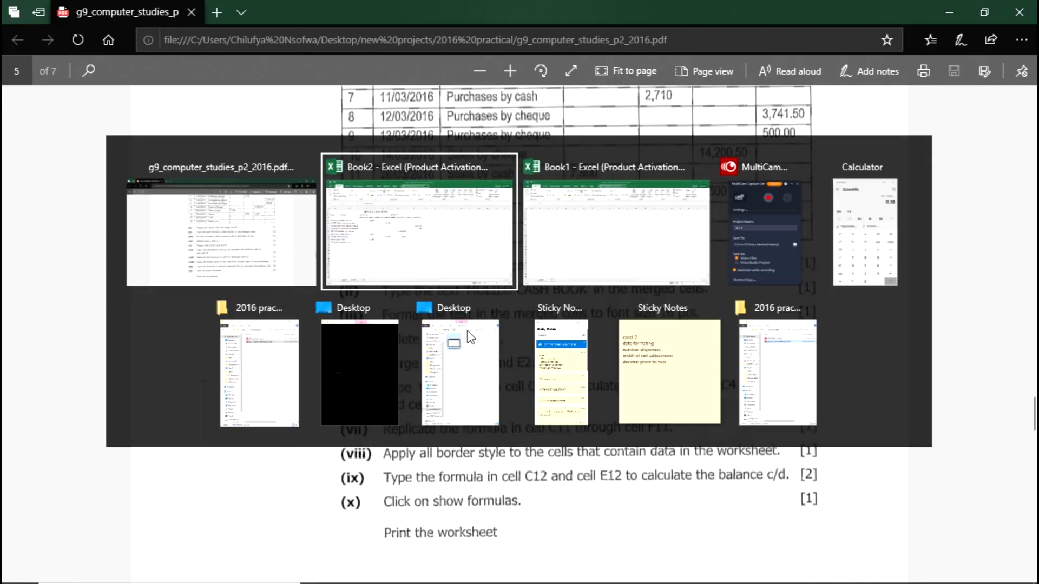
left_click(483, 332)
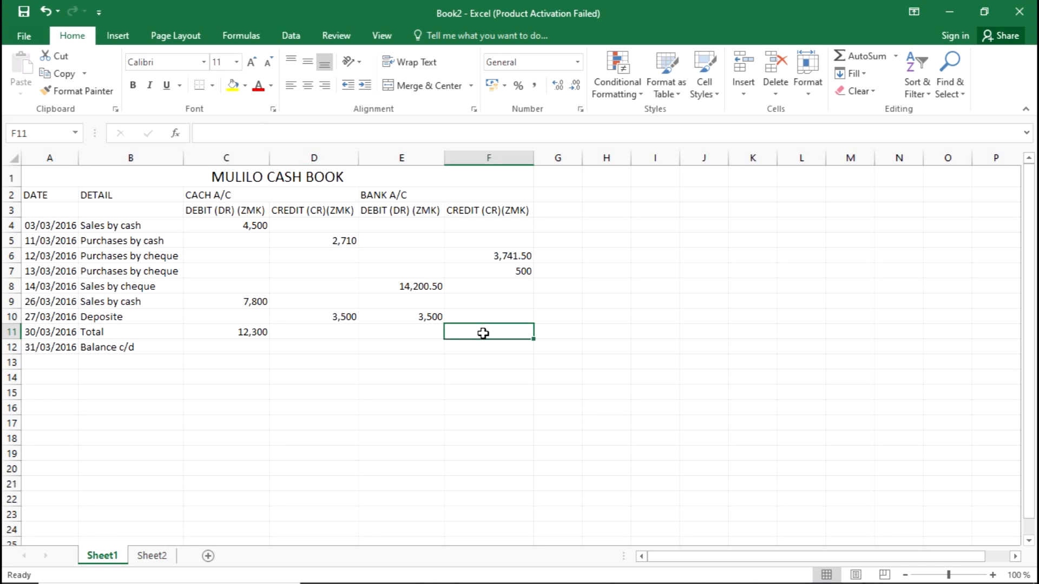
left_click(253, 332)
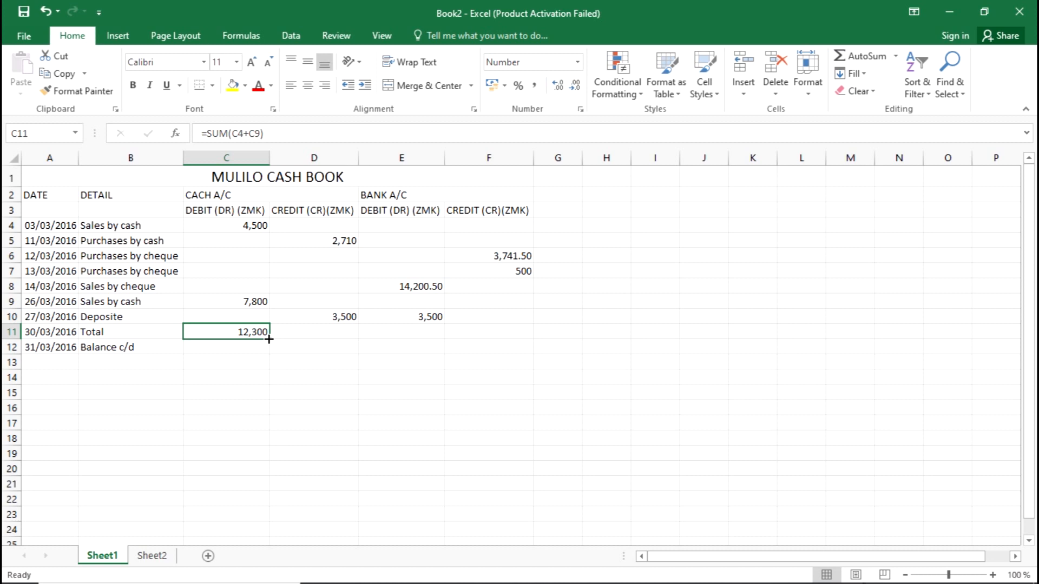
Fill the C11 total formula right to F11, giving 0 in D11–F11, then return to the exam paper
left_click_drag(269, 339, 504, 334)
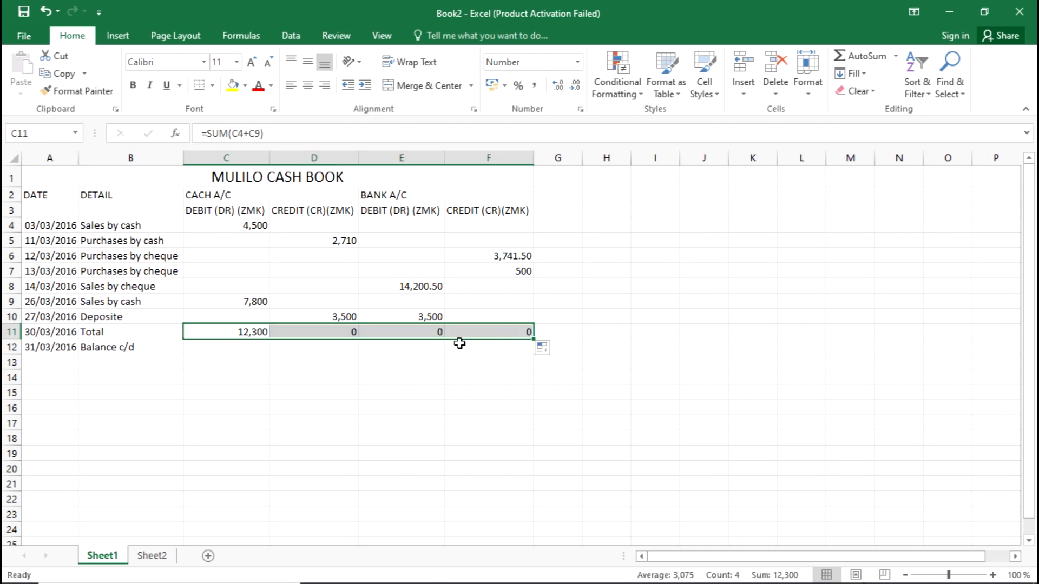
left_click(302, 411)
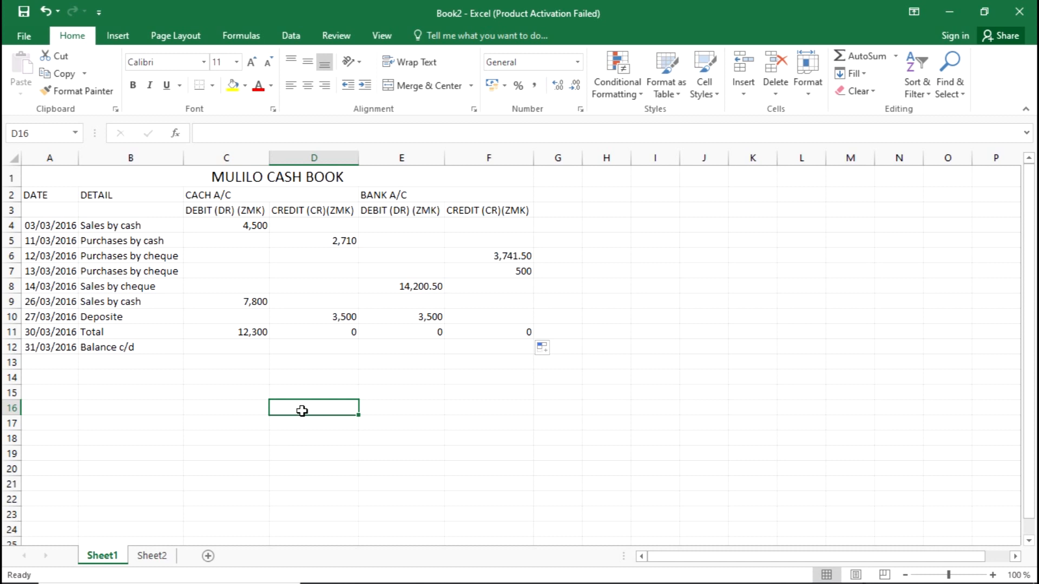
key("ctrl+a")
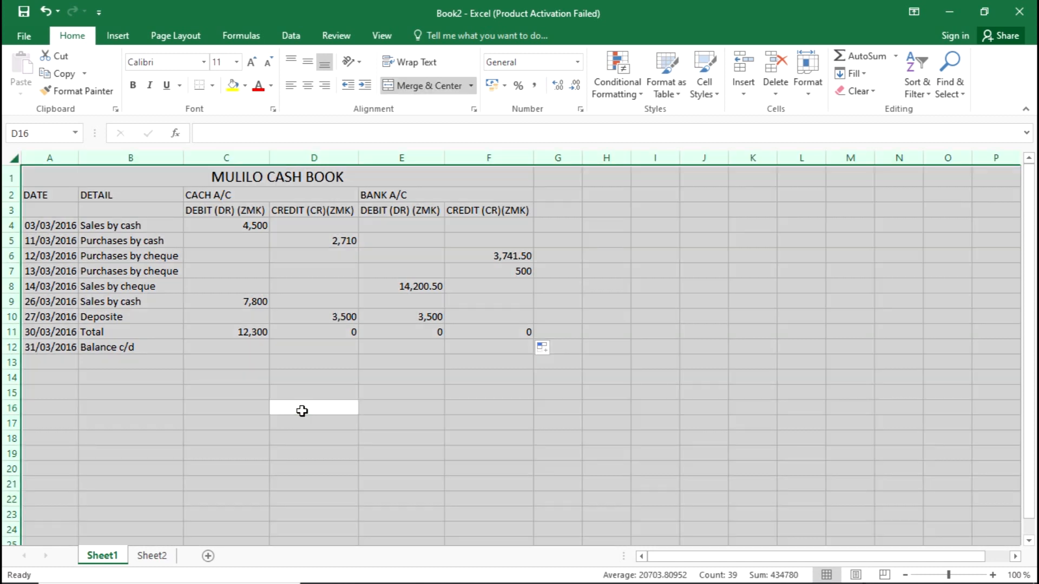
left_click(274, 409)
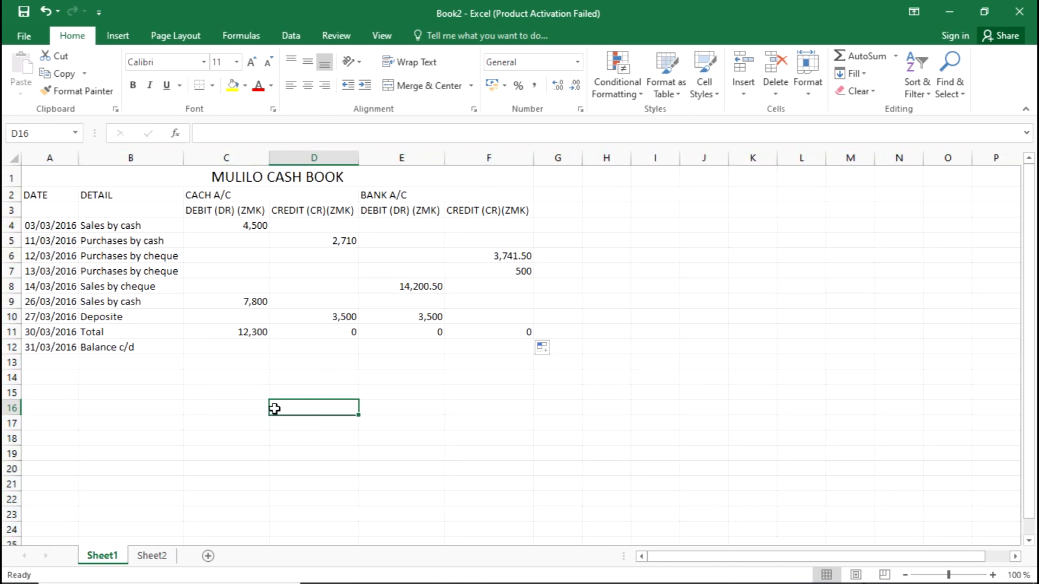
key("alt+Tab")
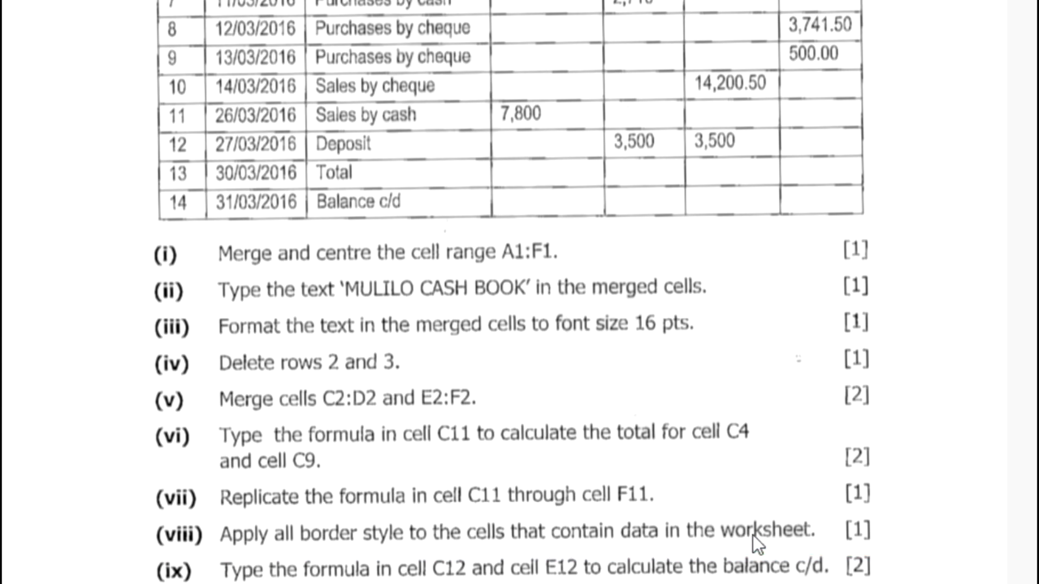
Apply All Borders to the cash book table A1:F12
key("alt+Tab")
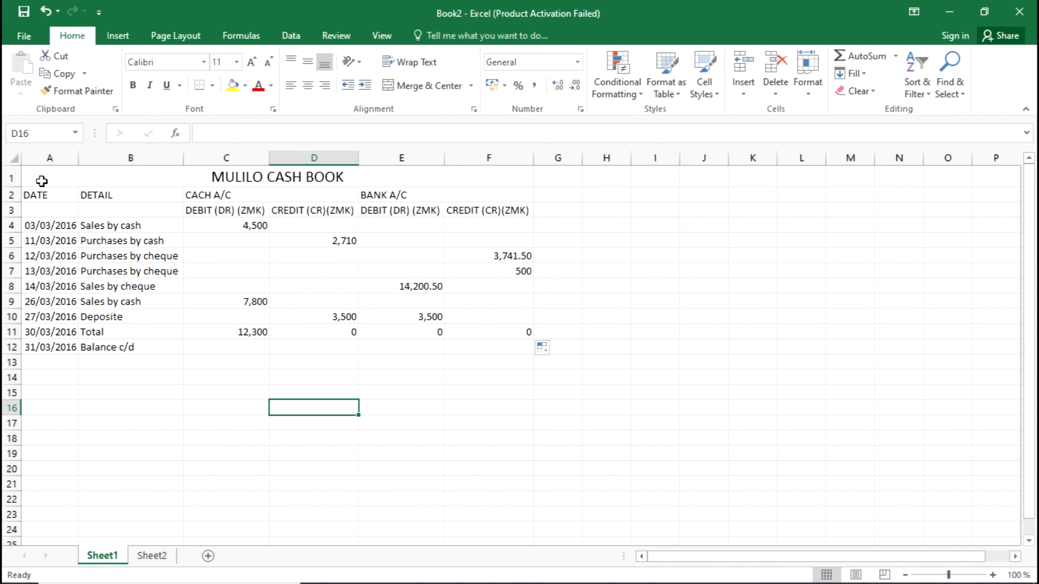
left_click_drag(34, 176, 513, 345)
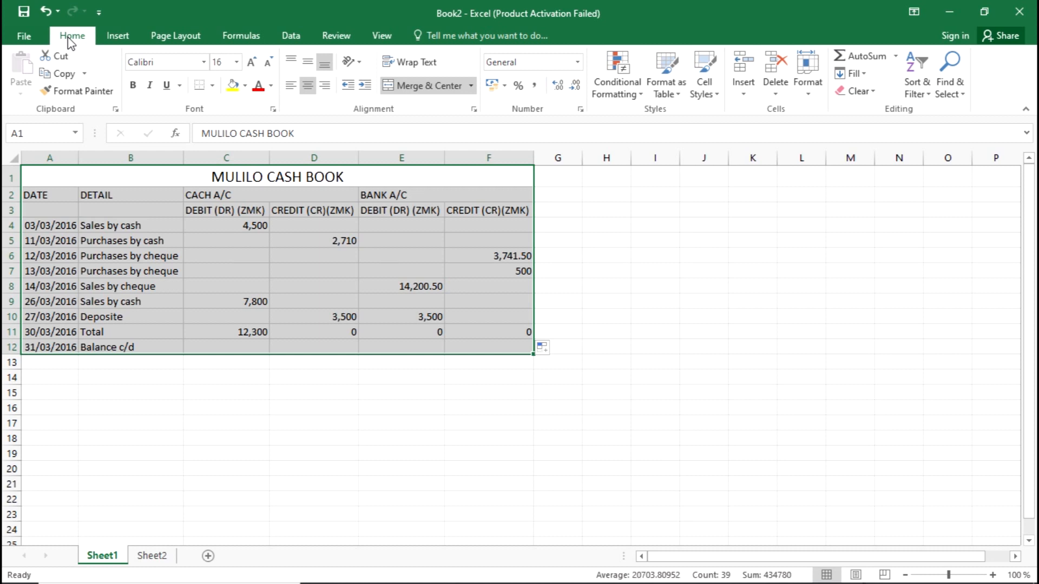
left_click(212, 85)
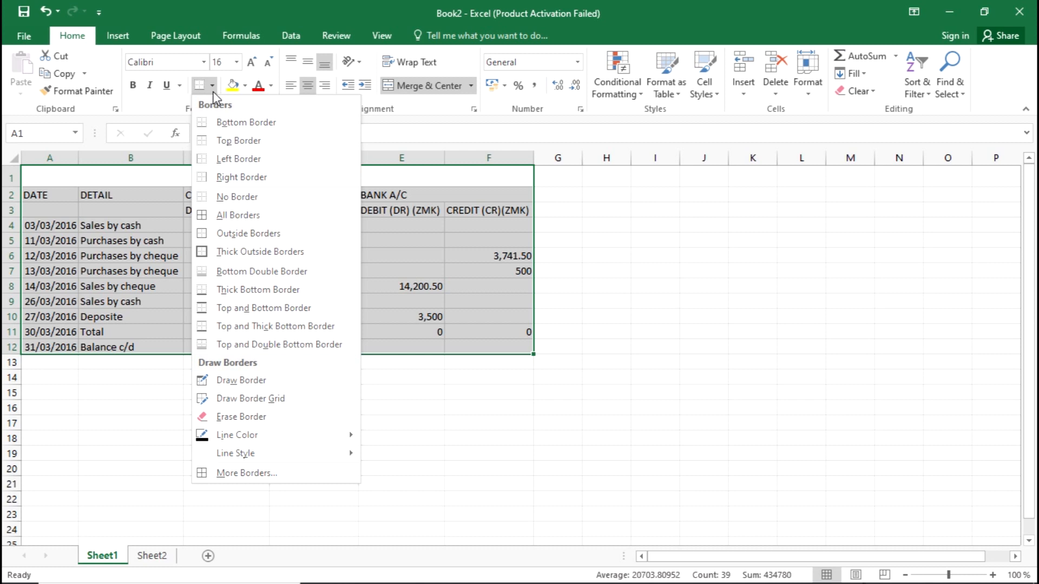
left_click(247, 216)
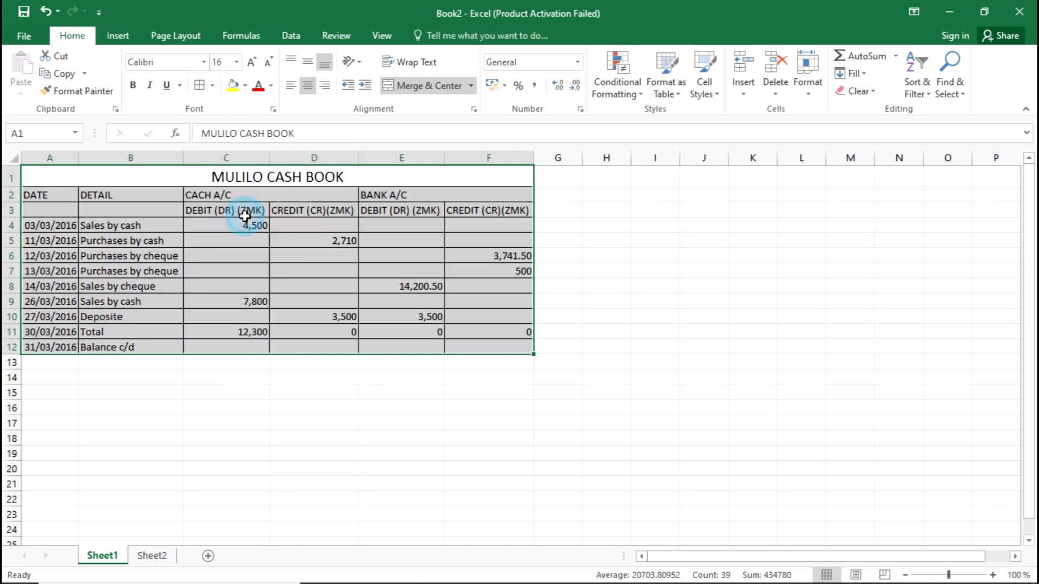
left_click(601, 278)
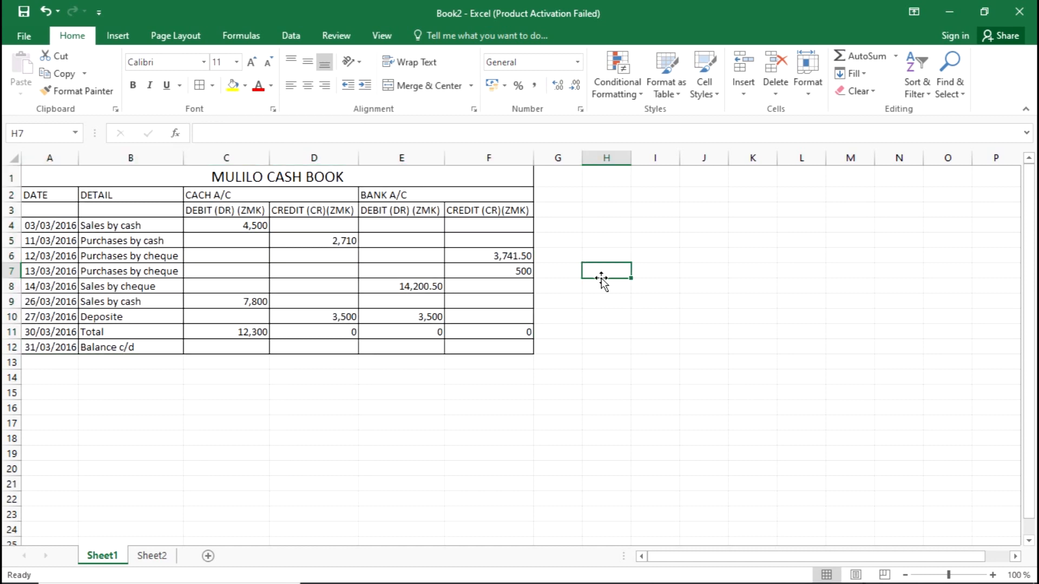
Reread the balance c/d task and locate target cells C12 and E12
key("alt+Tab")
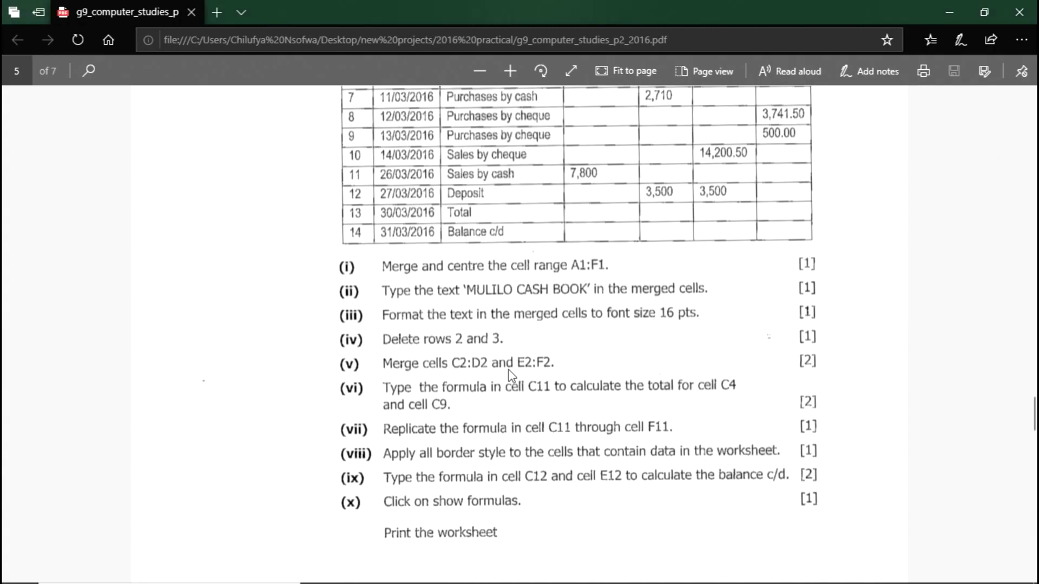
scroll(511, 376, "down", 3)
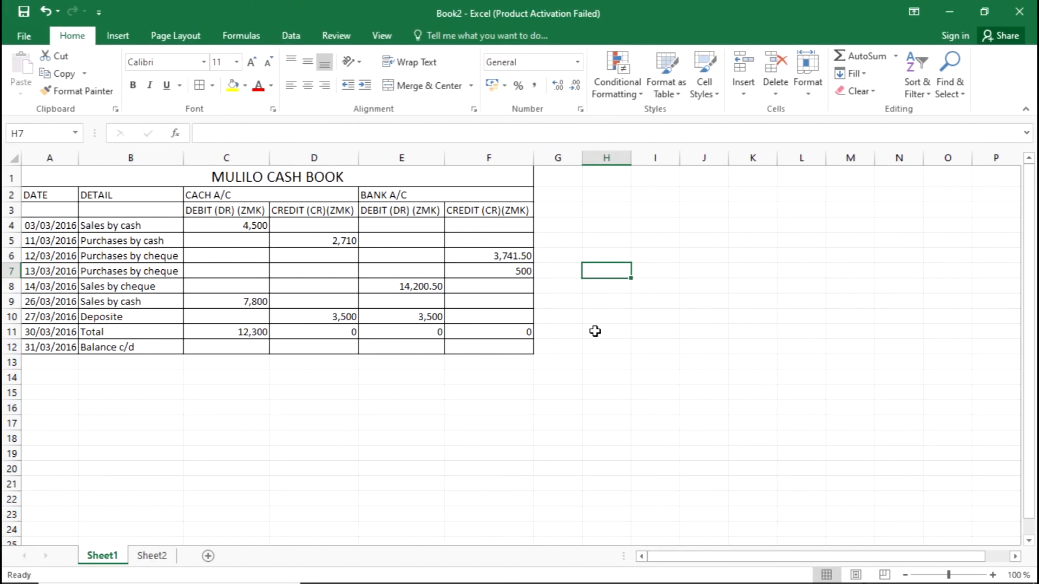
left_click(247, 348)
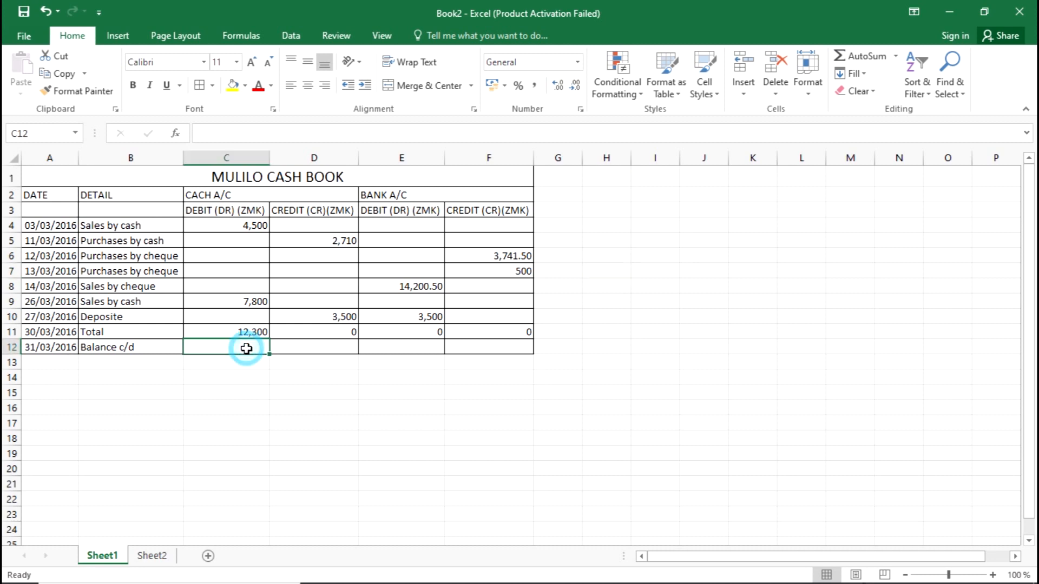
left_click(414, 348)
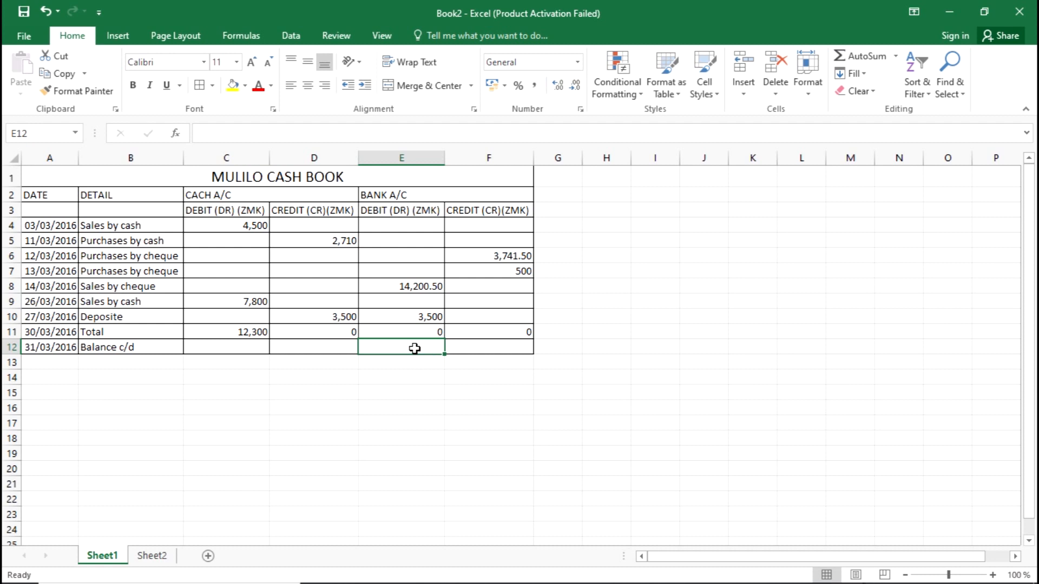
key("alt+Tab")
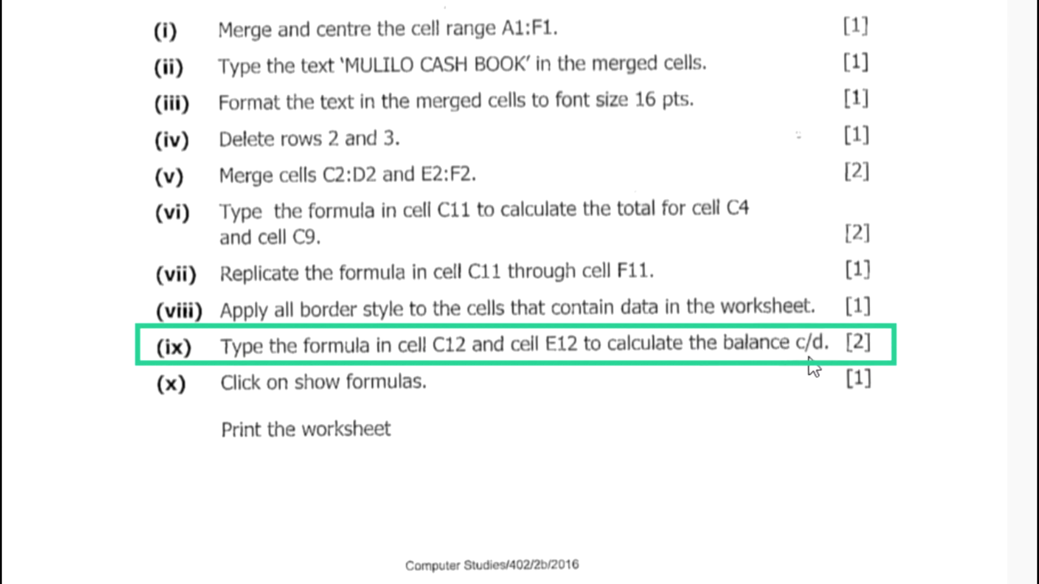
key("alt+Tab")
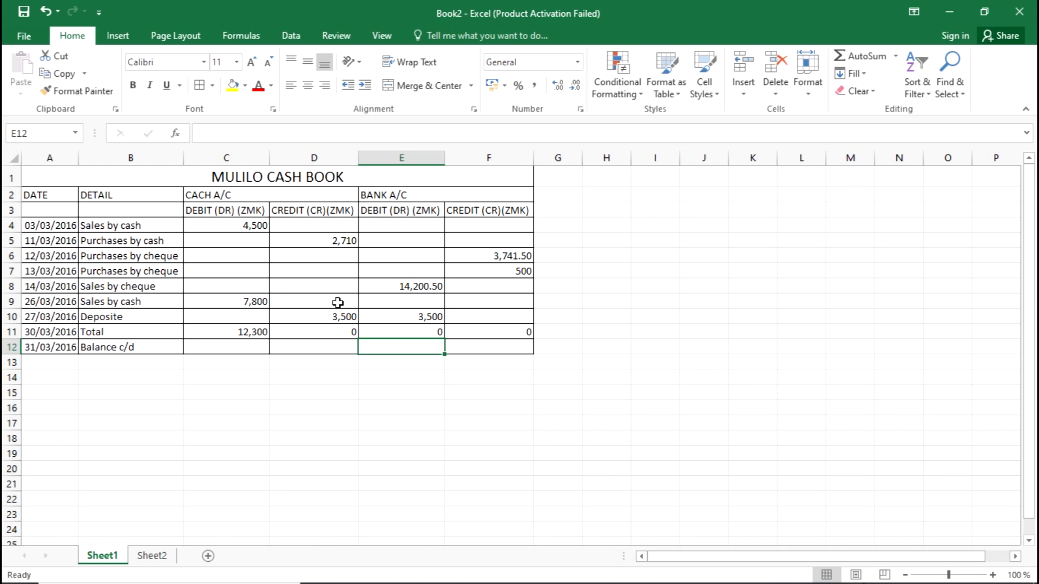
Inspect the 'Balance c/d' label in B12 without changing it
left_click(226, 351)
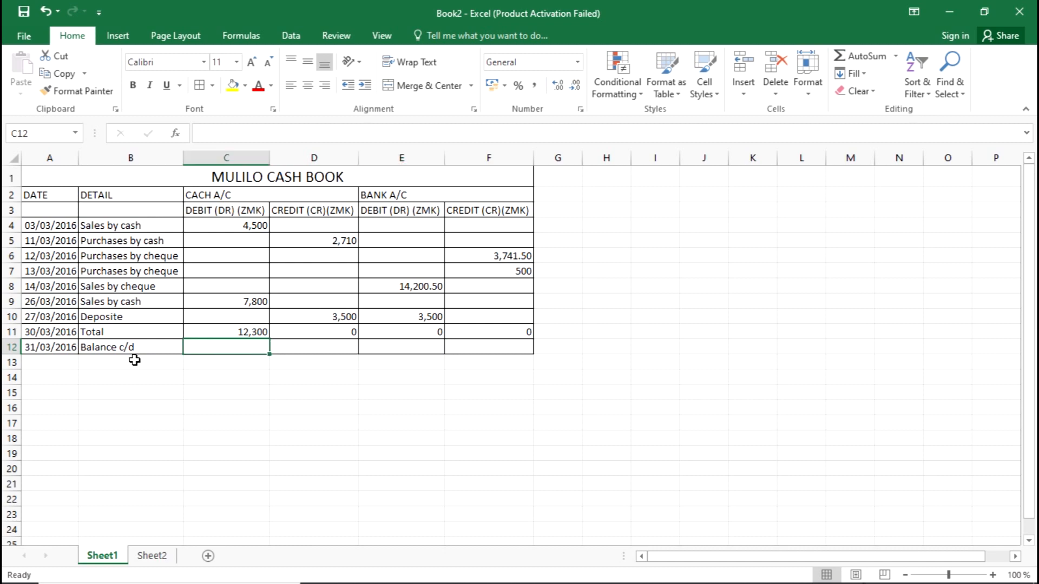
left_click(118, 349)
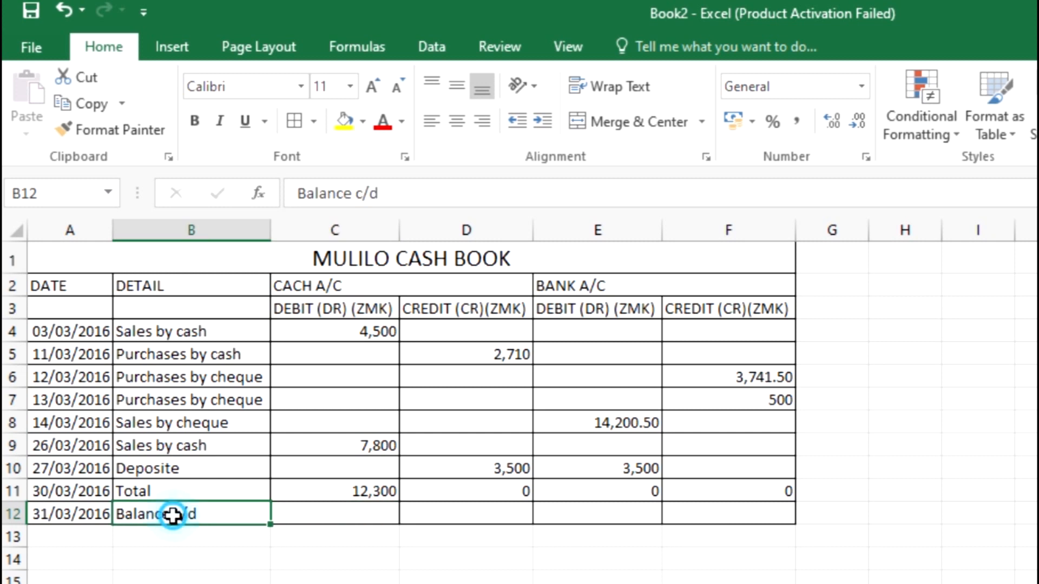
double_click(173, 514)
left_click_drag(174, 515, 198, 514)
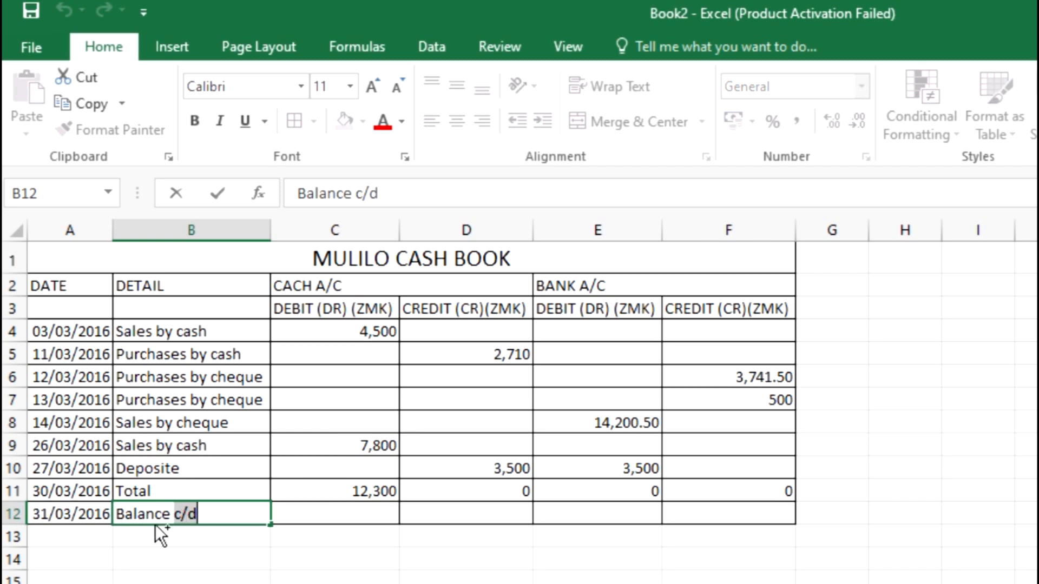
left_click(198, 576)
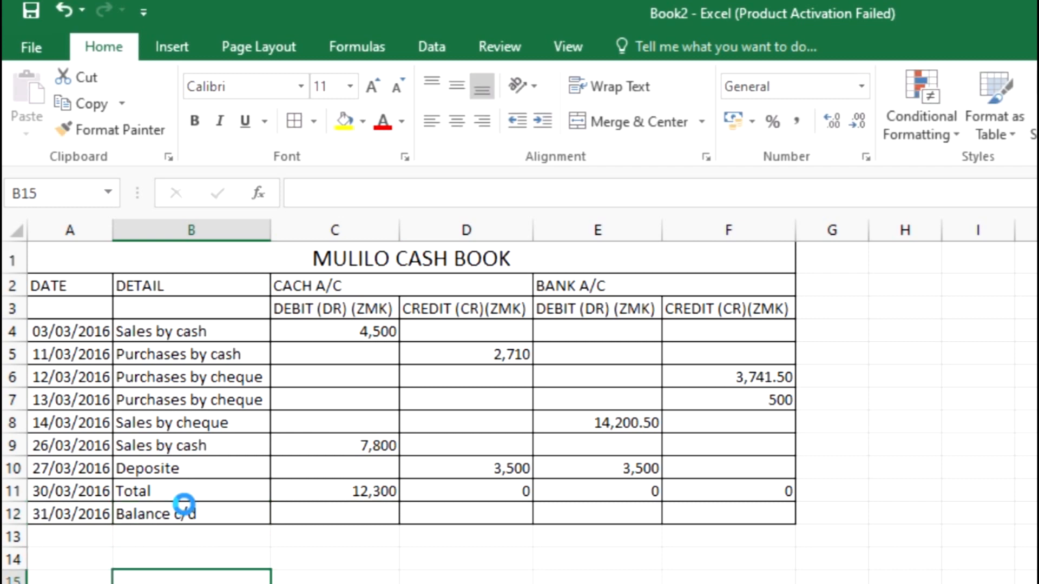
Zoom the sheet in and out to view the bordered cash book table
scroll(209, 524, "up", 4, "ctrl")
scroll(209, 525, "up", 2, "ctrl")
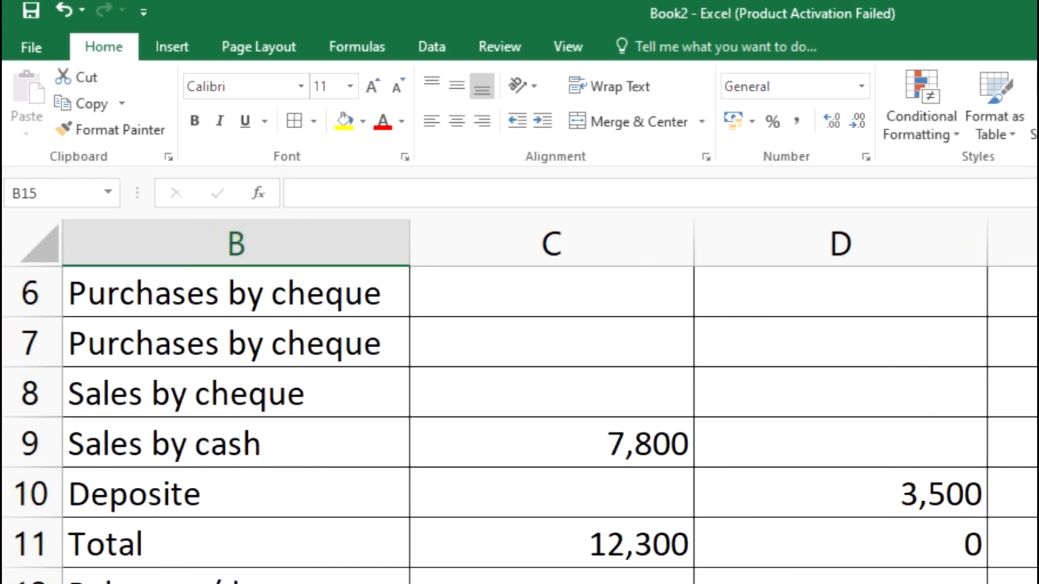
scroll(194, 563, "down", 2)
scroll(194, 563, "up", 4)
scroll(194, 563, "down", 2)
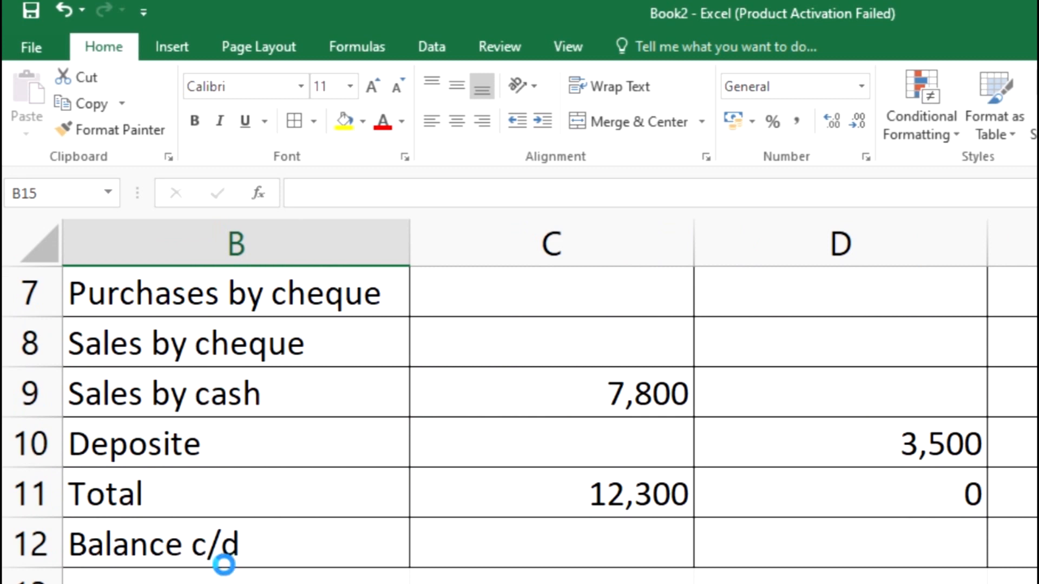
scroll(224, 564, "down", 2)
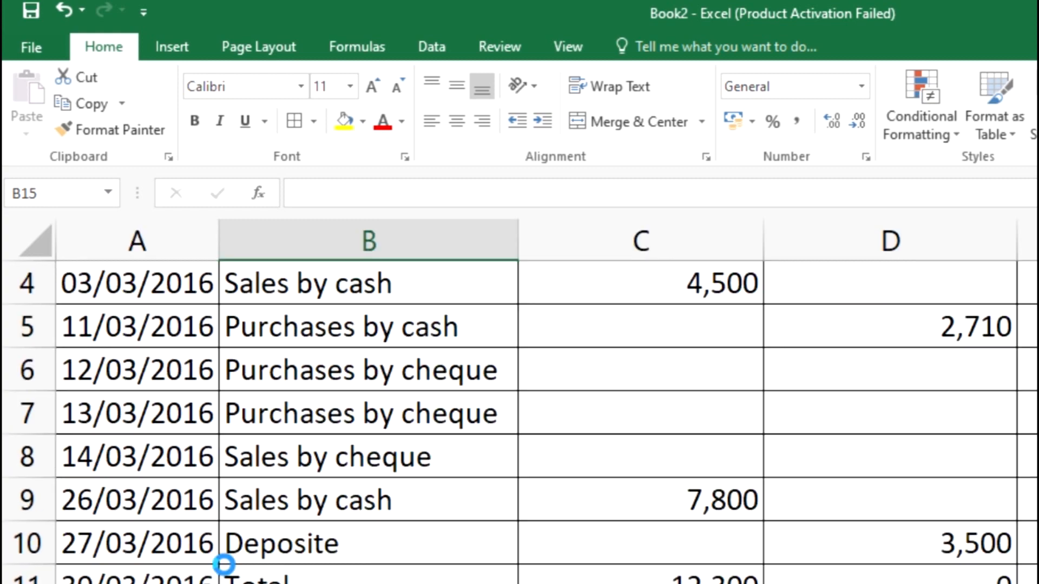
scroll(224, 565, "down", 4)
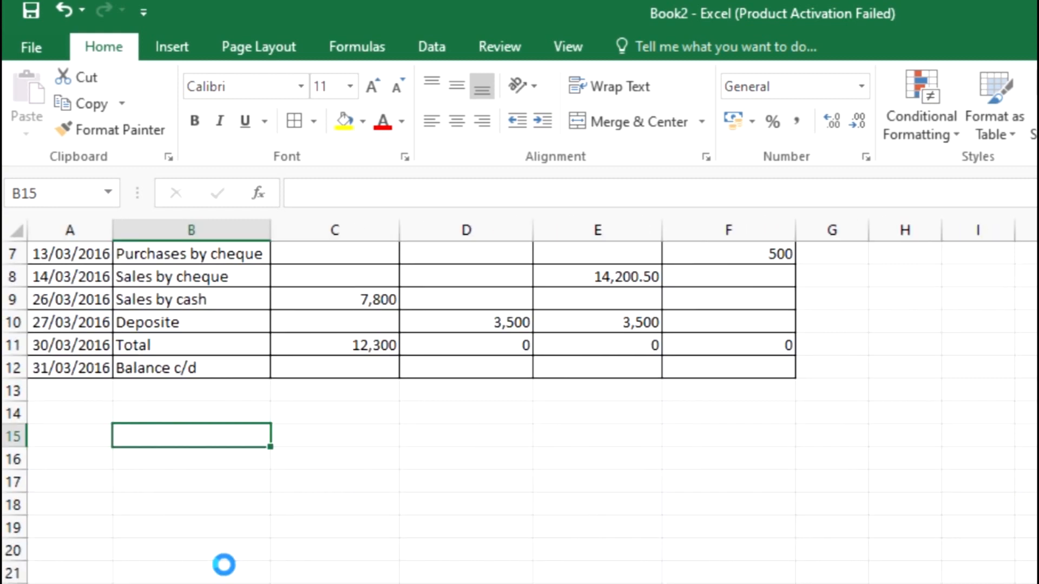
scroll(224, 565, "down", 1)
scroll(224, 564, "up", 4)
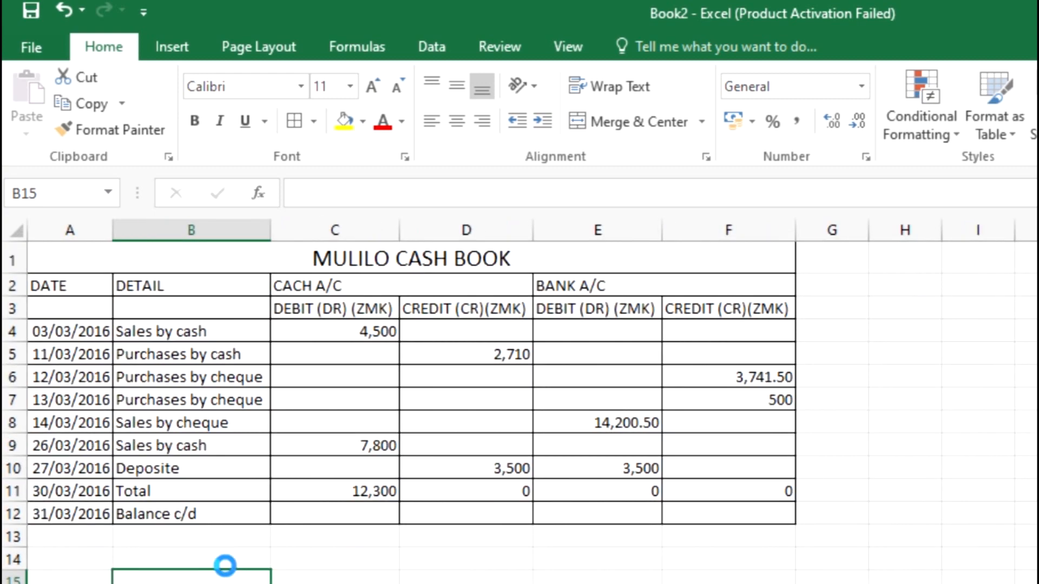
scroll(224, 564, "up", 1)
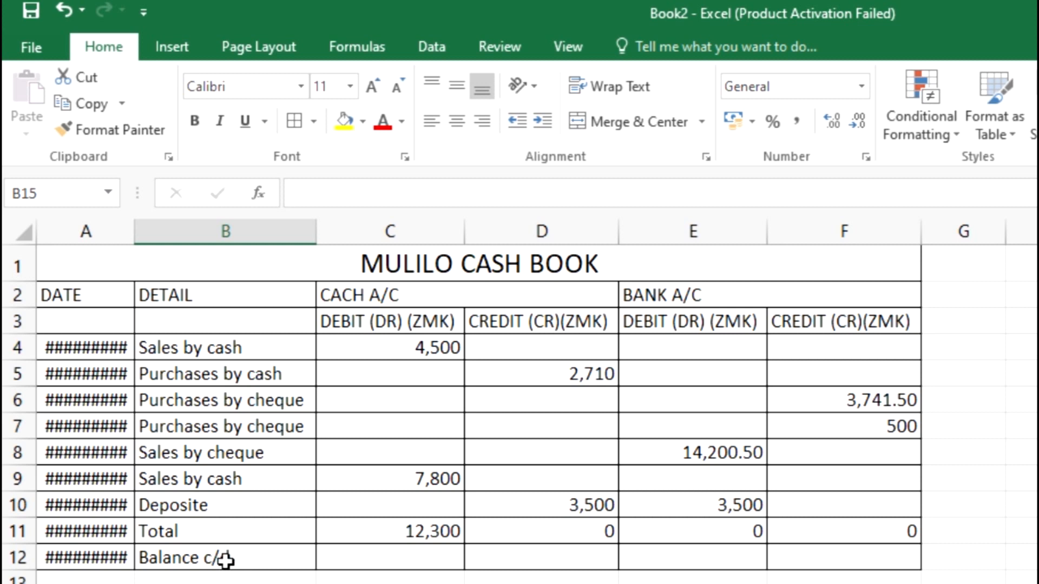
left_click(224, 560)
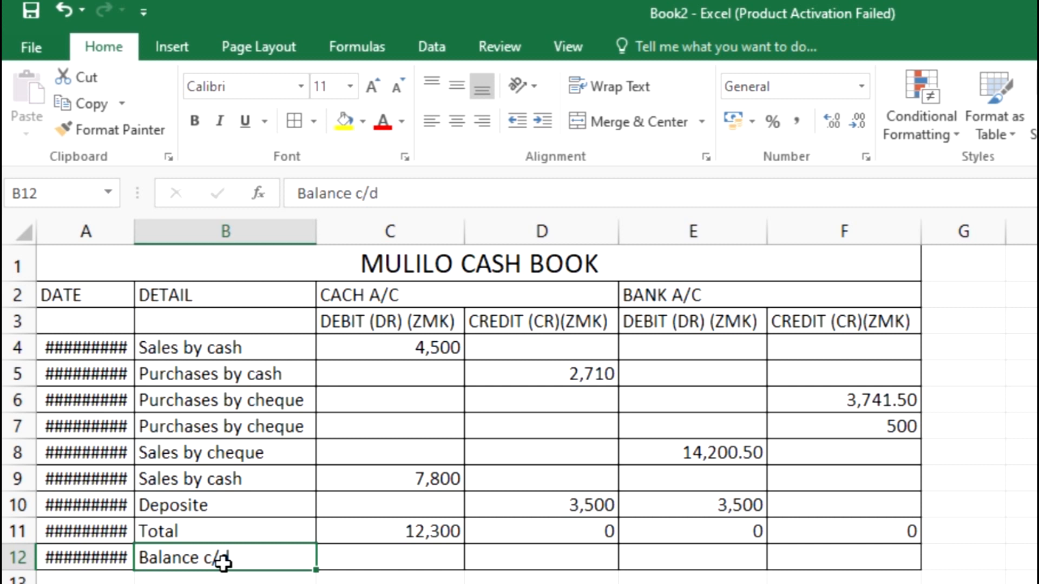
left_click(355, 522)
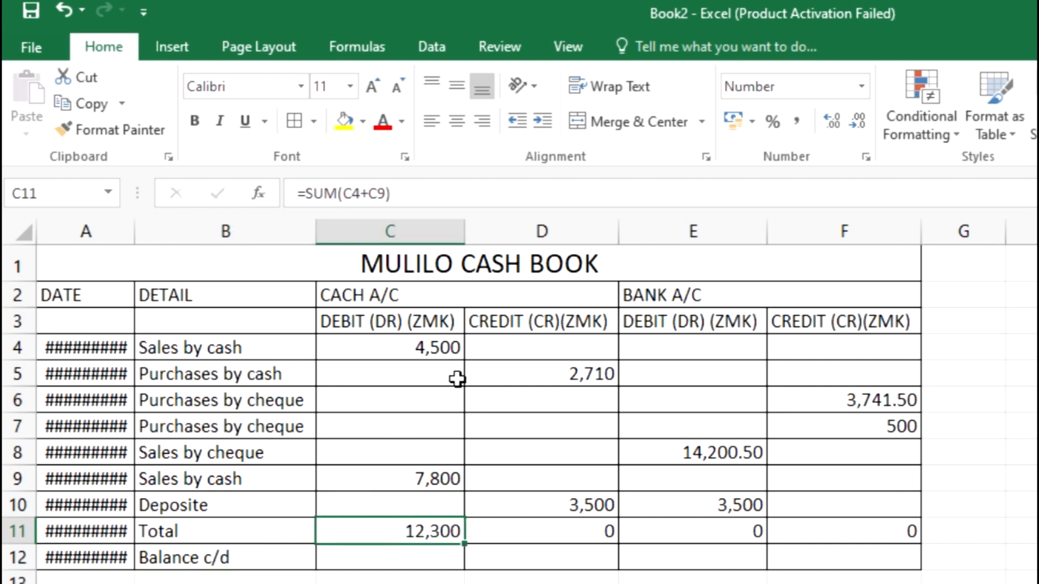
left_click(580, 374)
left_click(591, 350)
left_click_drag(590, 350, 600, 501)
left_click(600, 501)
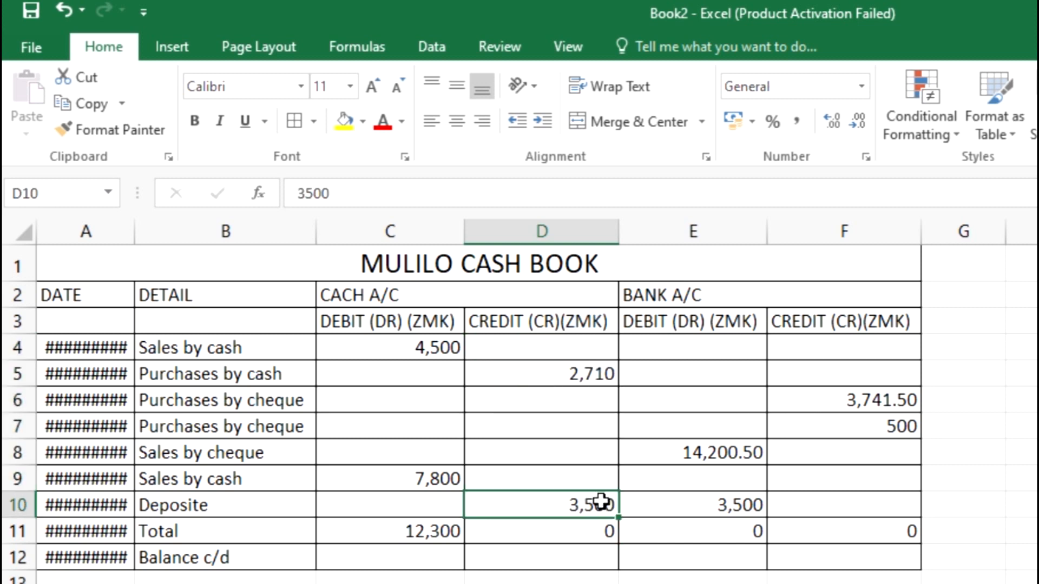
left_click(412, 348)
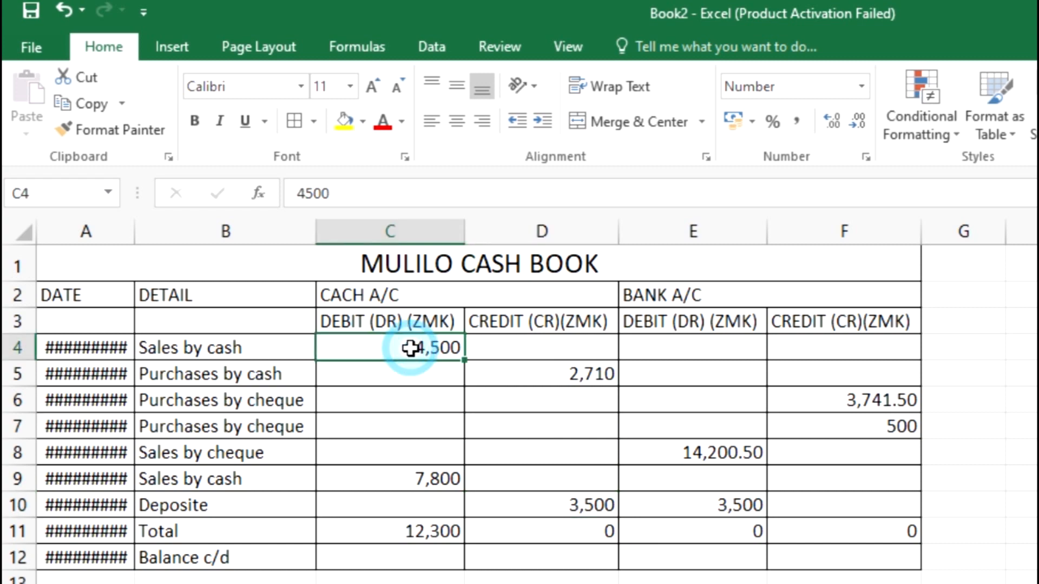
left_click_drag(362, 351, 380, 479)
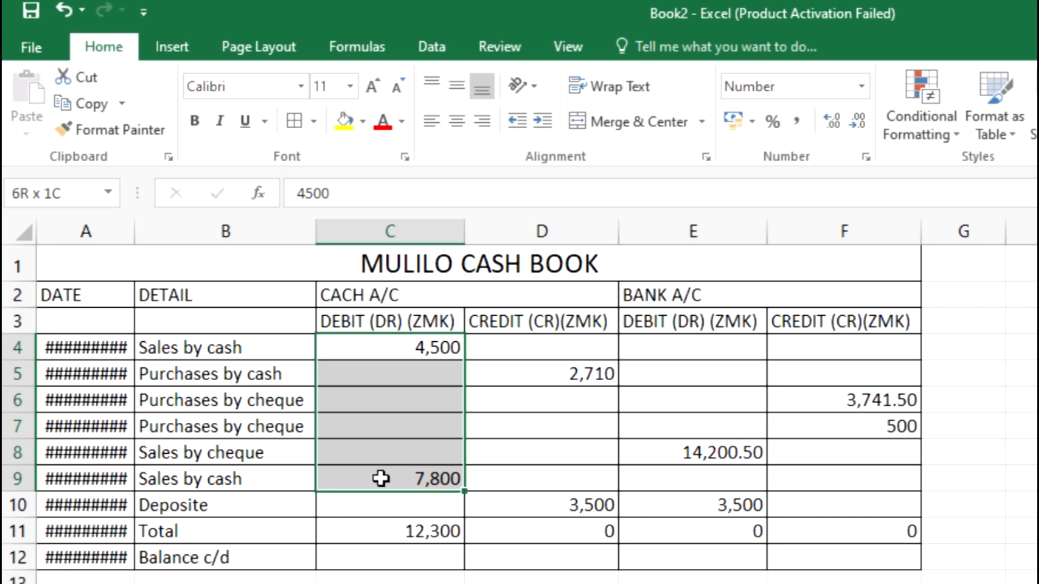
left_click_drag(381, 479, 381, 478)
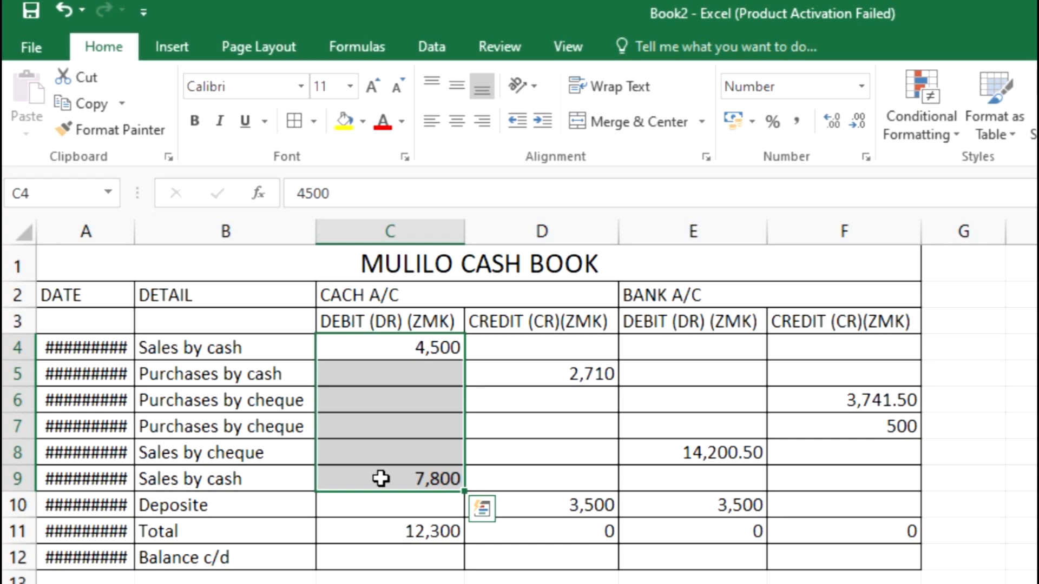
left_click(386, 557)
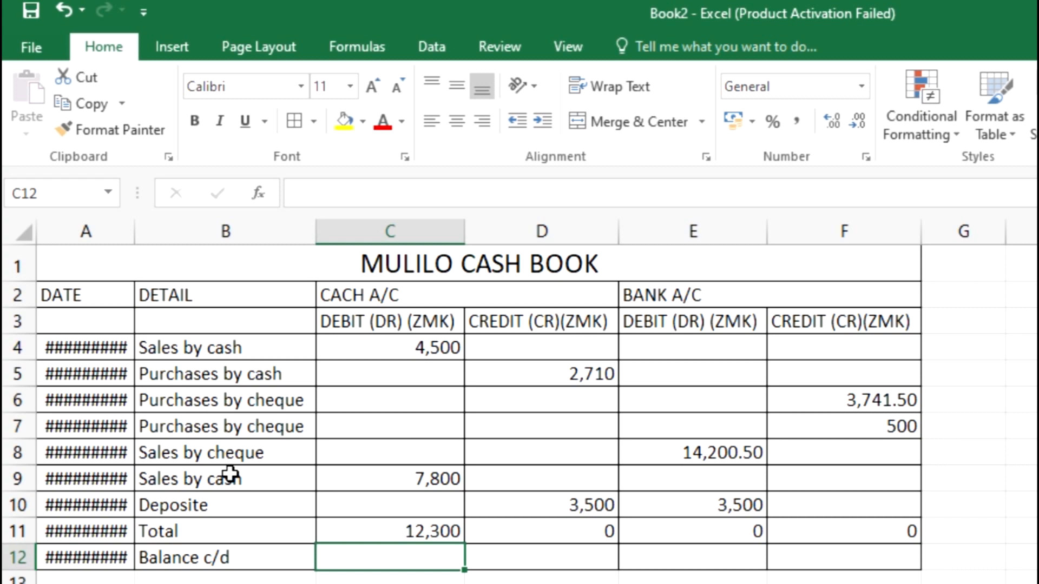
scroll(230, 475, "down", 1)
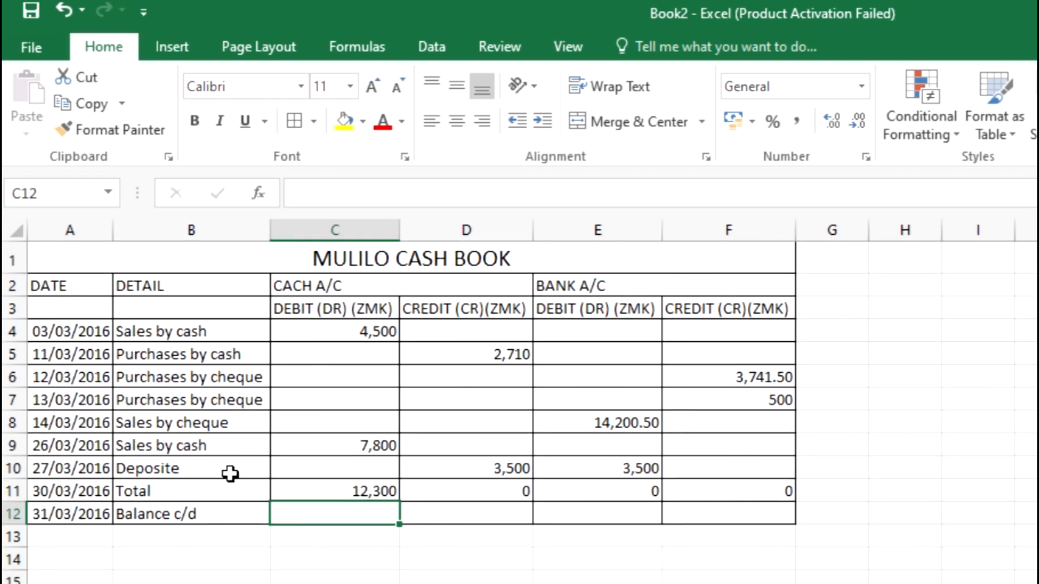
scroll(230, 474, "up", 2)
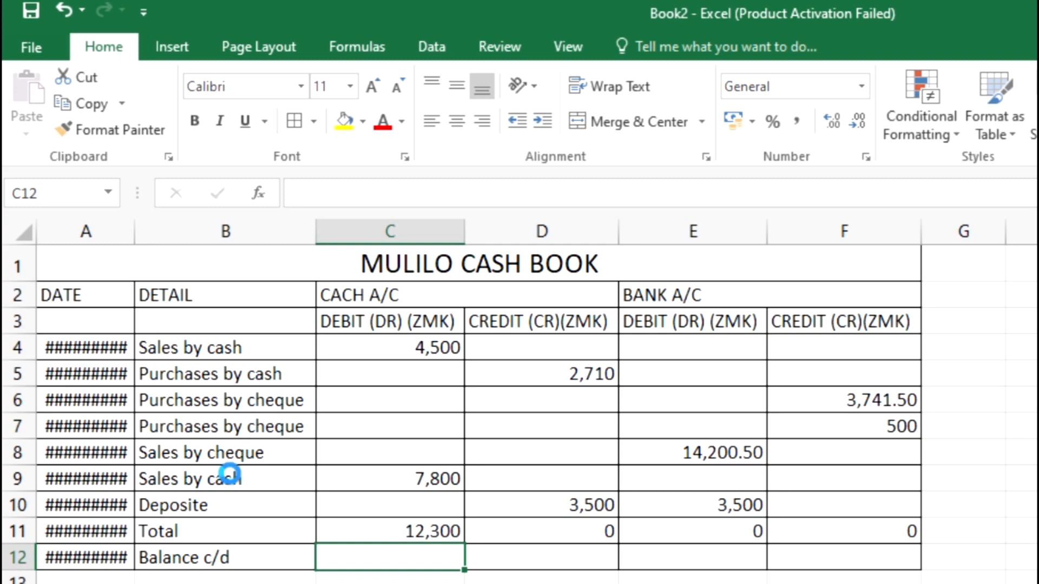
scroll(230, 474, "up", 1)
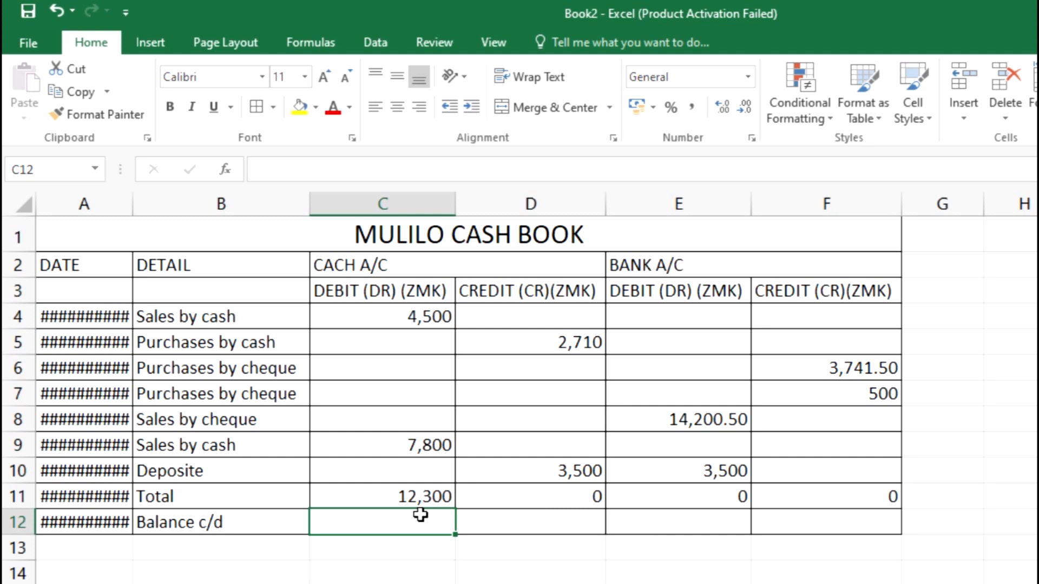
Enter =SUM(D4:D10) in C12, totalling the cash credits to 6210
double_click(421, 517)
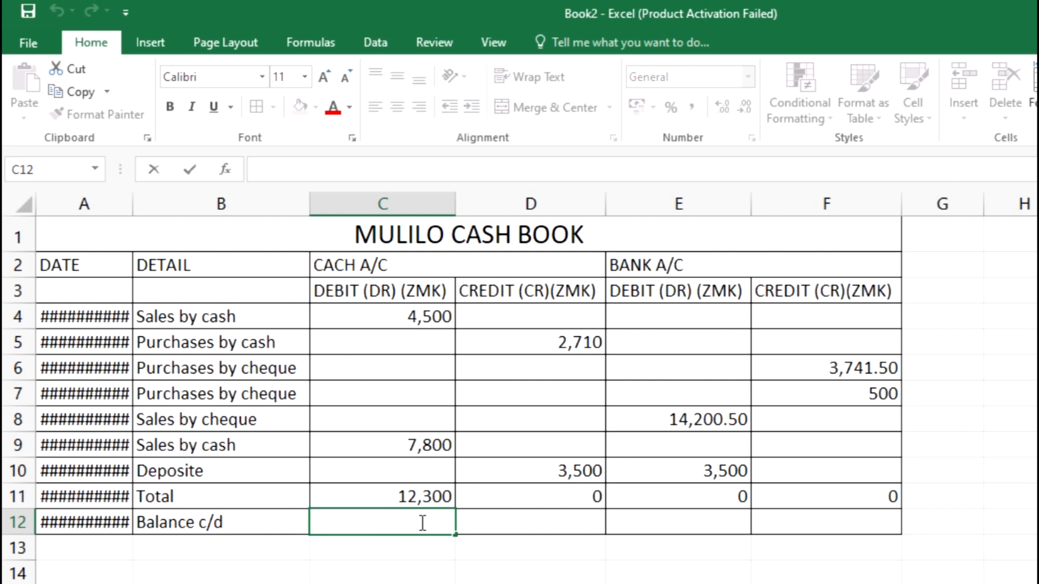
type("=")
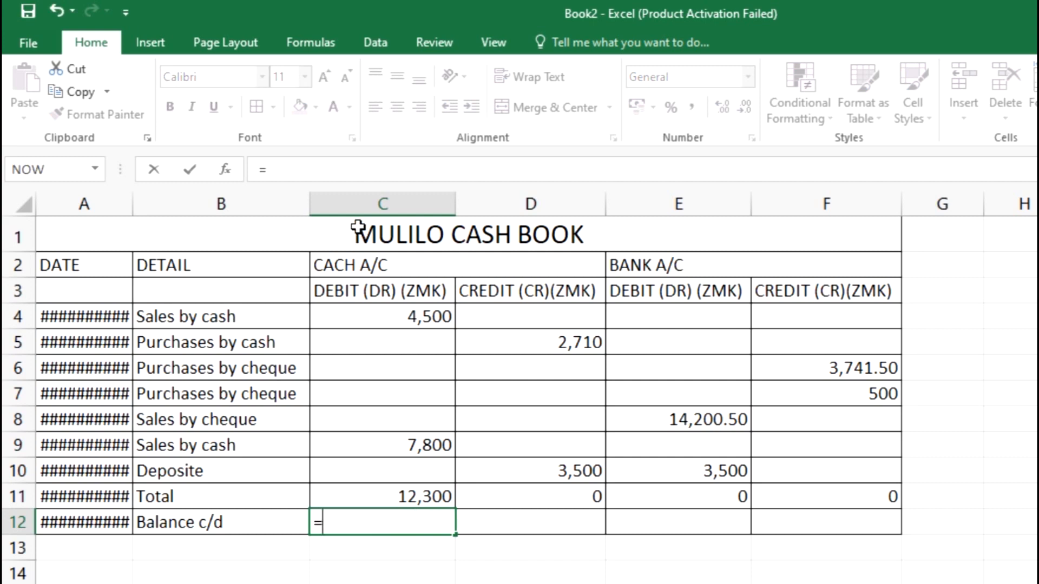
left_click(328, 172)
type("SUM")
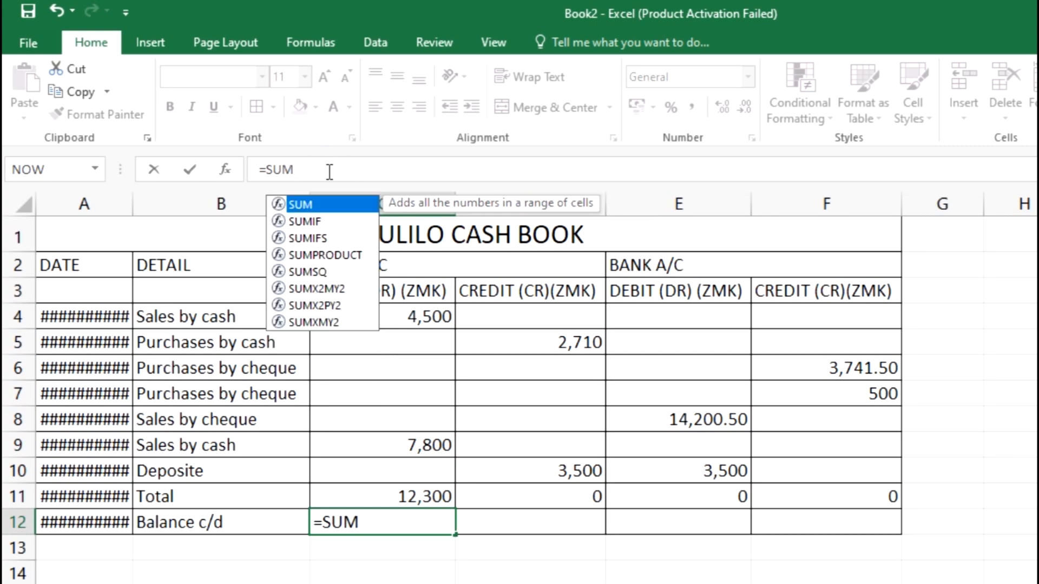
double_click(298, 204)
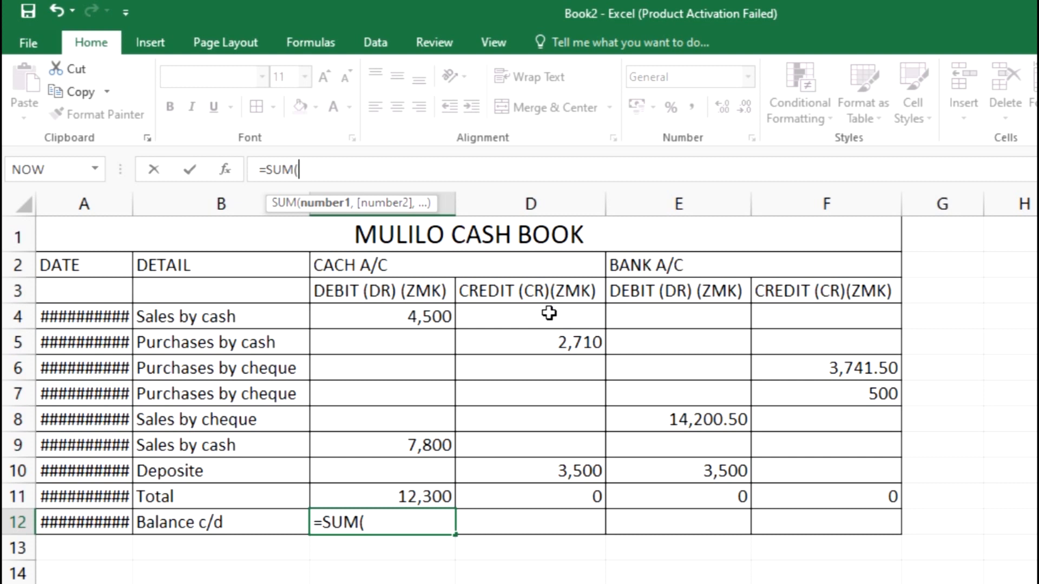
left_click_drag(549, 317, 562, 463)
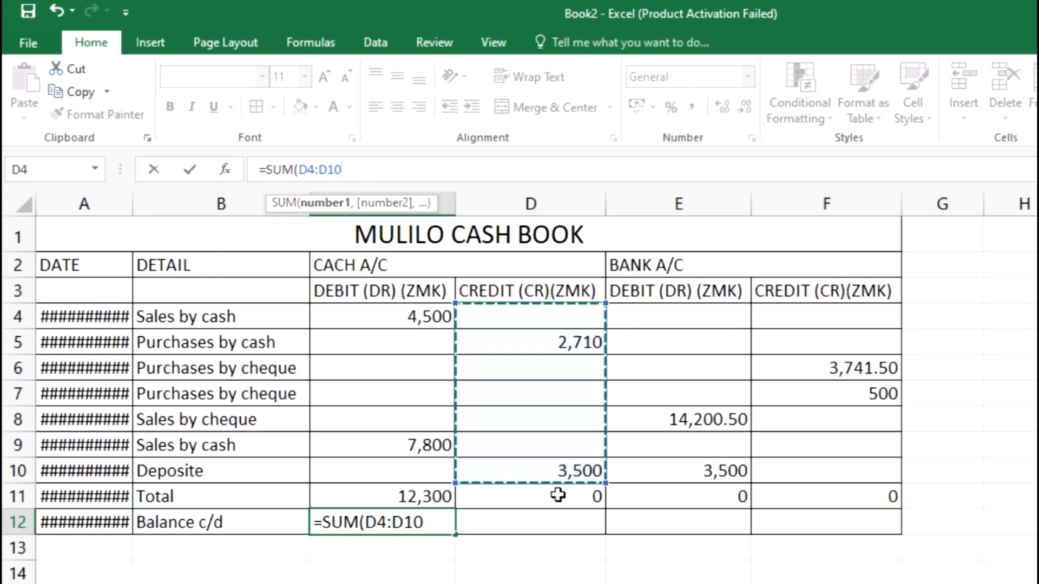
left_click(16, 495)
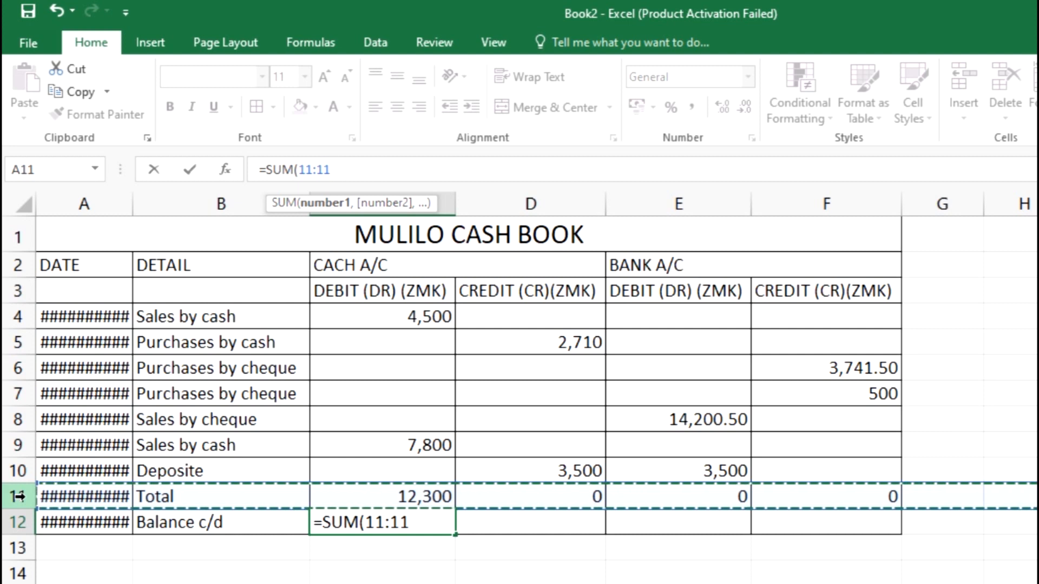
left_click(559, 314)
left_click_drag(545, 314, 547, 463)
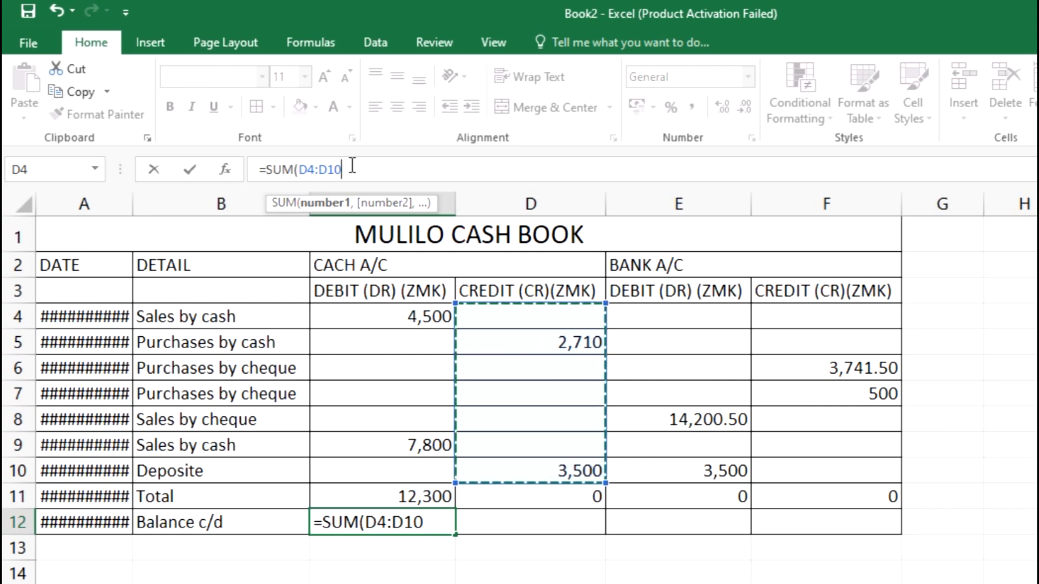
type(")")
key("ctrl+Return")
left_click(366, 177)
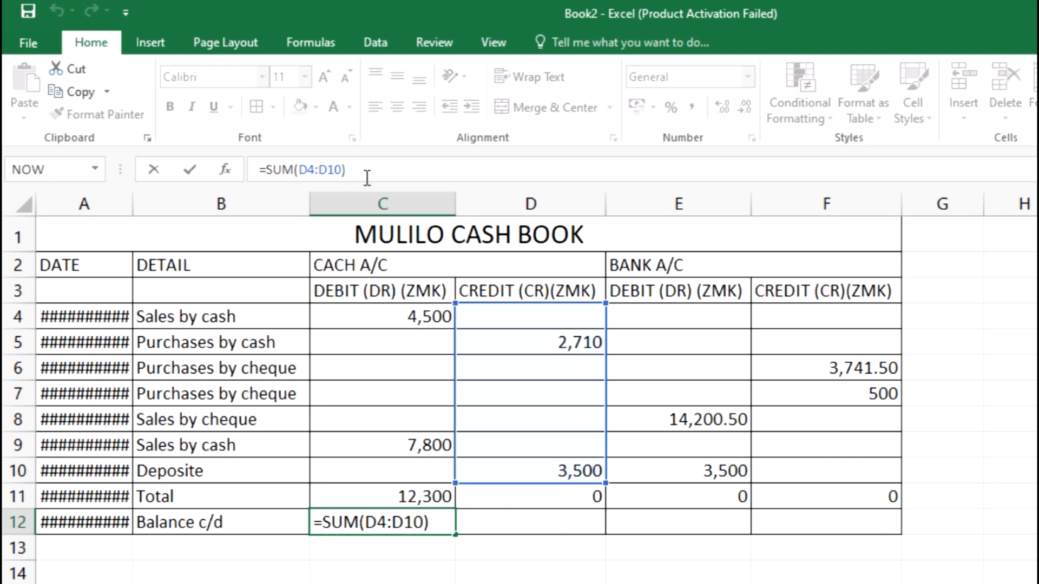
Extend C12 to =SUM(D4:D10)/SUM(C4:C10), which displays 0.504878049
type("/SUM")
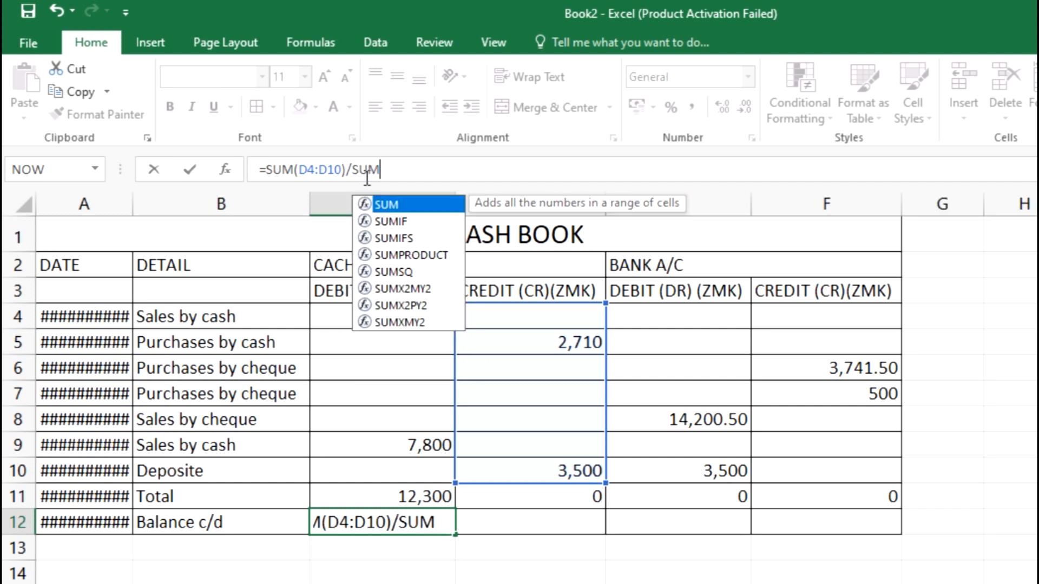
double_click(387, 206)
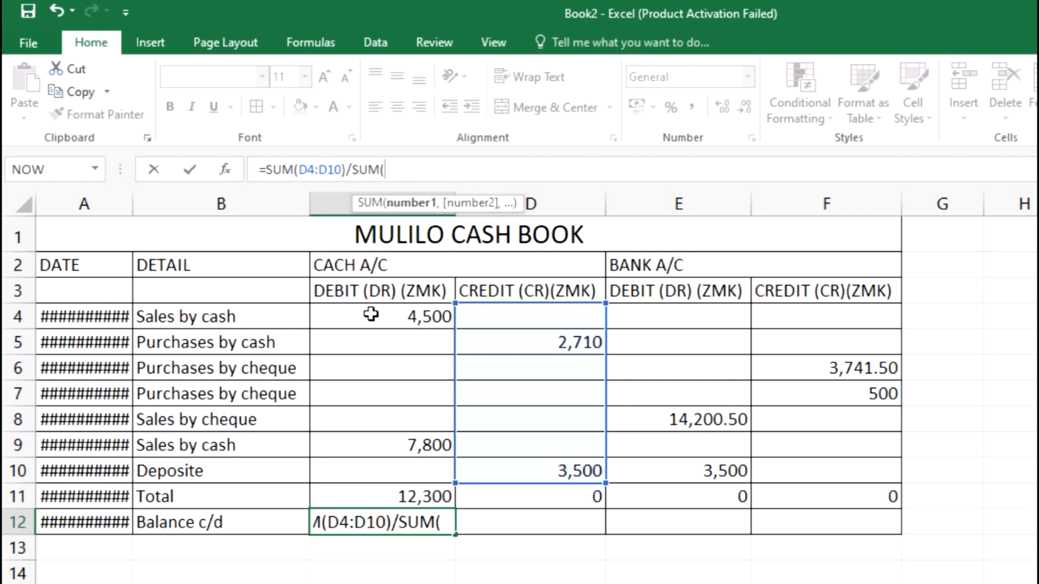
left_click_drag(363, 316, 373, 461)
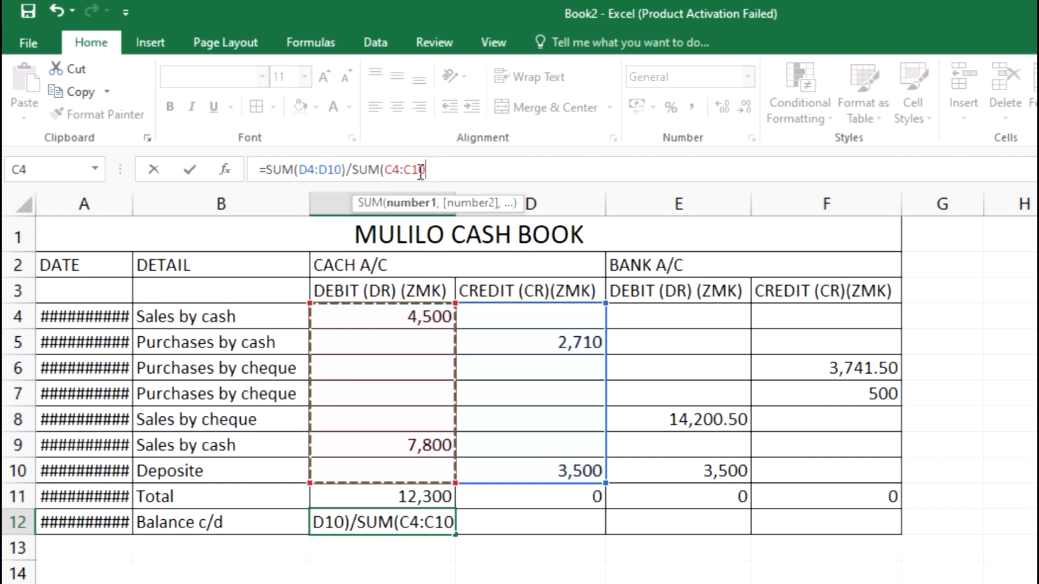
left_click_drag(266, 169, 428, 169)
left_click(352, 168)
left_click(436, 169)
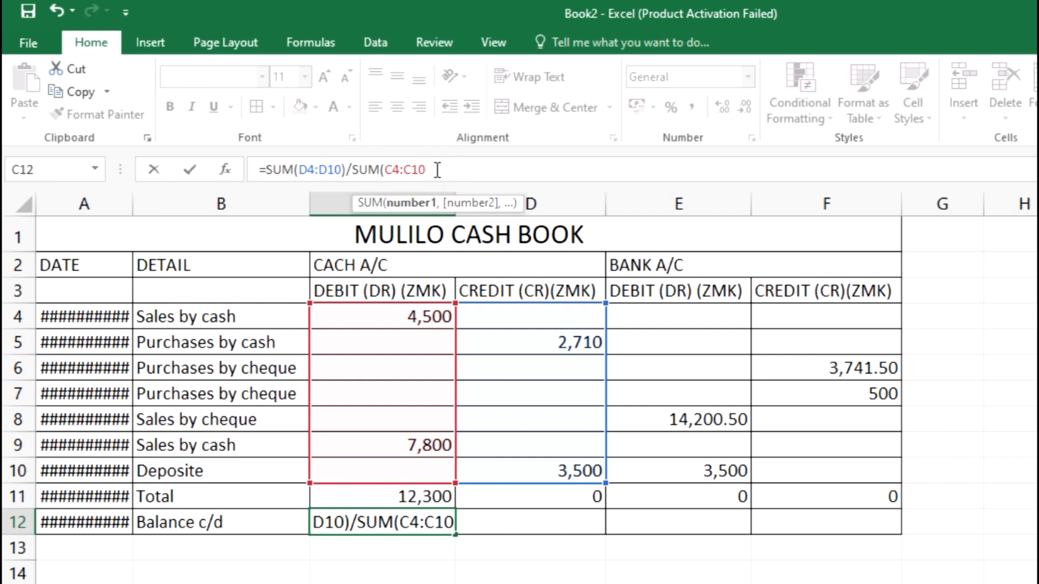
type(")")
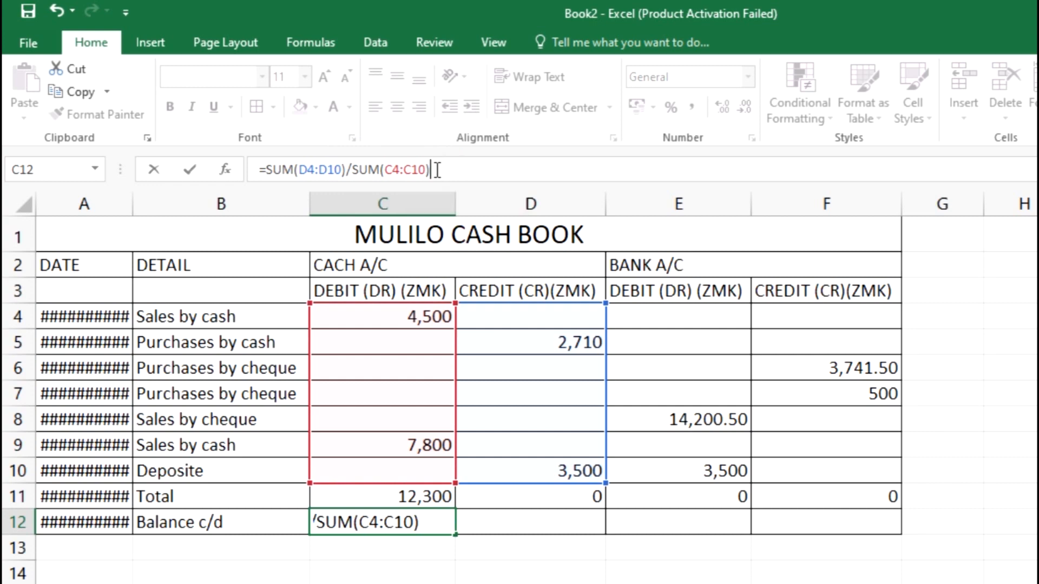
key("Return")
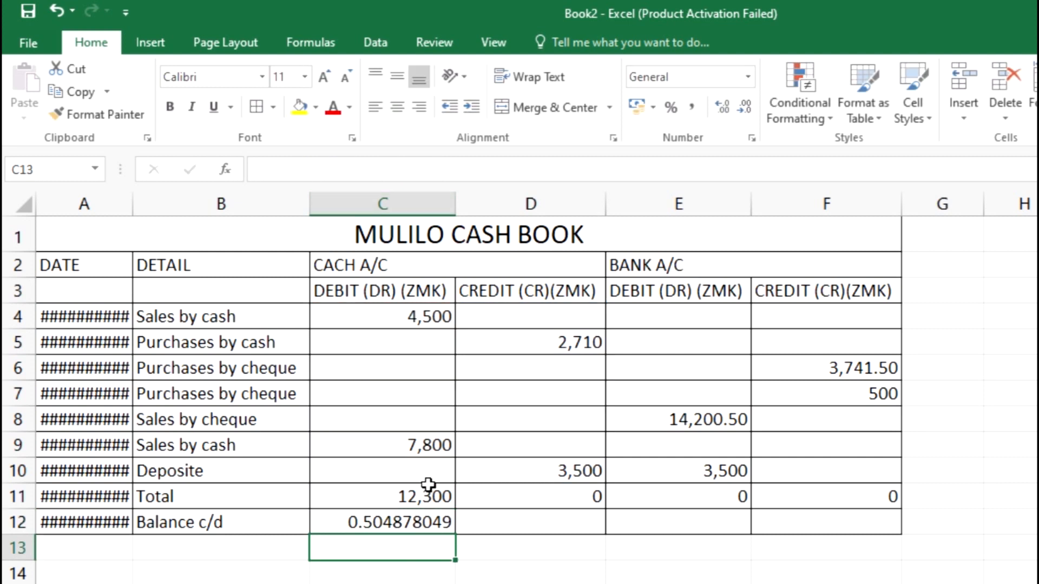
Review the C12 balance formula and B12 label, then return to the exam's final tasks
left_click(401, 523)
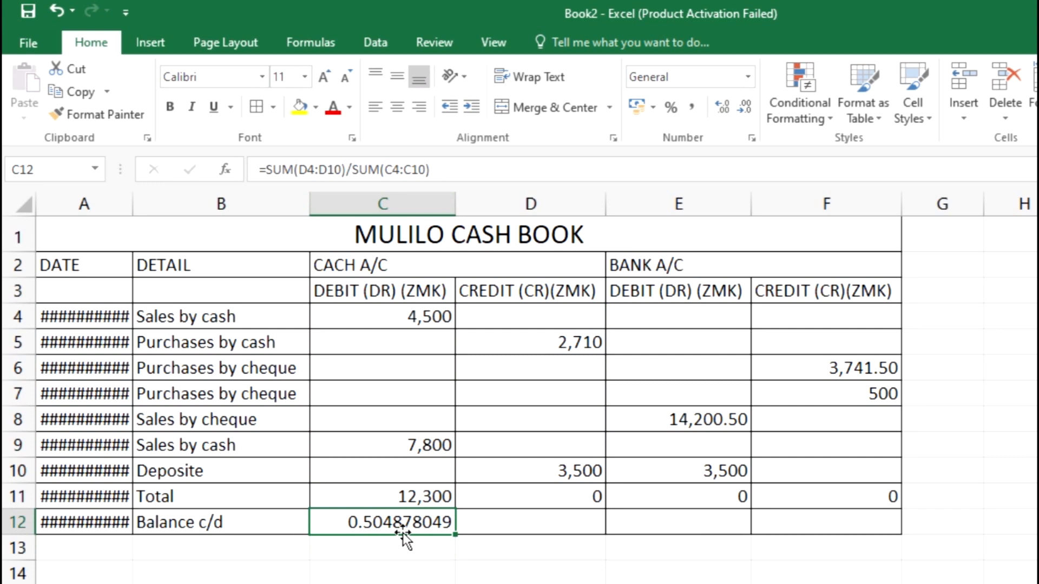
scroll(322, 498, "down", 1, "ctrl")
scroll(322, 502, "down", 1, "ctrl")
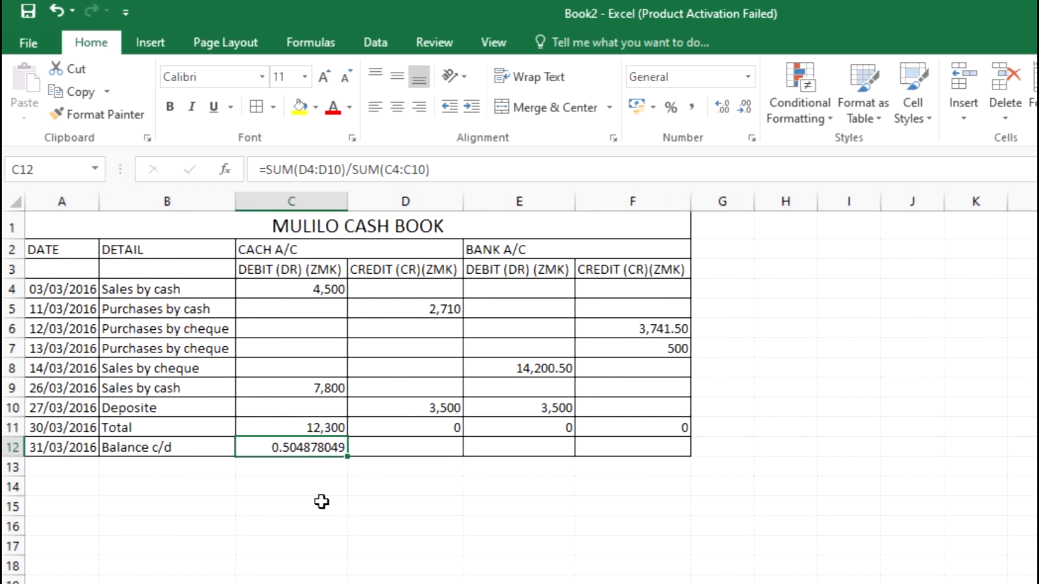
left_click(322, 501)
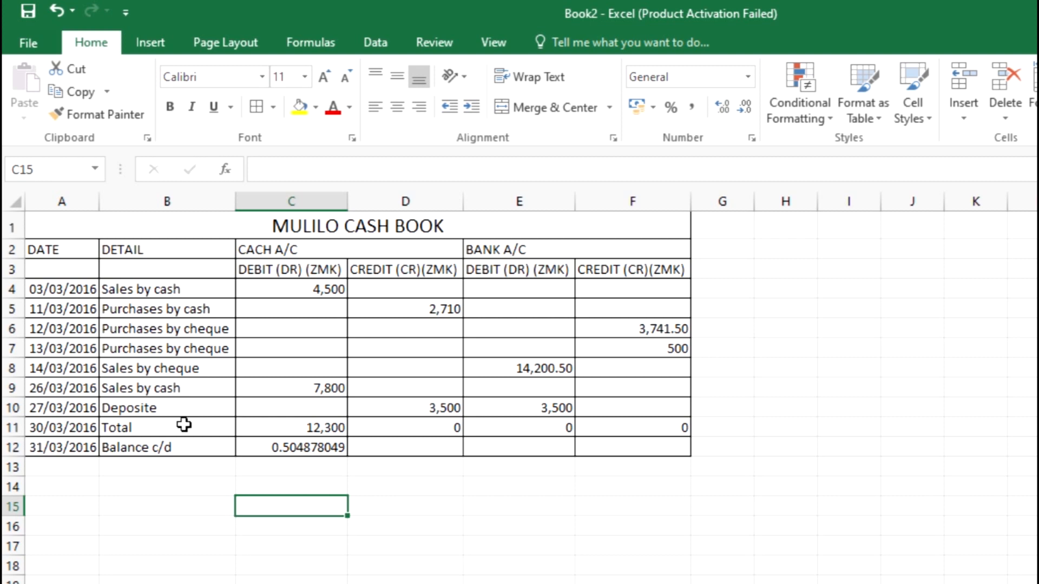
left_click(184, 447)
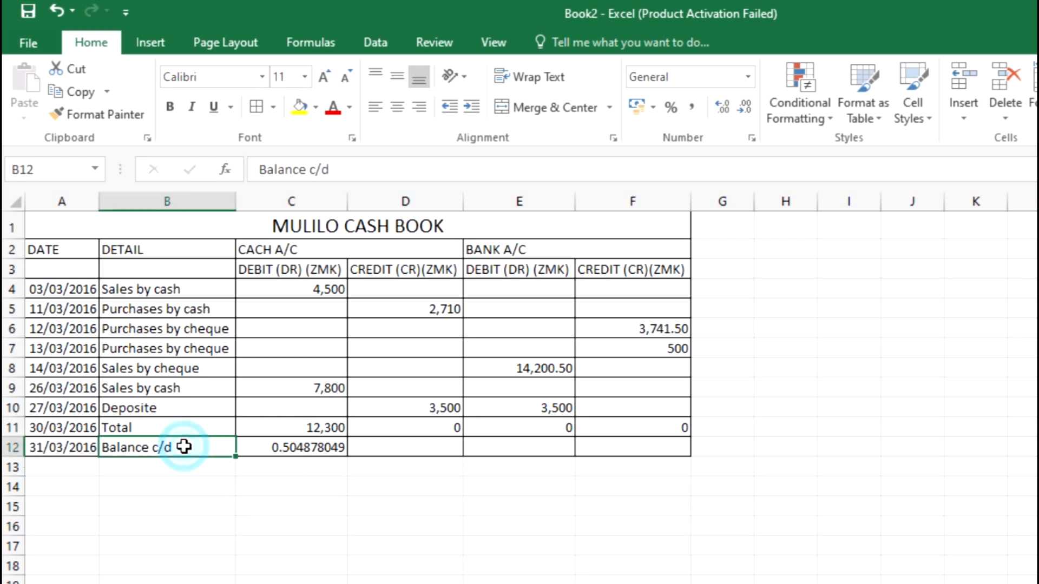
left_click(300, 446)
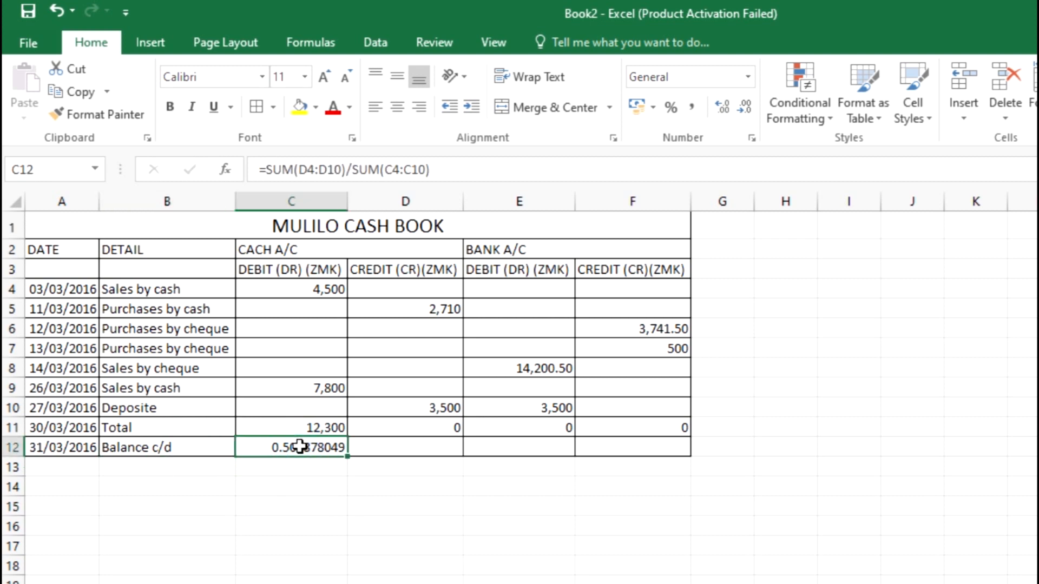
key("alt+Tab")
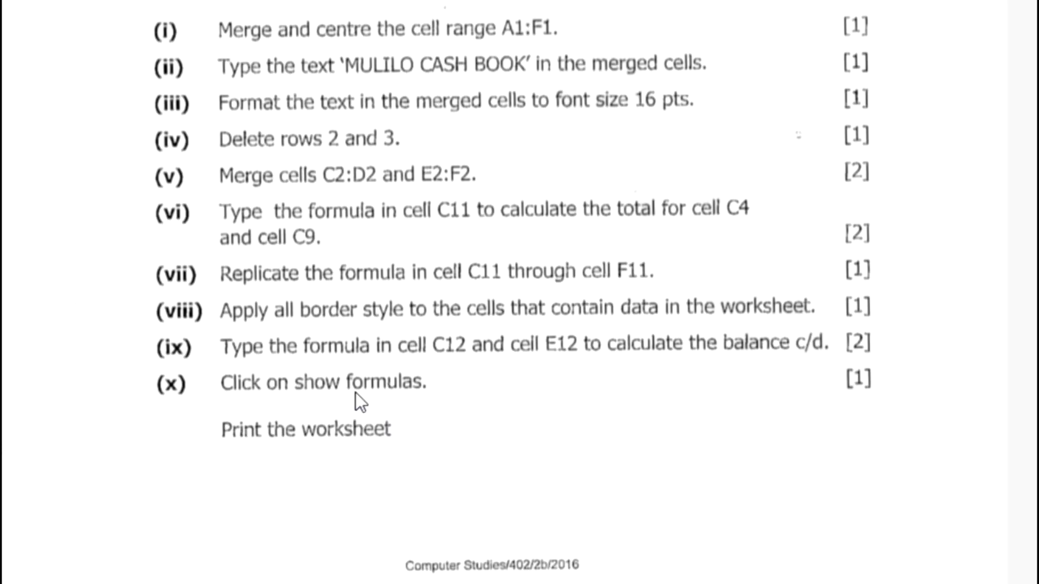
Turn on Show Formulas and inspect the totals formulas in C11 and E11
key("alt+Tab")
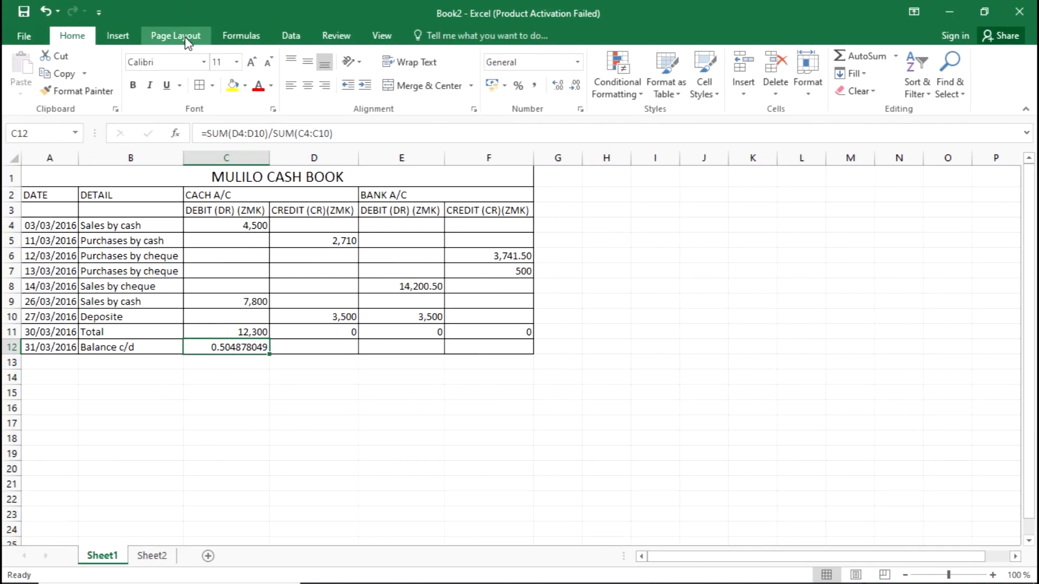
left_click(250, 41)
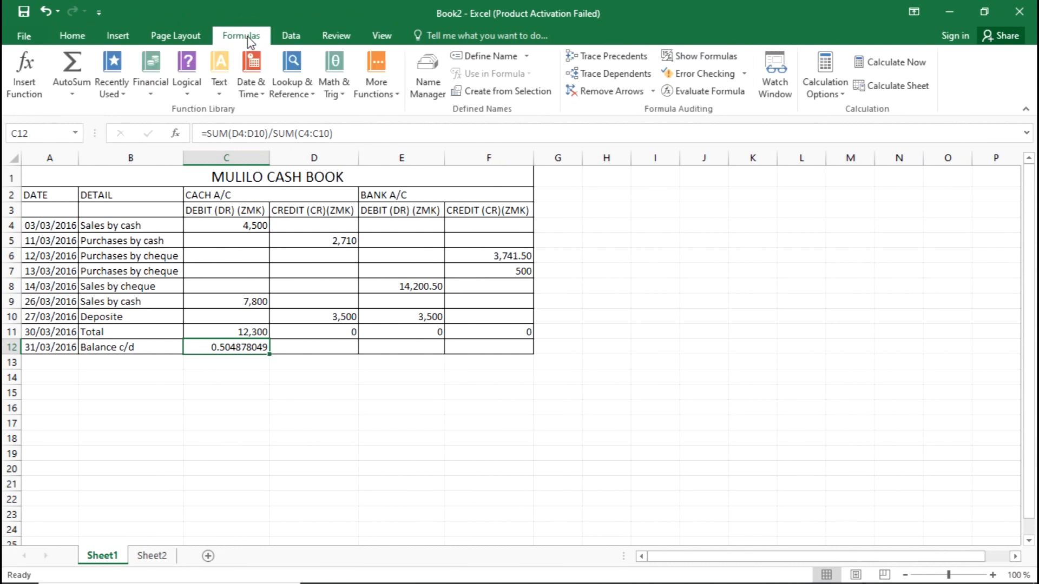
left_click(704, 57)
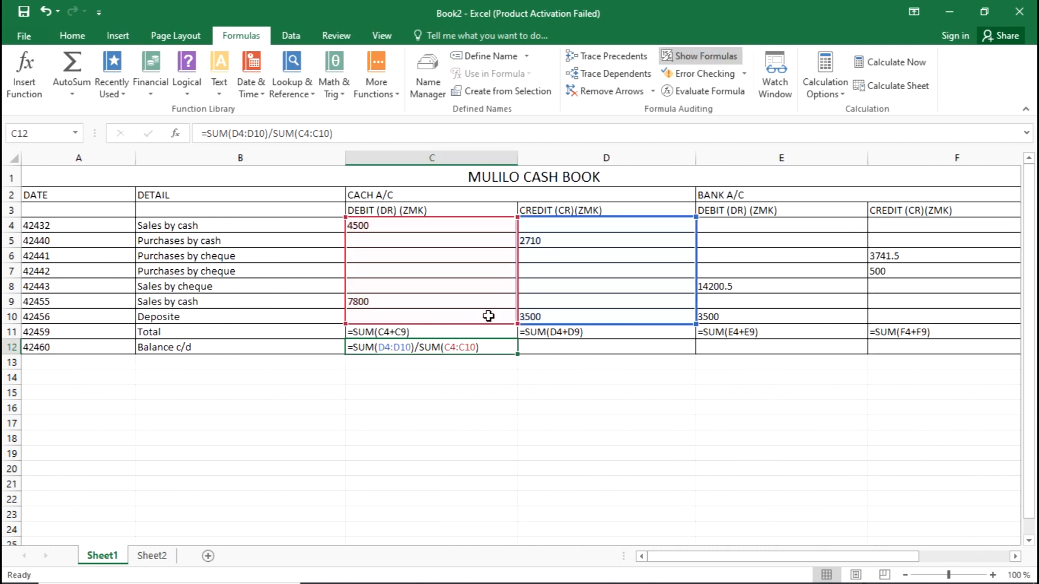
scroll(489, 316, "down", 4)
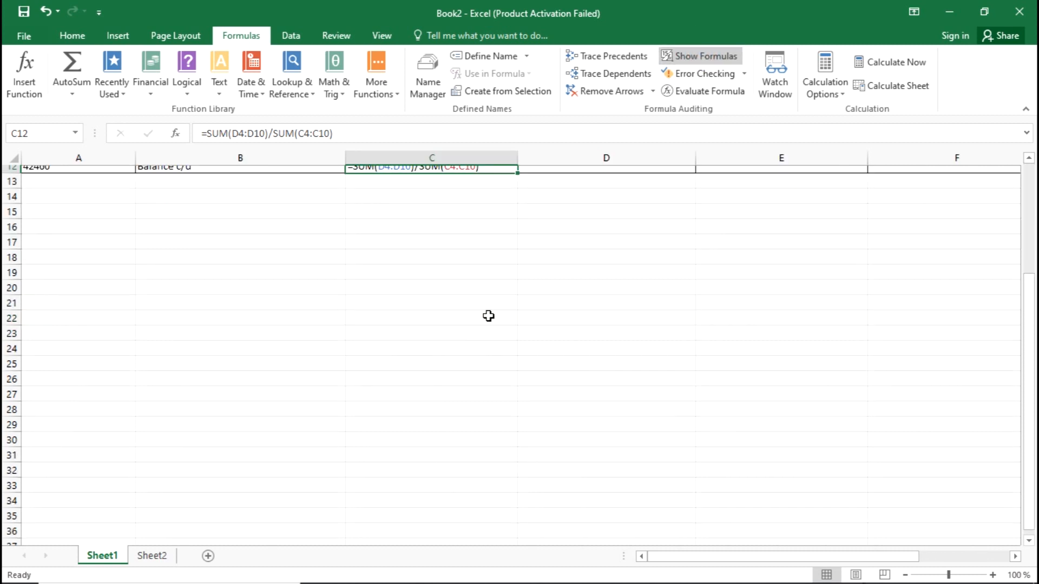
scroll(489, 316, "up", 4)
scroll(489, 316, "down", 1, "ctrl")
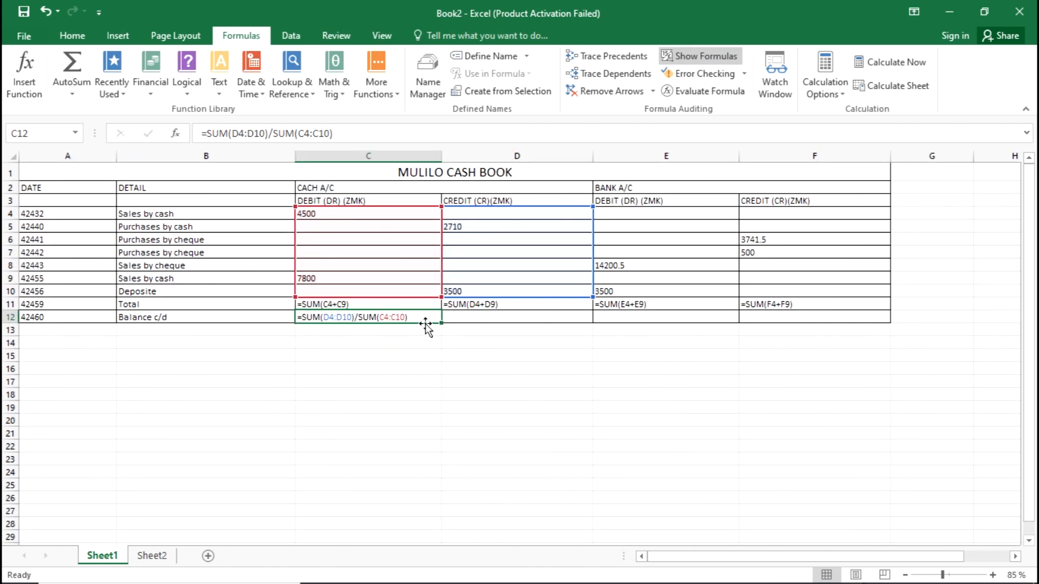
left_click(424, 306)
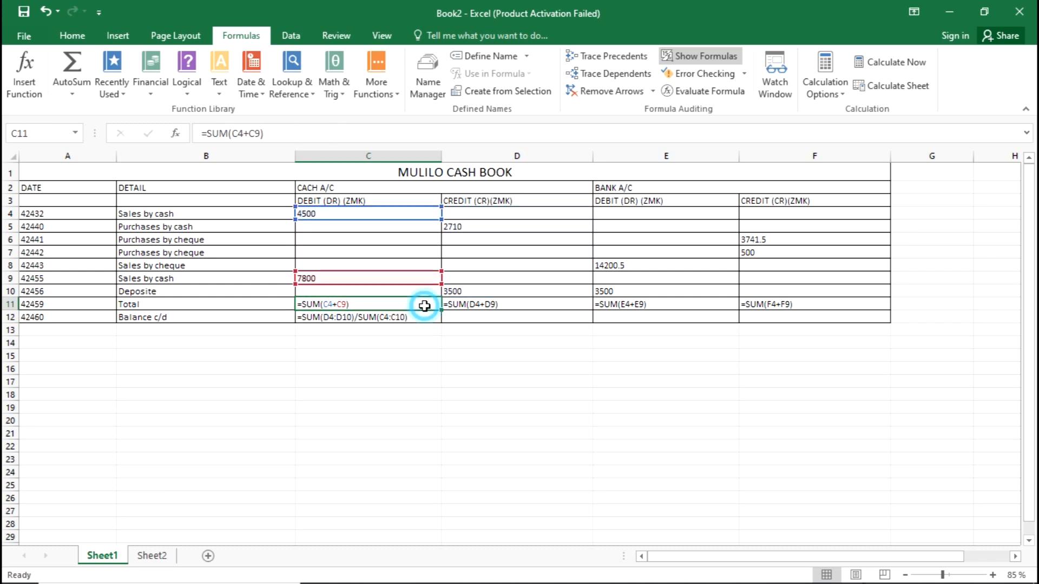
left_click(613, 304)
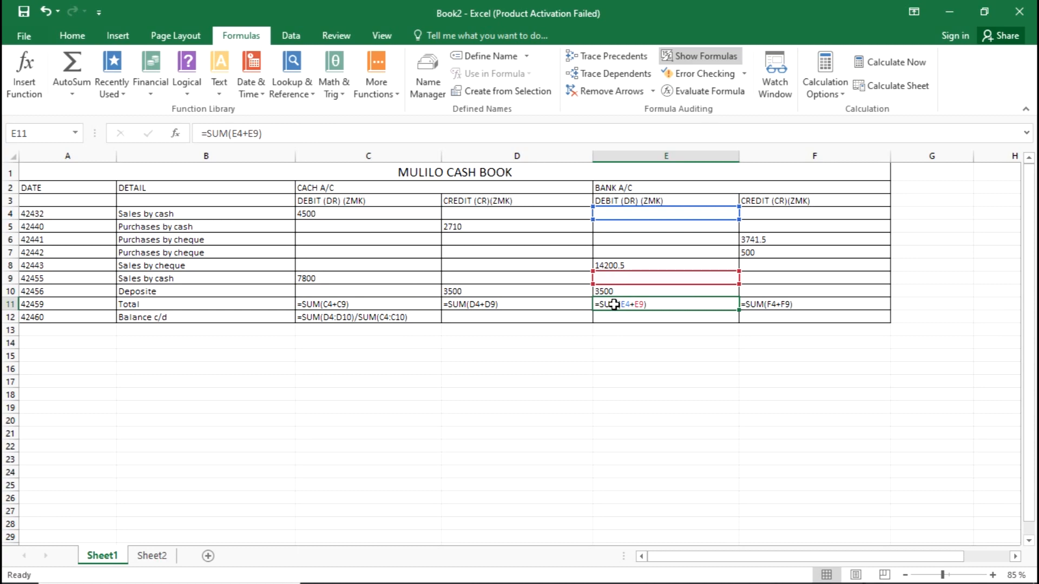
Compare against the exam questions, then review the balance c/d cells C12 and E12
key("alt+Tab")
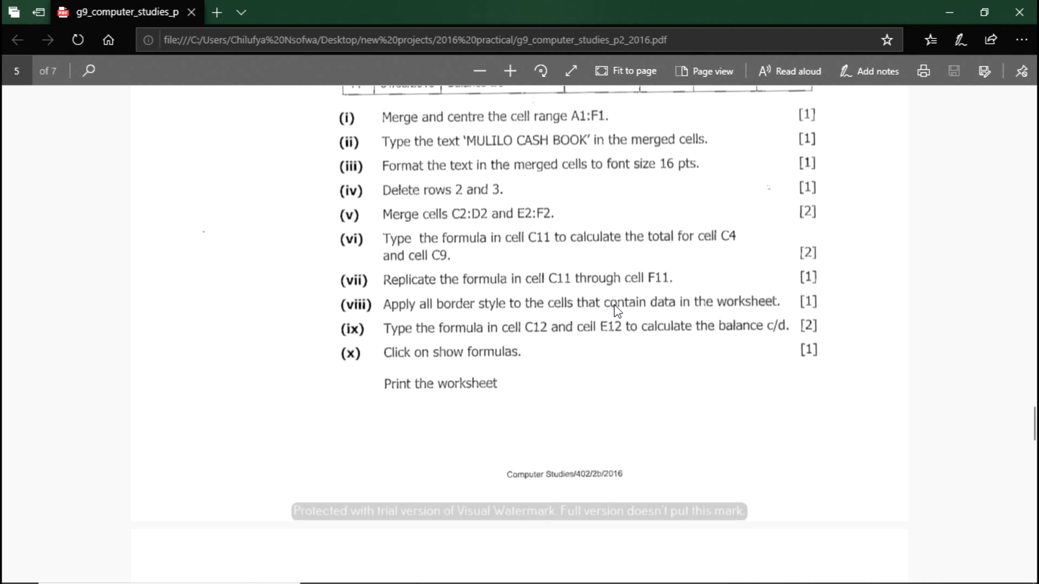
key("alt+Tab")
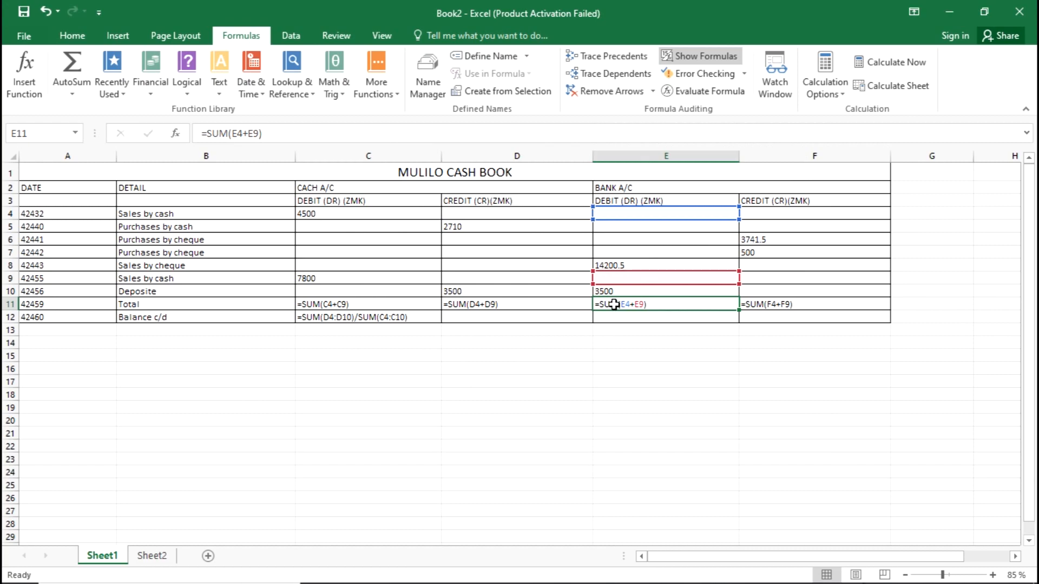
key("alt+Tab")
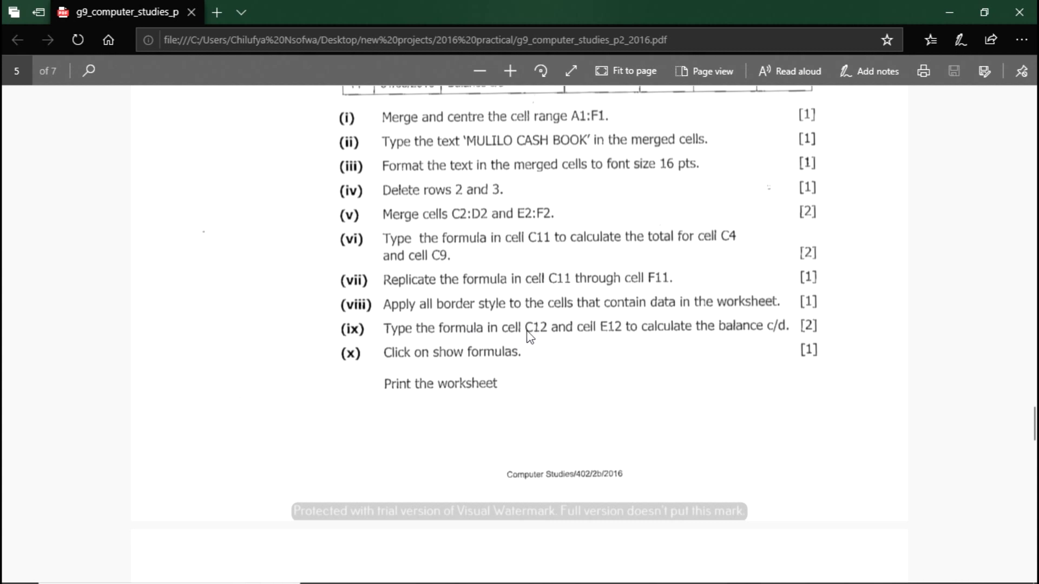
key("alt+Tab")
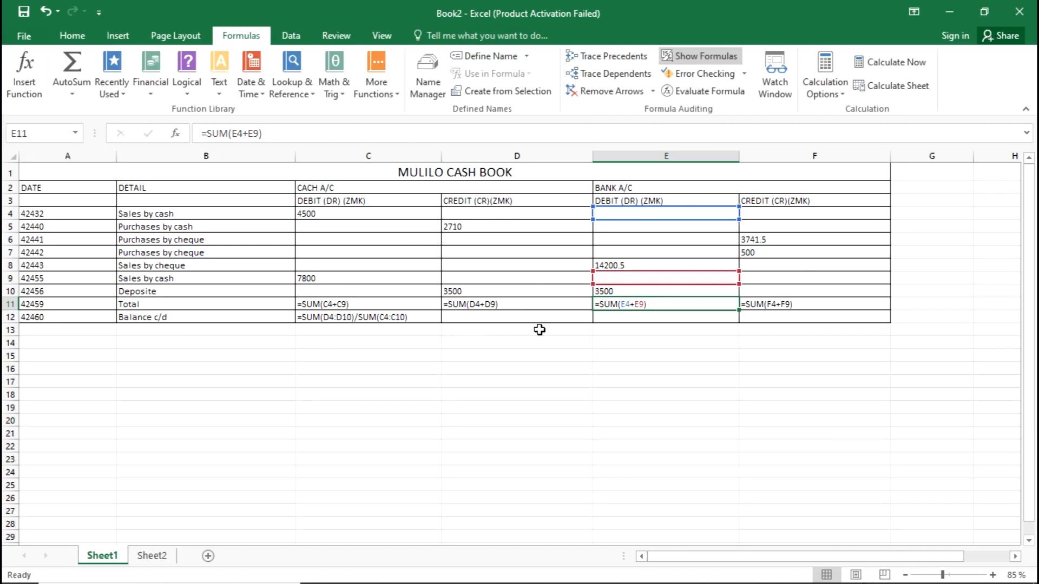
left_click(371, 317)
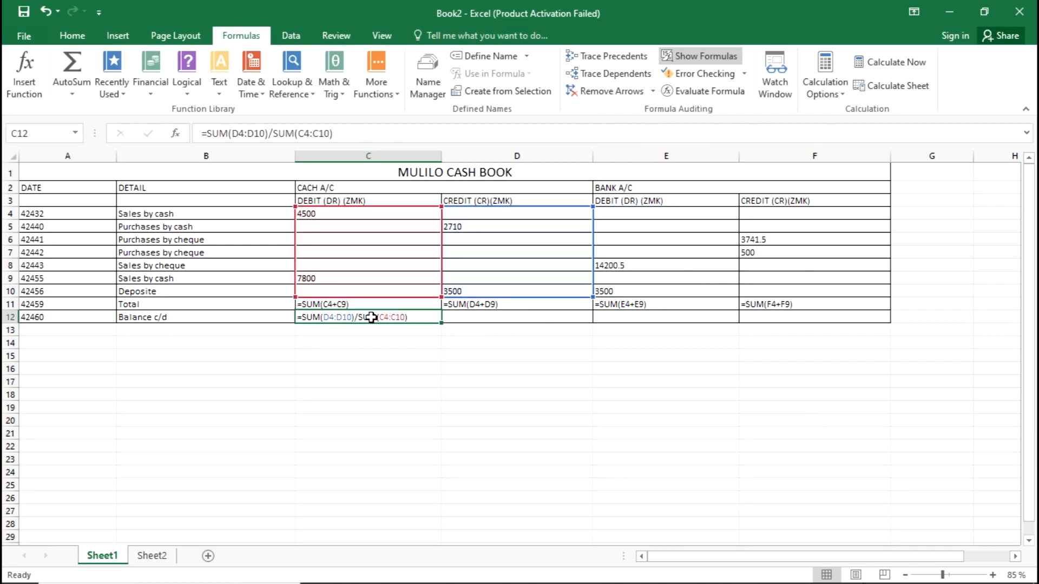
key("alt")
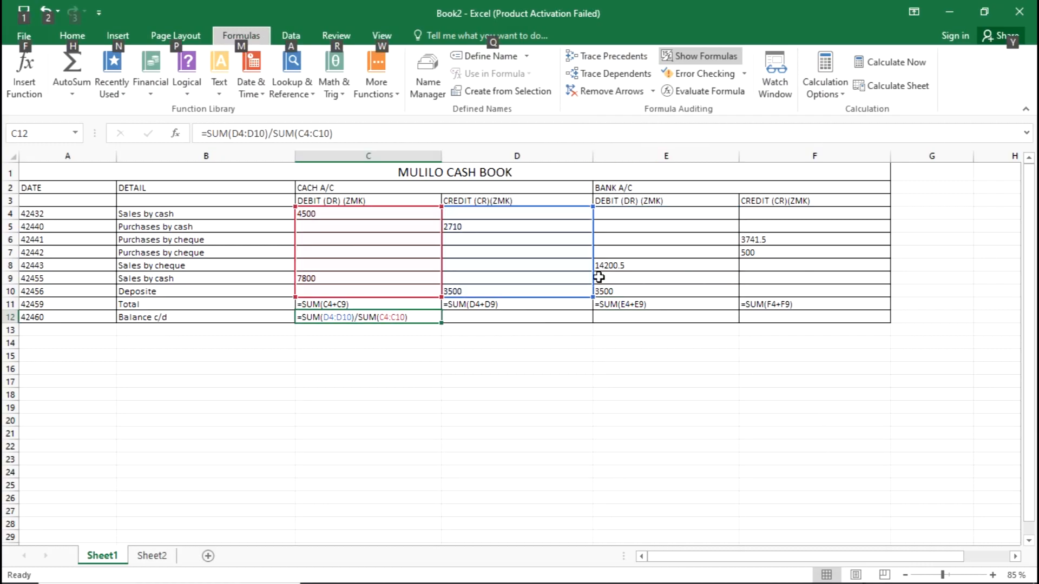
left_click(627, 317)
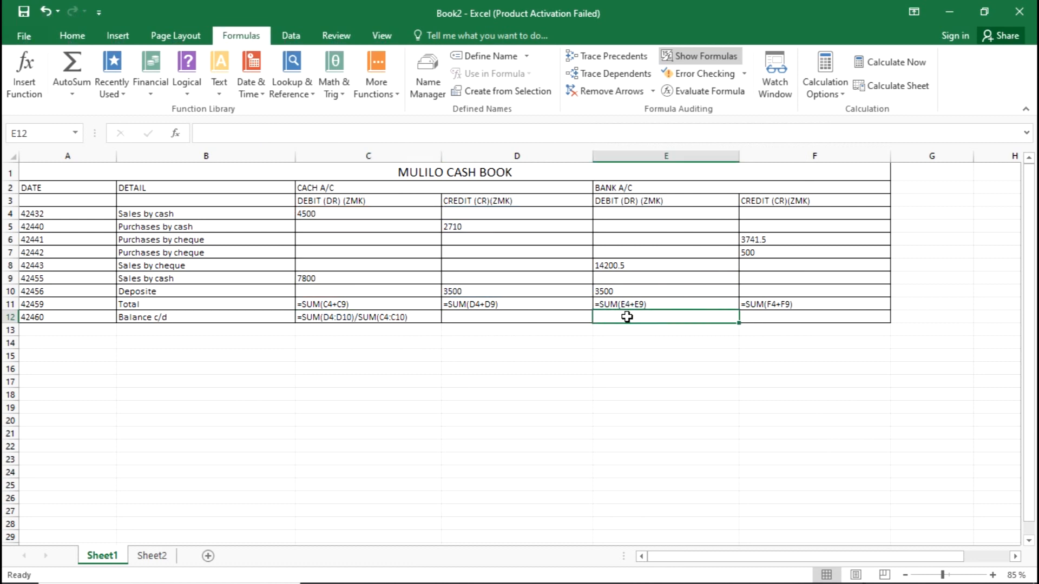
left_click(400, 318)
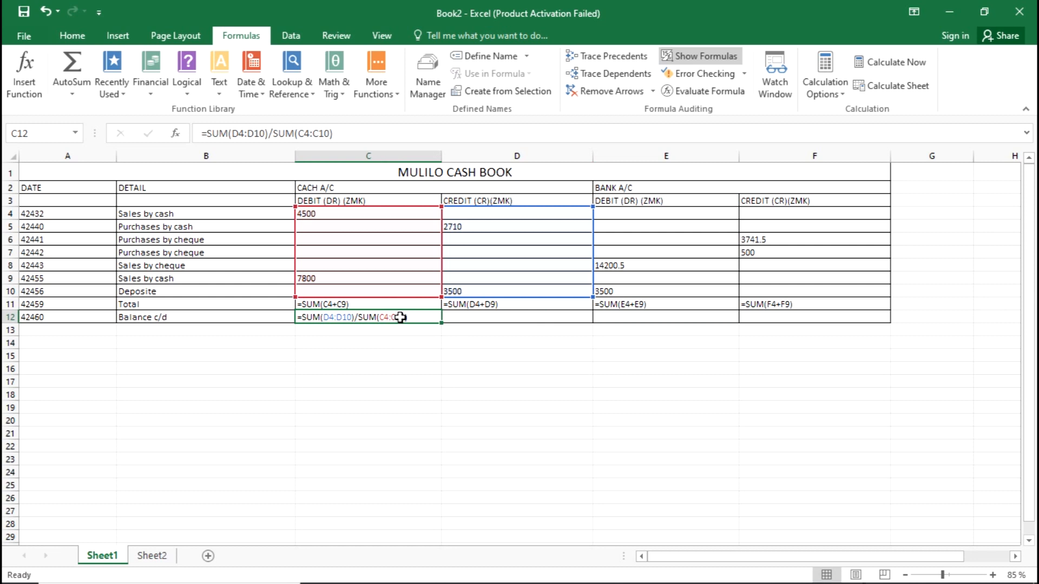
Copy the C12 balance c/d formula into E12 and clear the copy marquee
left_click(400, 317)
key("ctrl+c")
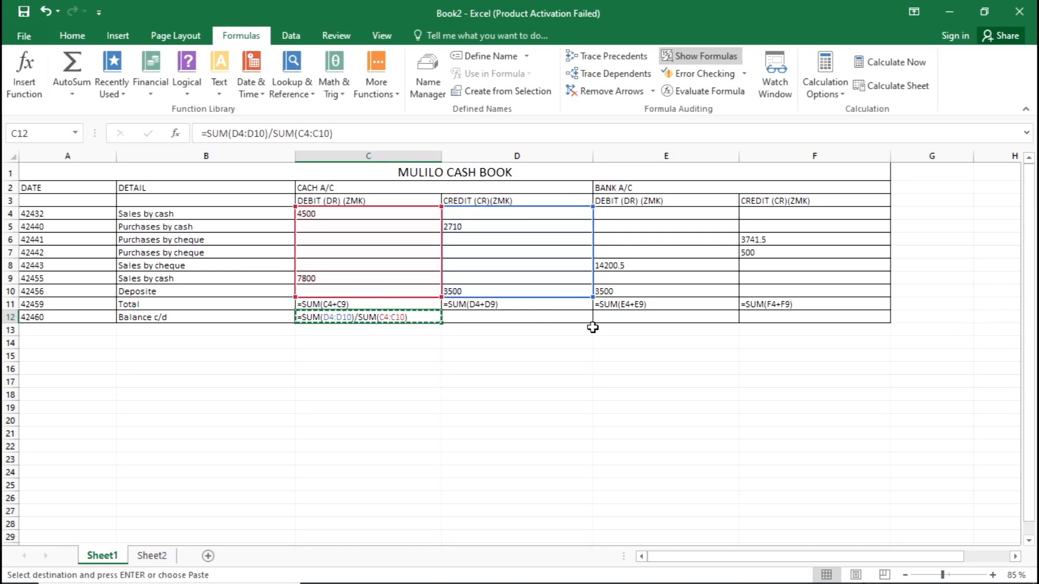
left_click(630, 318)
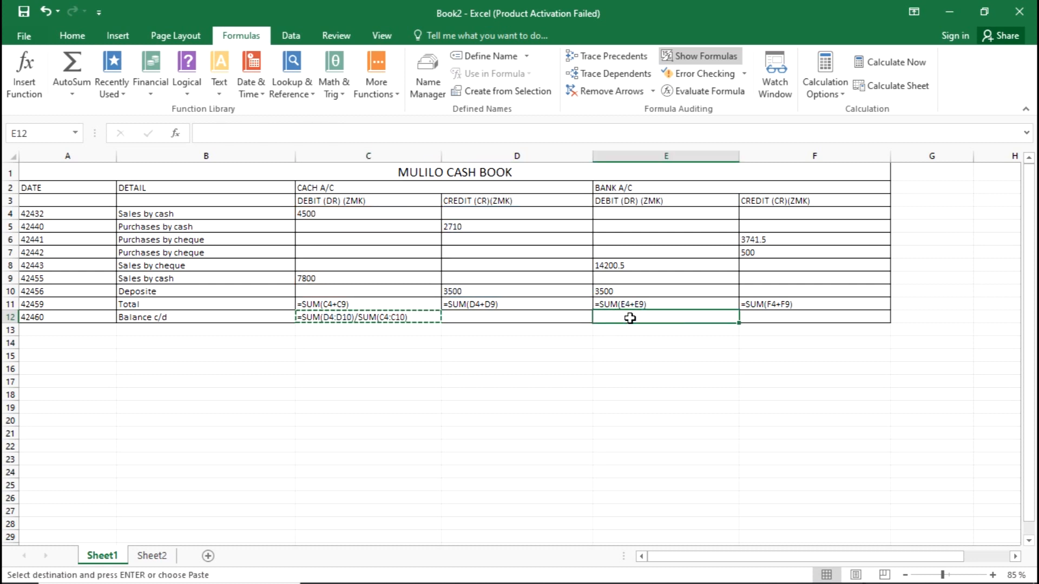
key("ctrl+v")
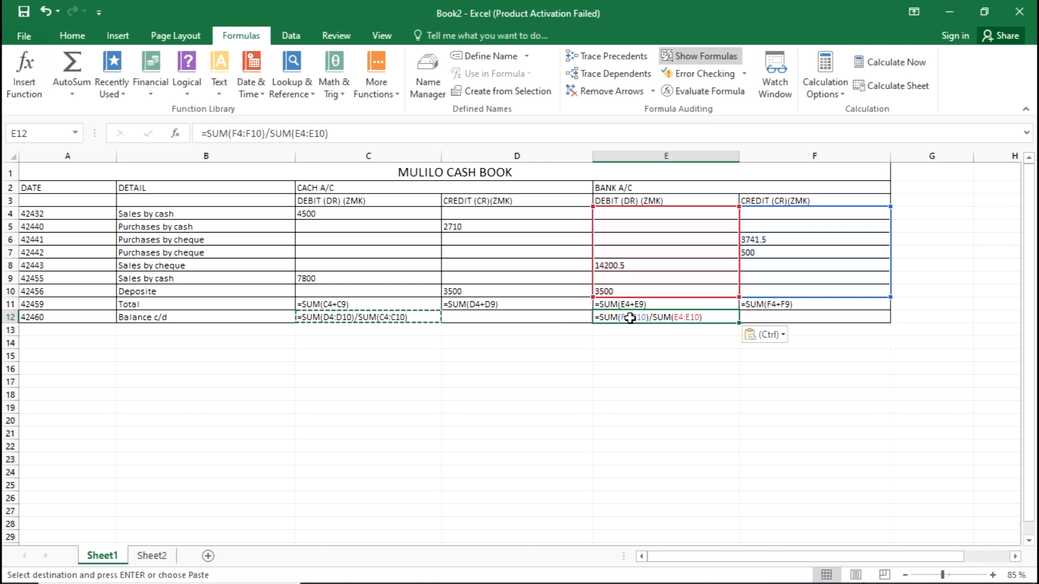
key("Escape")
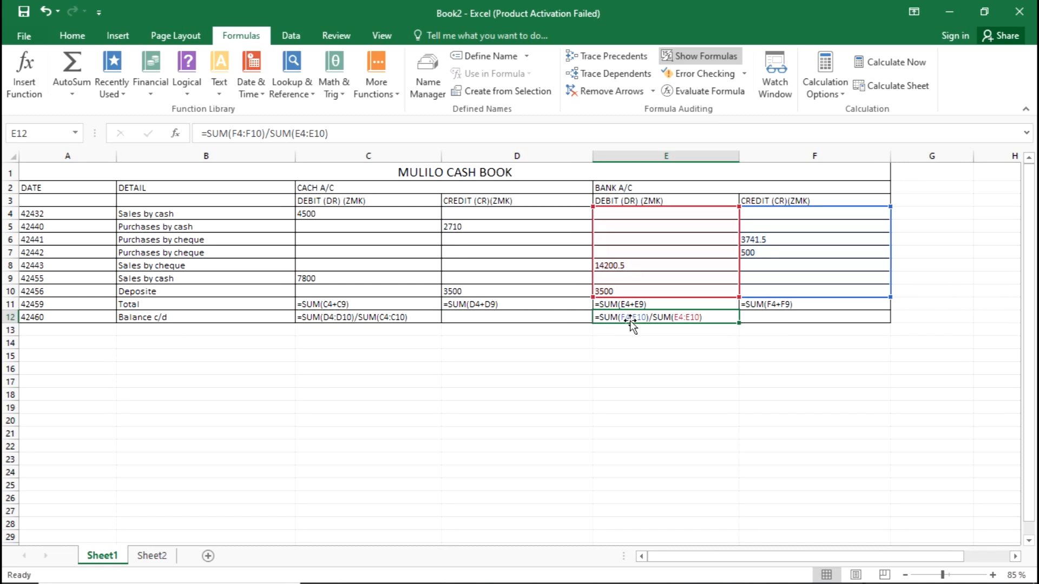
left_click(664, 394)
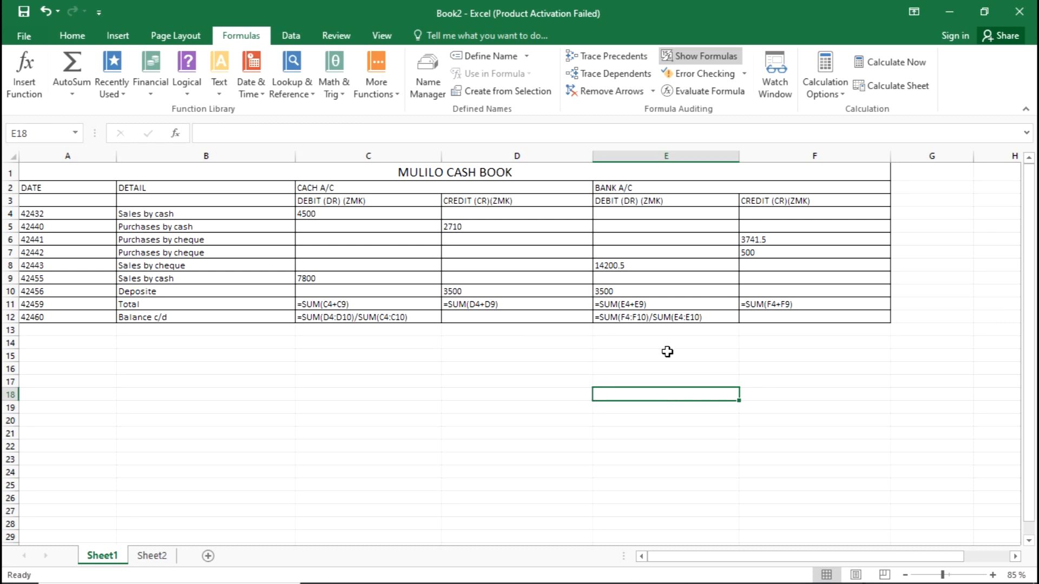
Check the balance formulas in E12 and C12 for their references
double_click(688, 317)
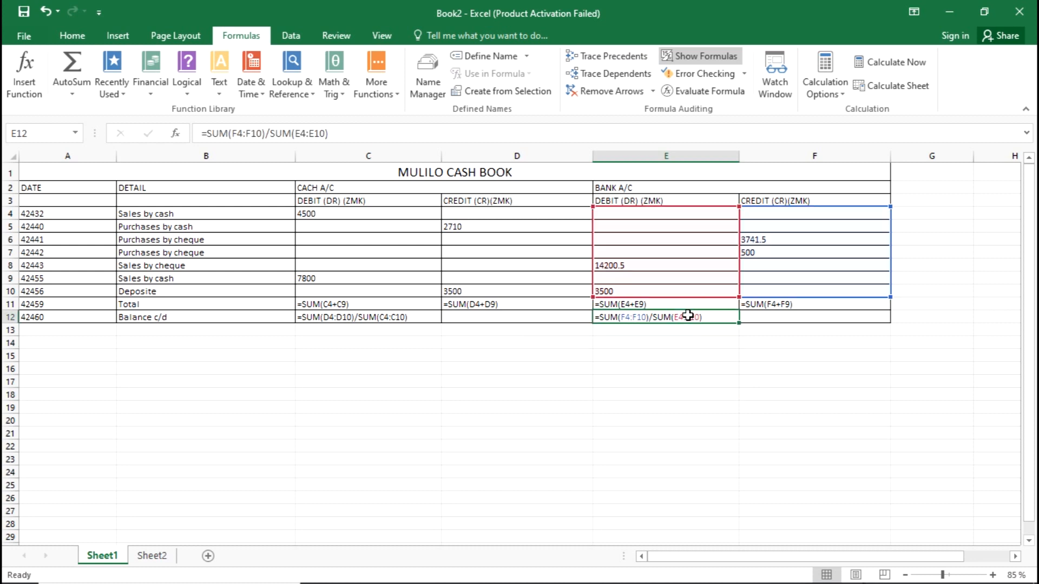
double_click(317, 316)
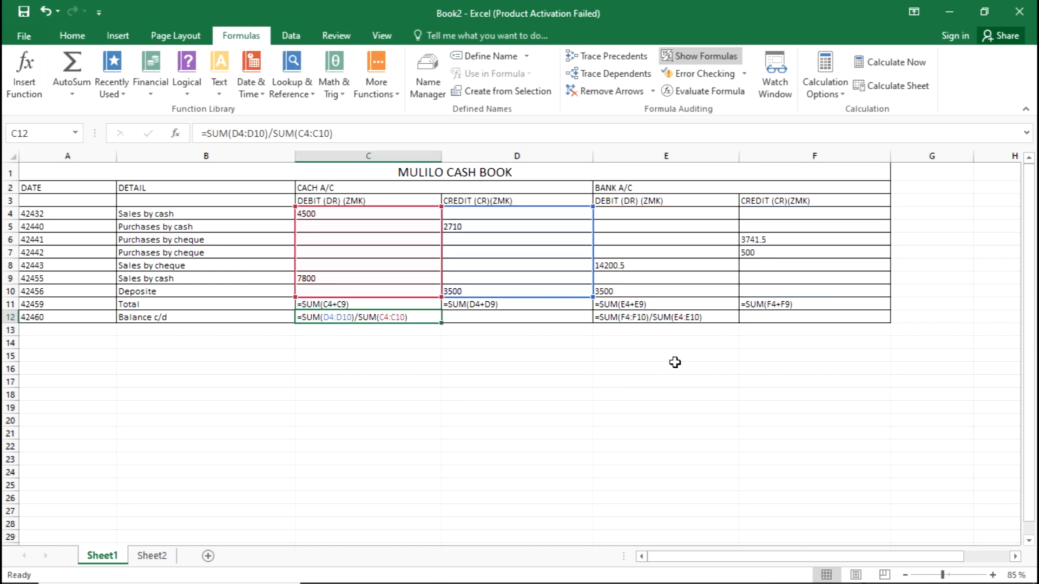
left_click(691, 356)
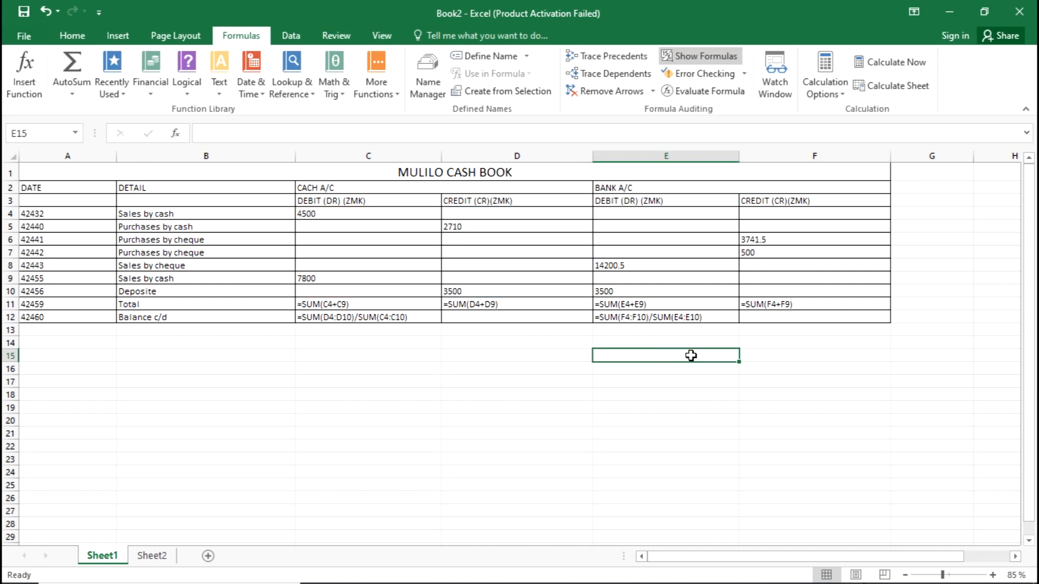
AutoFit columns B, C, D, E, F and A to their contents
double_click(293, 155)
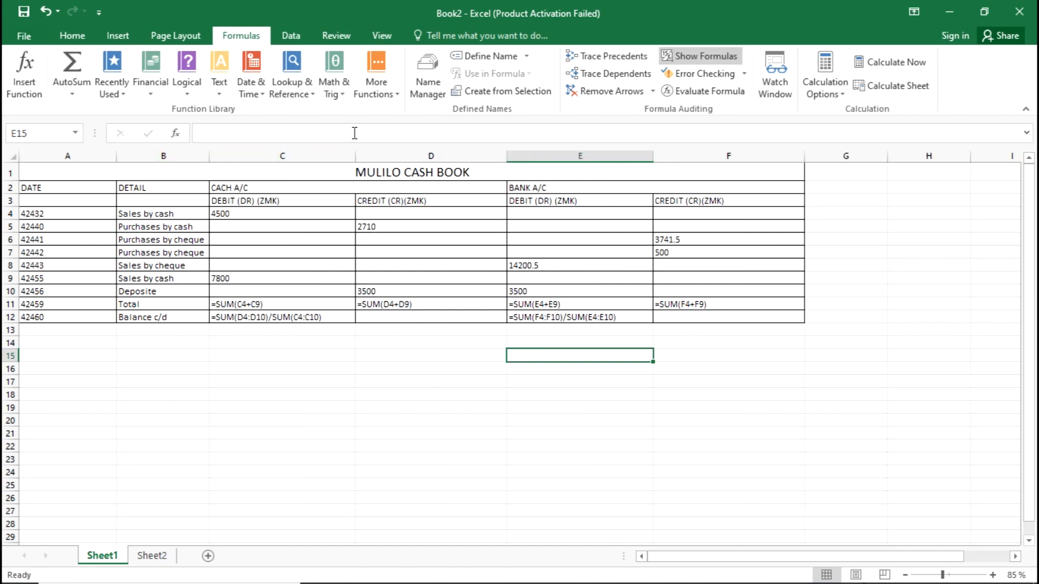
double_click(355, 156)
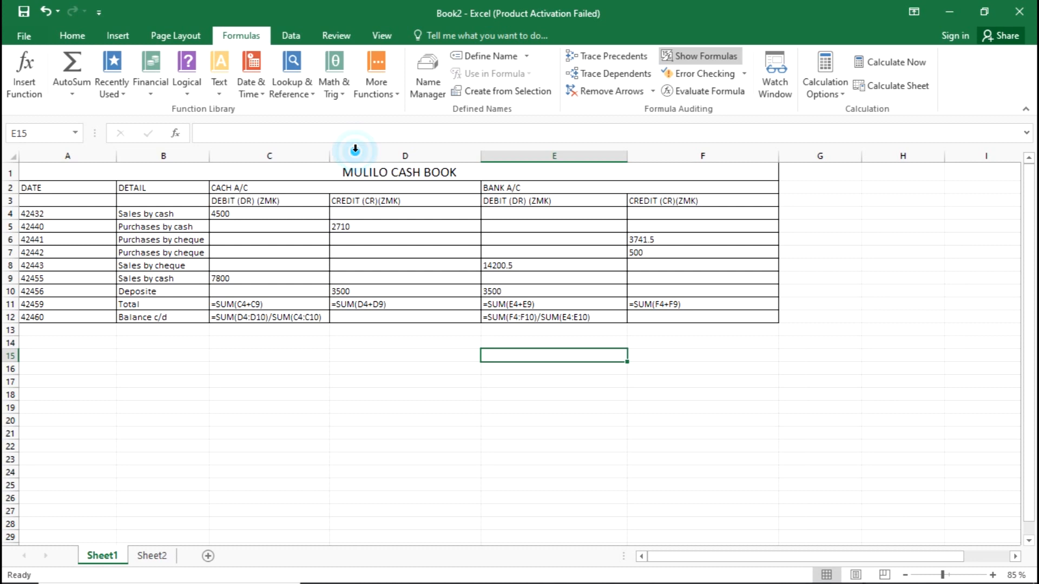
double_click(479, 159)
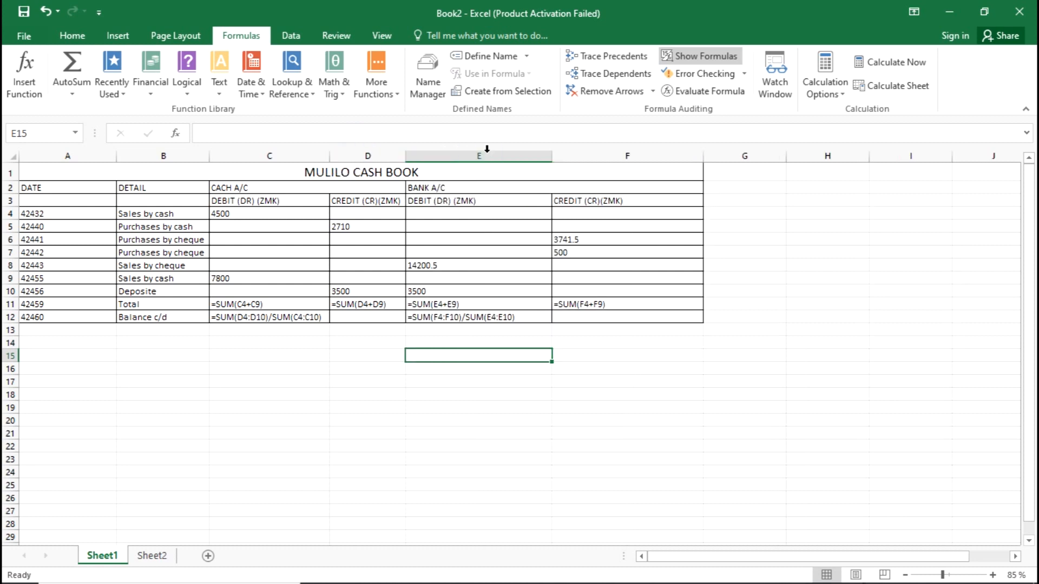
double_click(551, 157)
double_click(673, 154)
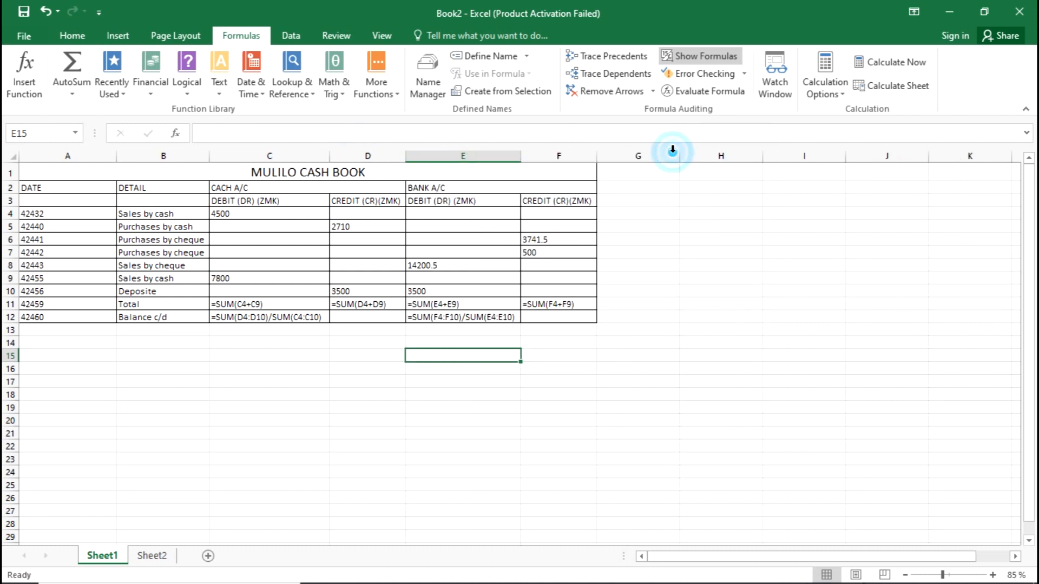
double_click(115, 156)
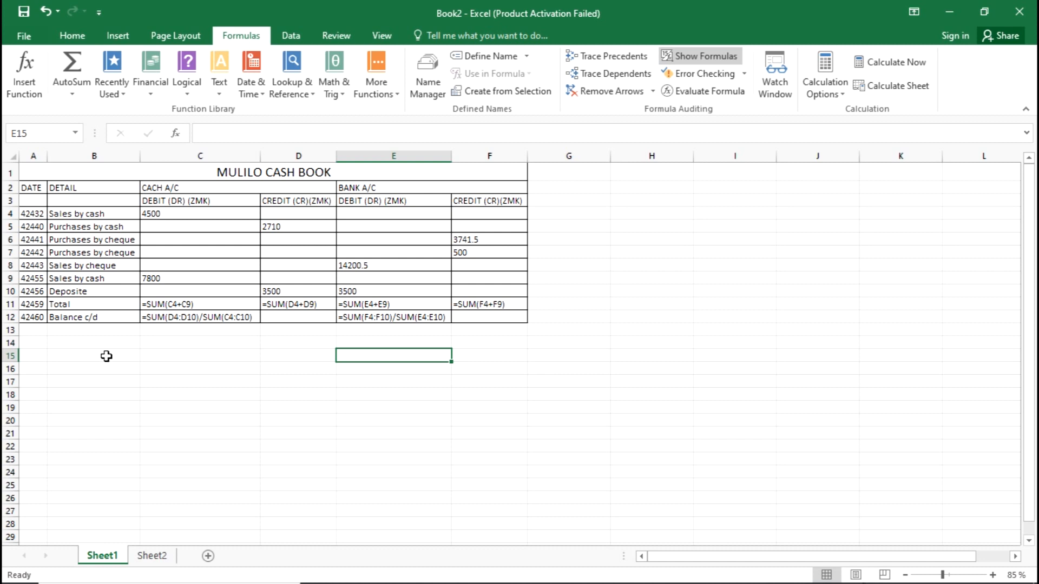
scroll(292, 333, "up", 2, "ctrl")
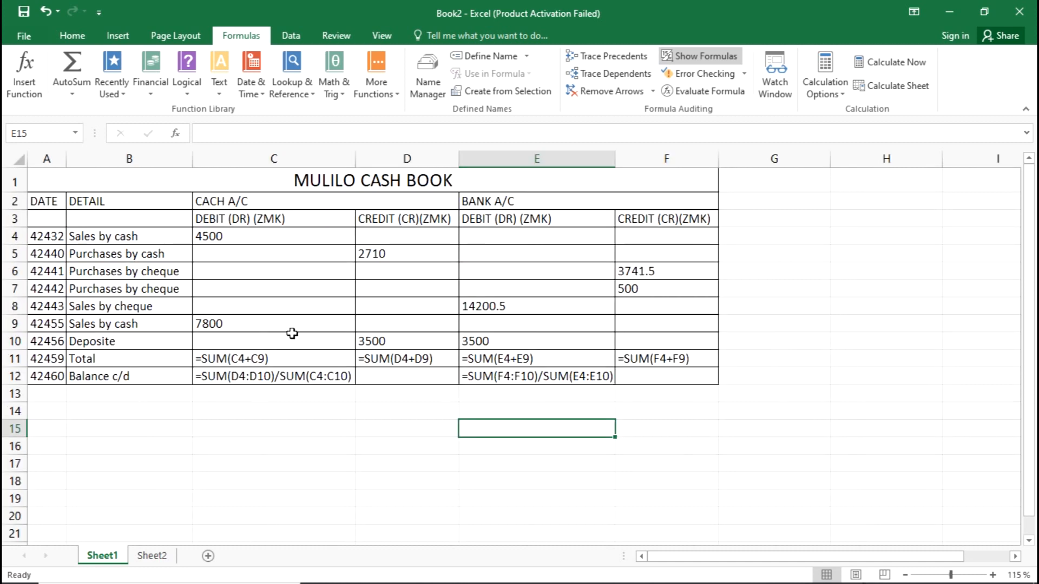
Inspect the dates in column A and the cash sales amount in C9
left_click(52, 234)
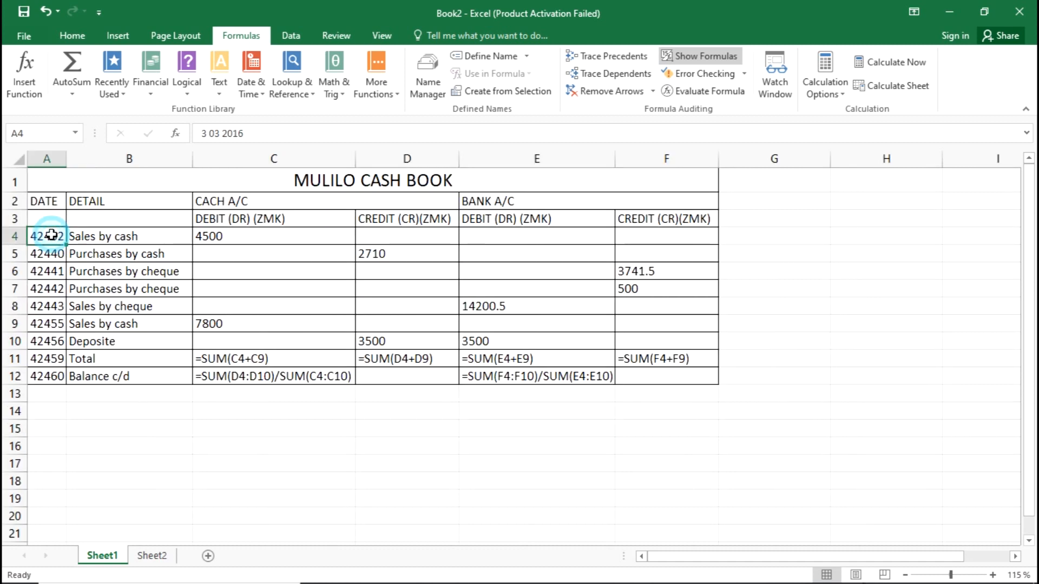
left_click_drag(54, 283, 50, 375)
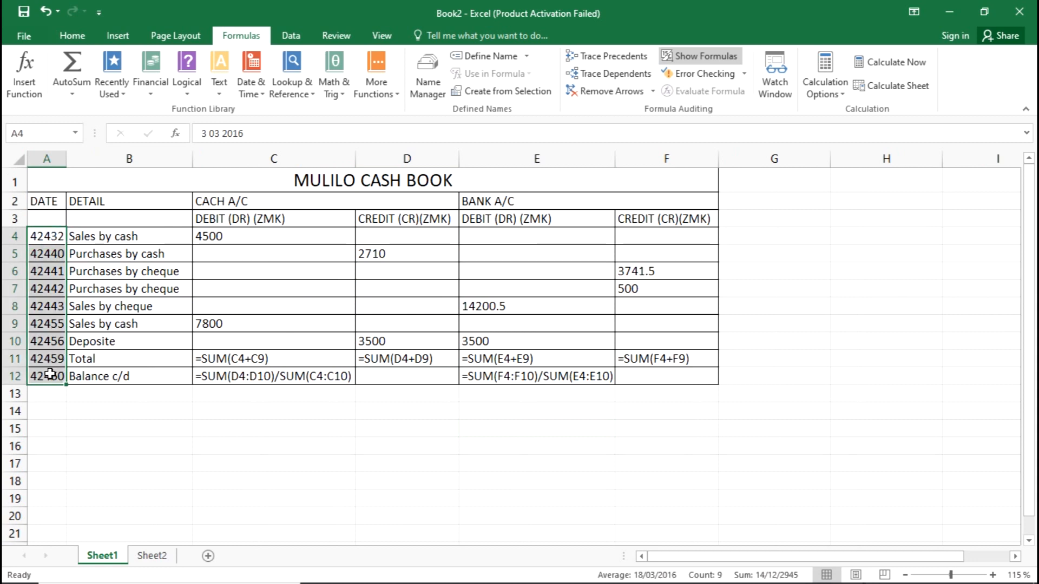
left_click(56, 234)
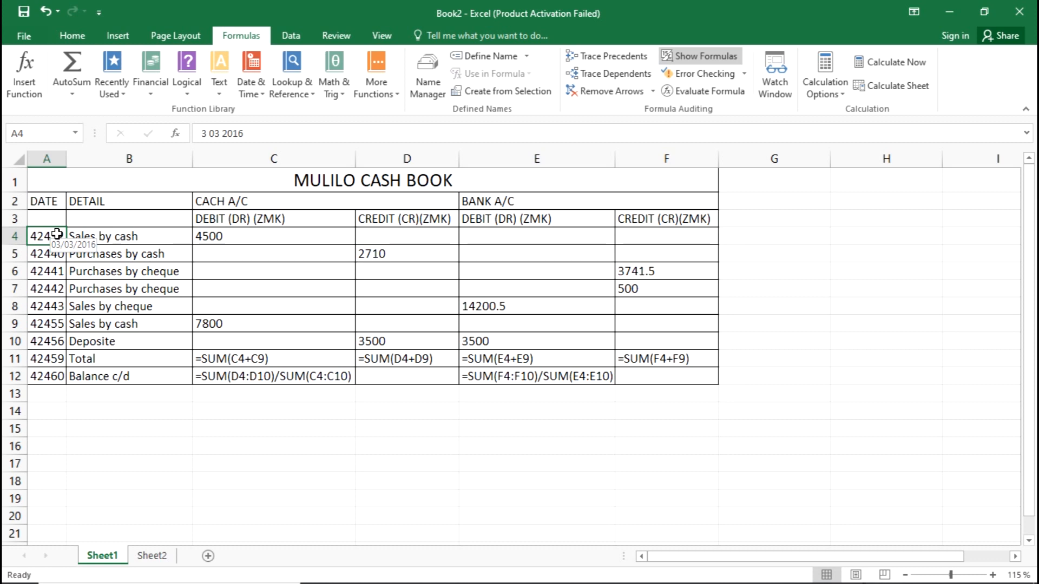
left_click(298, 323)
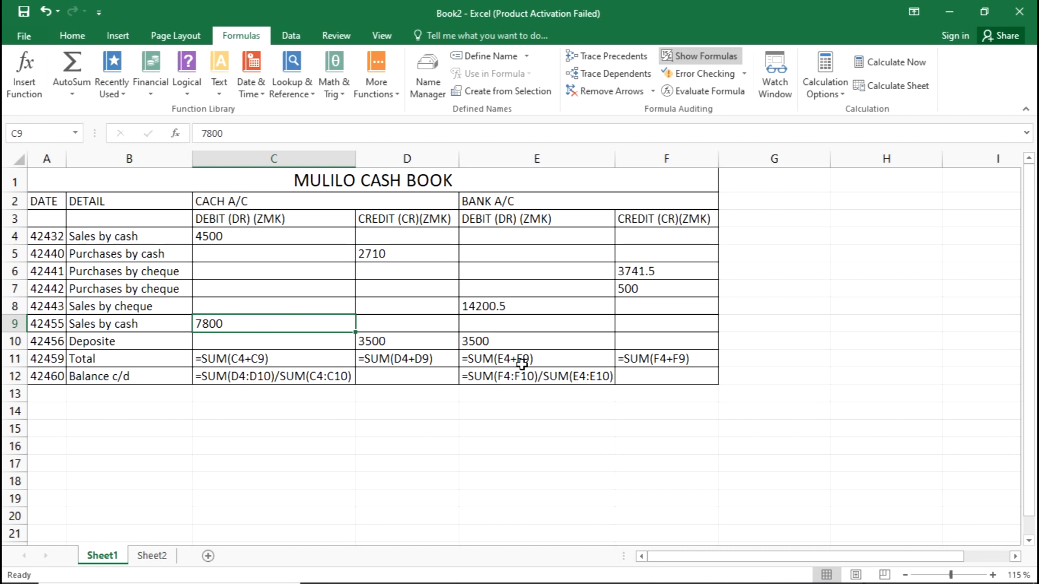
left_click(45, 236)
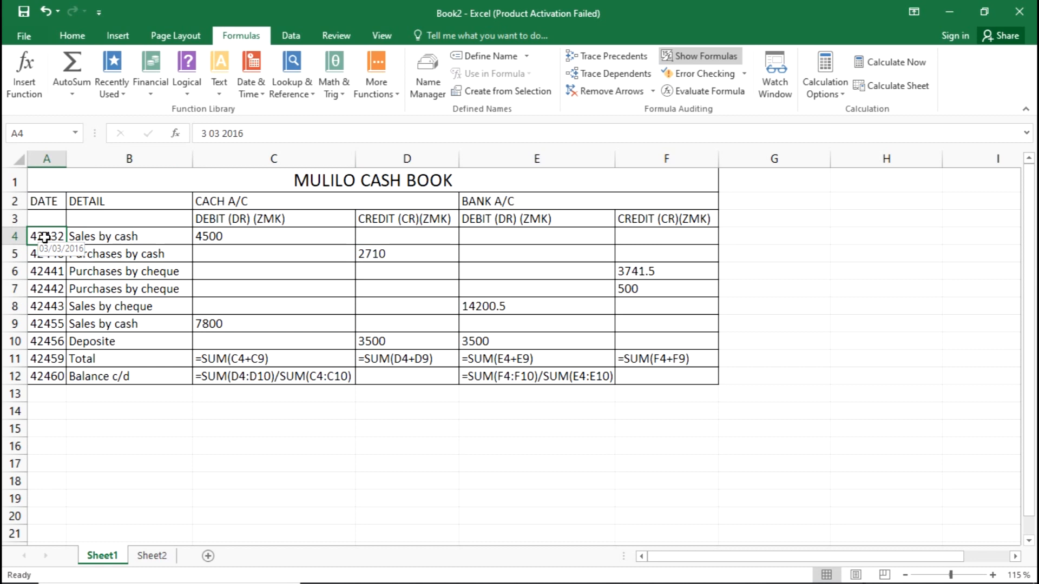
Widen column A to show the dates, then clear a date cell
left_click_drag(66, 159, 146, 158)
left_click(69, 292)
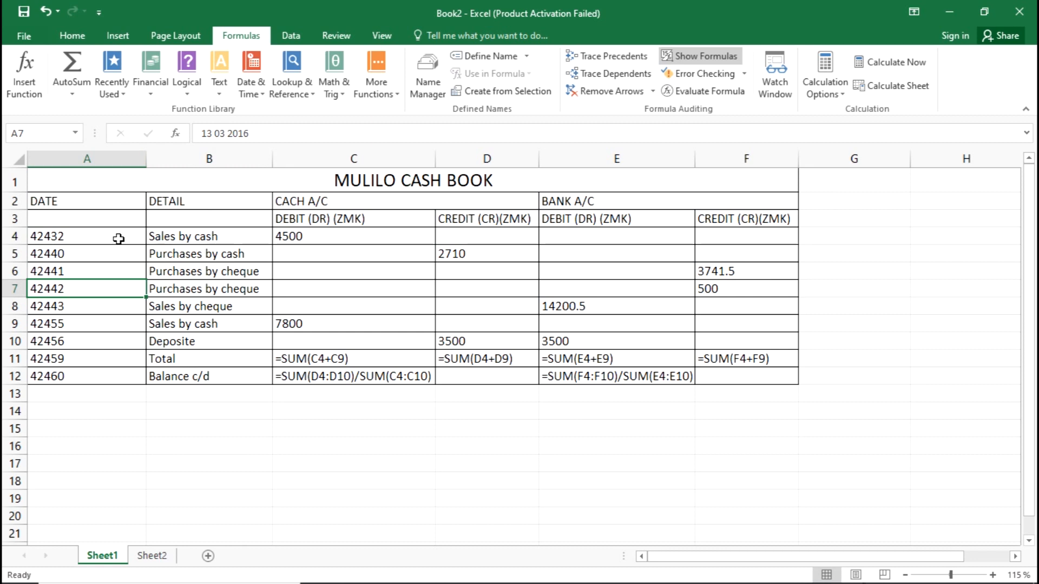
left_click(101, 235)
key("BackSpace")
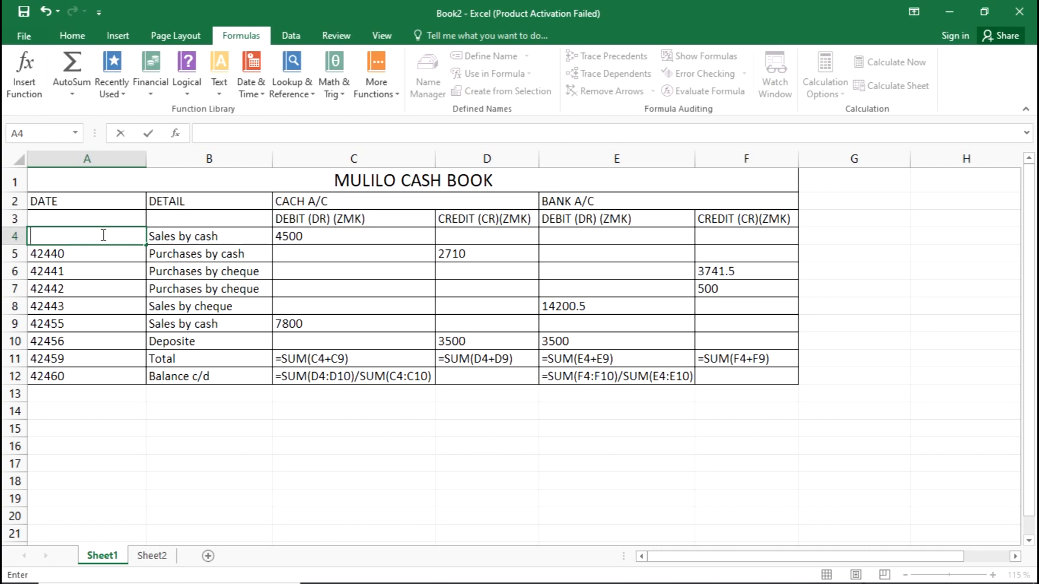
key("alt+Tab")
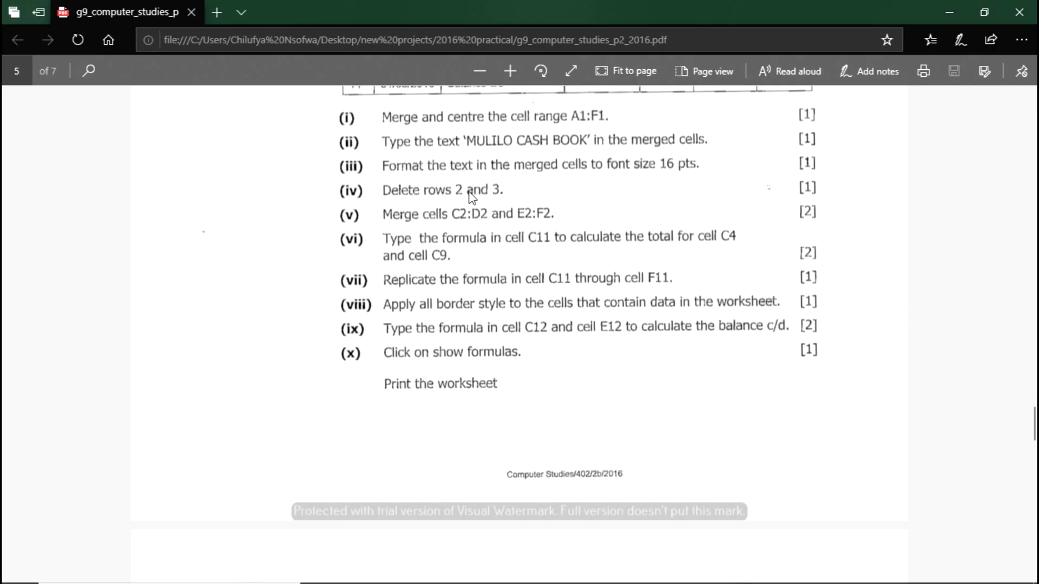
scroll(509, 236, "up", 4)
scroll(509, 236, "up", 3)
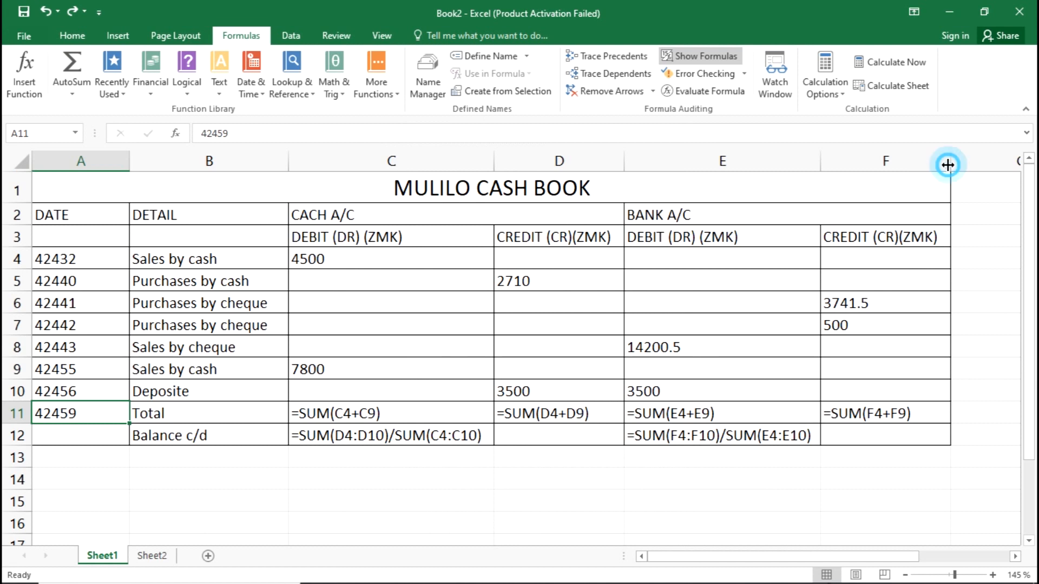
AutoFit columns E, D, C, B and A, then go to the File backstage Info page
double_click(820, 164)
double_click(624, 158)
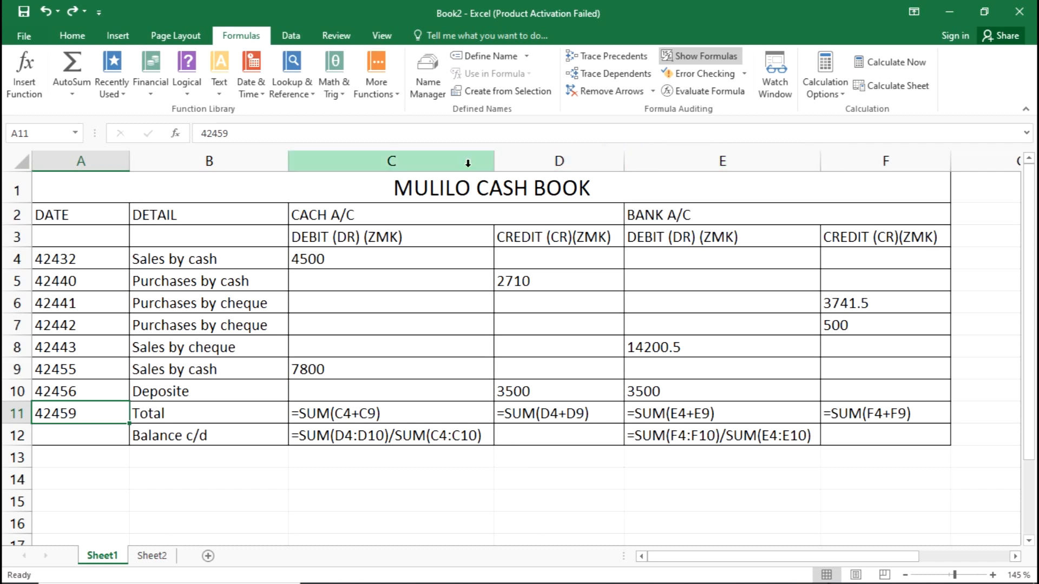
double_click(492, 164)
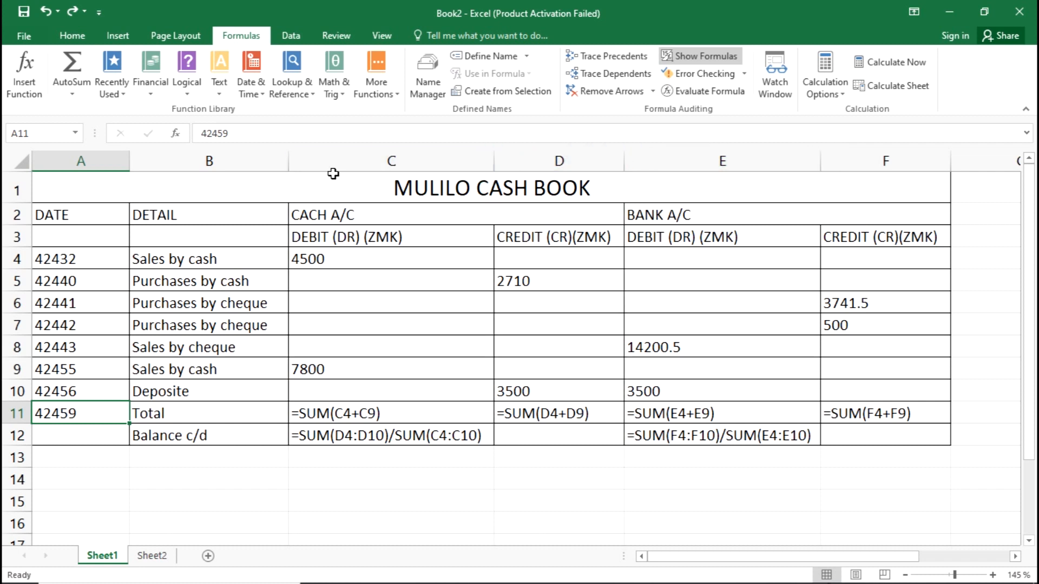
double_click(291, 160)
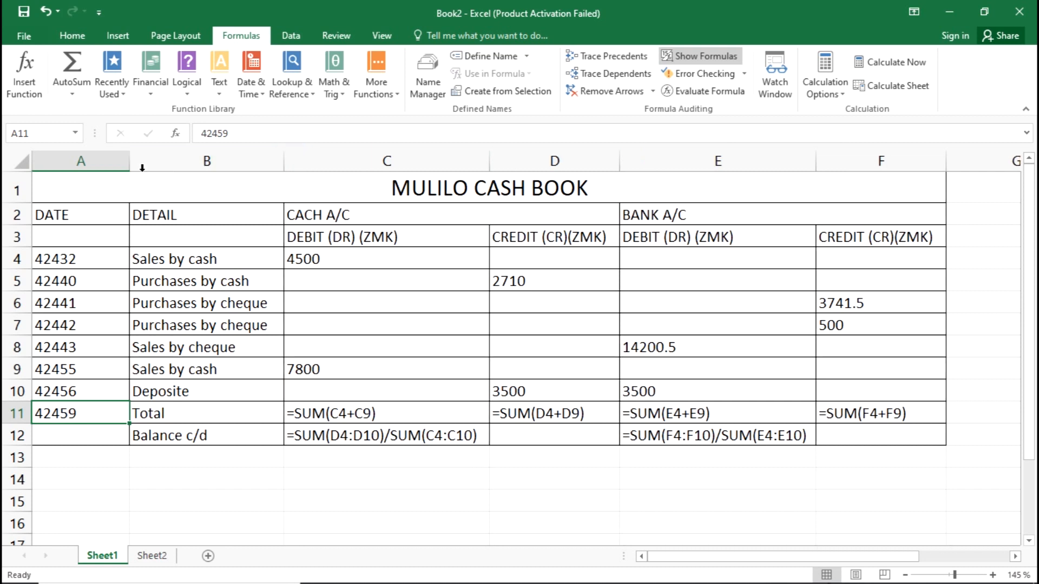
double_click(128, 160)
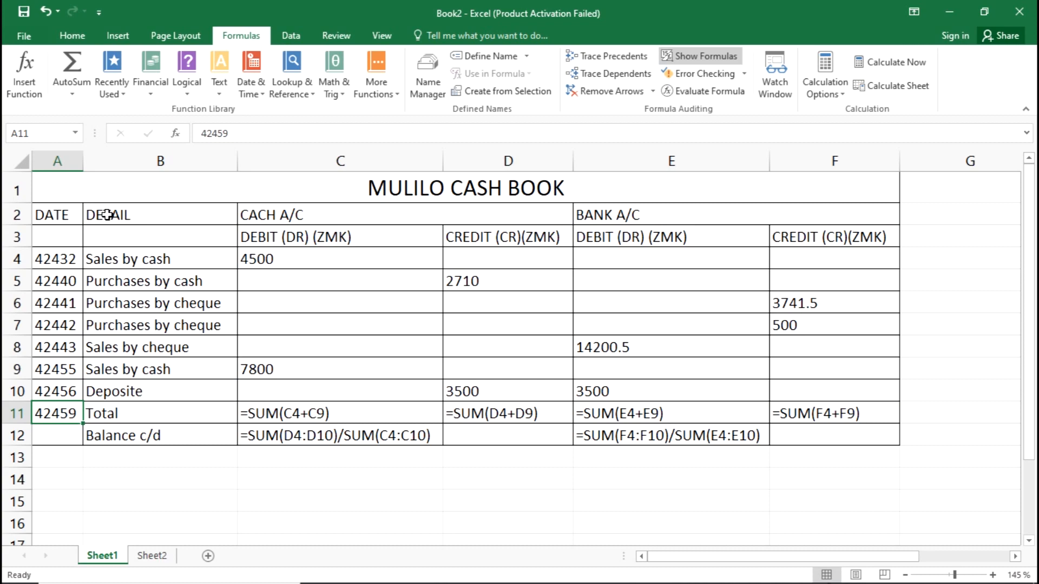
left_click(11, 32)
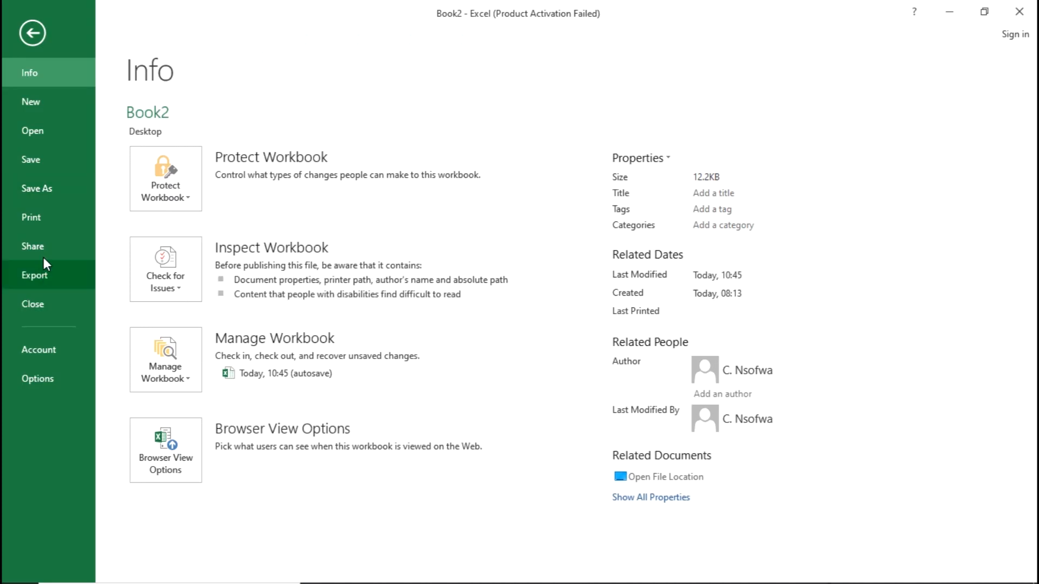
Print the worksheet to Microsoft Print to PDF from the Backstage Print preview
left_click(43, 216)
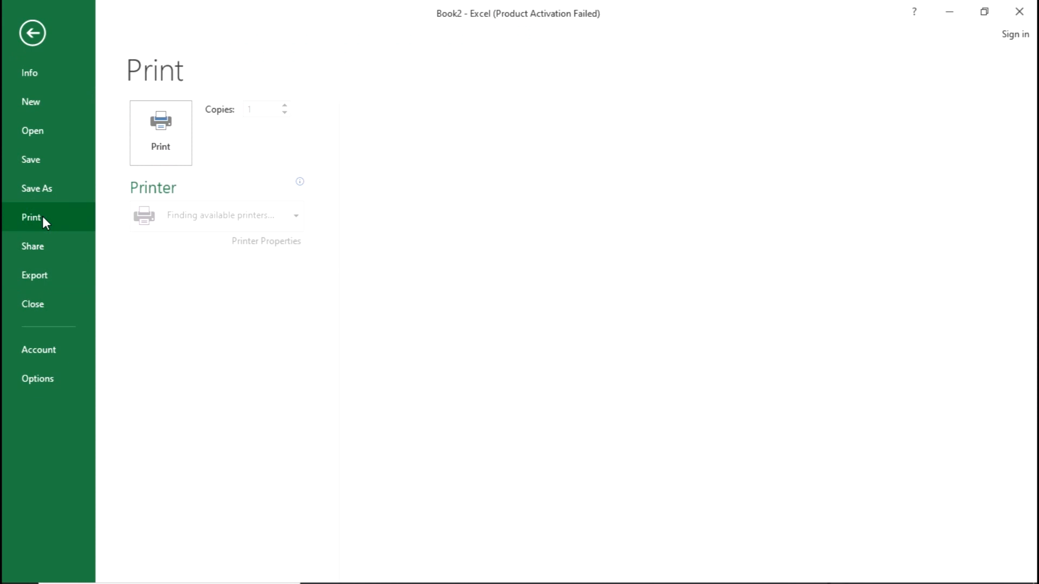
left_click(184, 145)
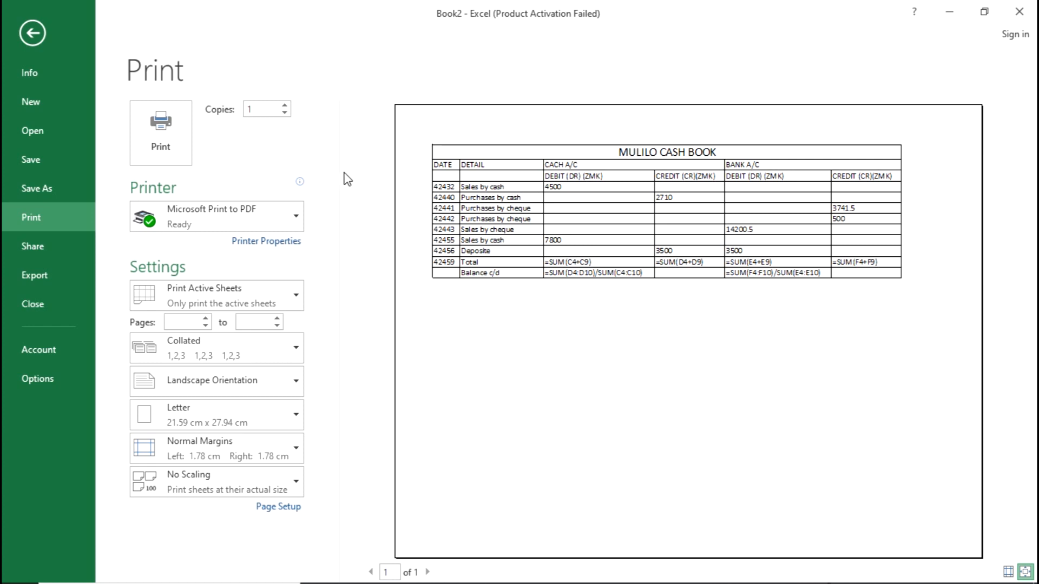
left_click(163, 130)
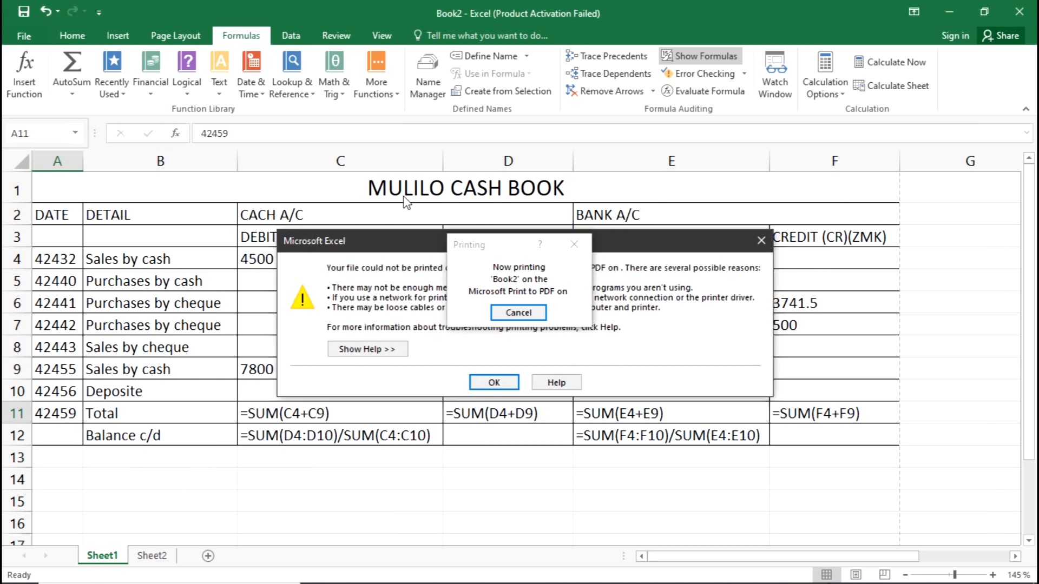
Cancel the stuck Printing dialog and dismiss the print failure alert
left_click(572, 248)
left_click(518, 312)
left_click(516, 312)
left_click(491, 383)
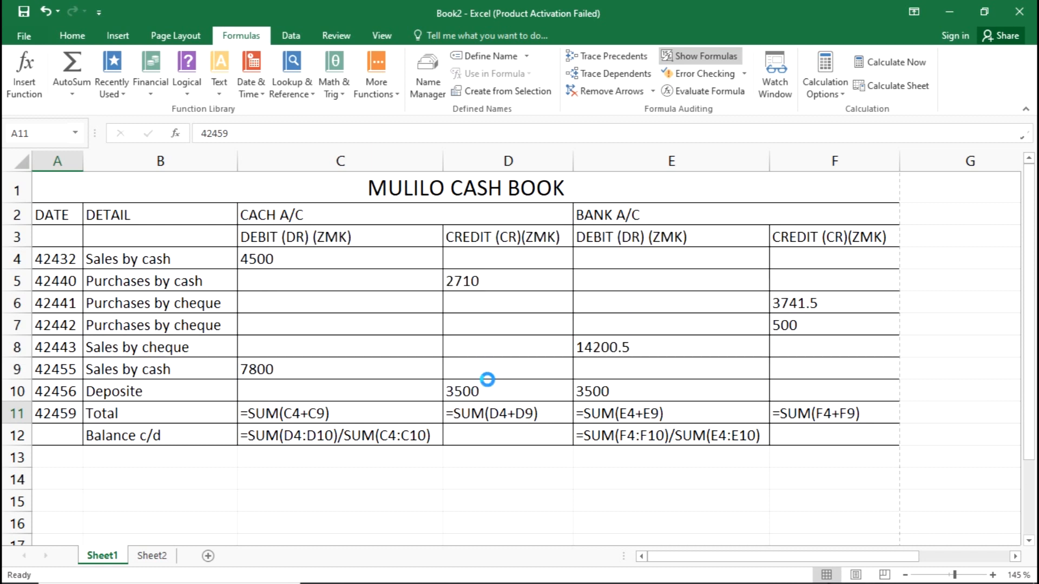